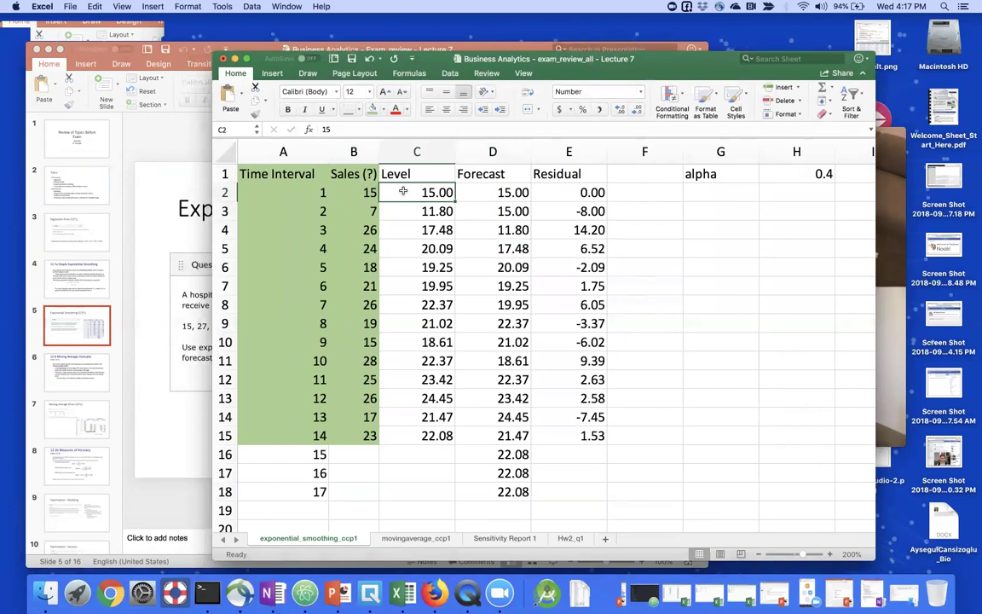
- Replace the first Level value in C2 with the formula =B2
type("=B2")
key("Return")
- Rename the header in B1 as Deliveries and widen column B to fit the whole word
key("Up")
key("Up")
key("Left")
type("Deliveries")
key("Return")
key("Up")
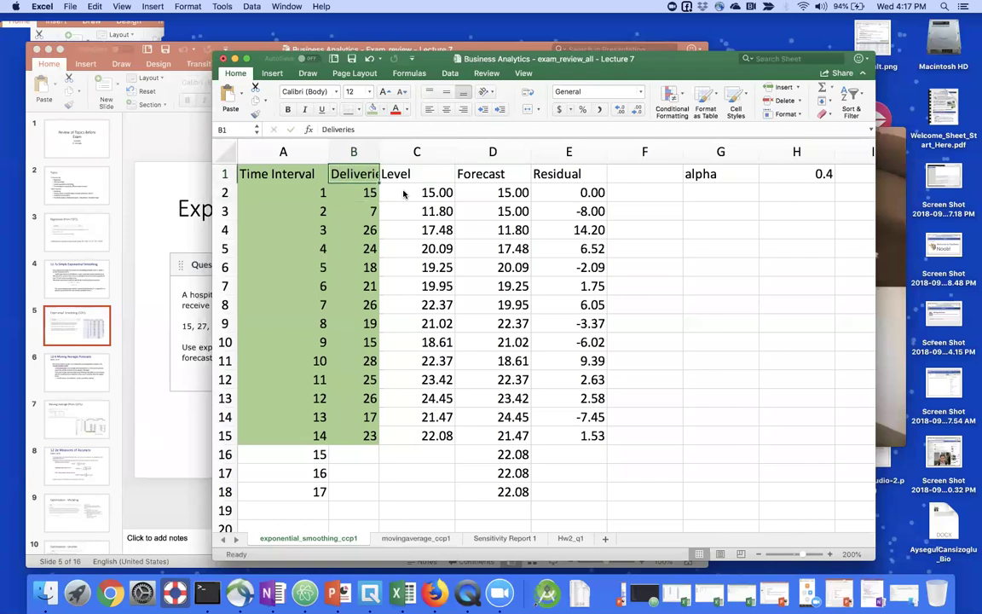
left_click_drag(380, 151, 393, 152)
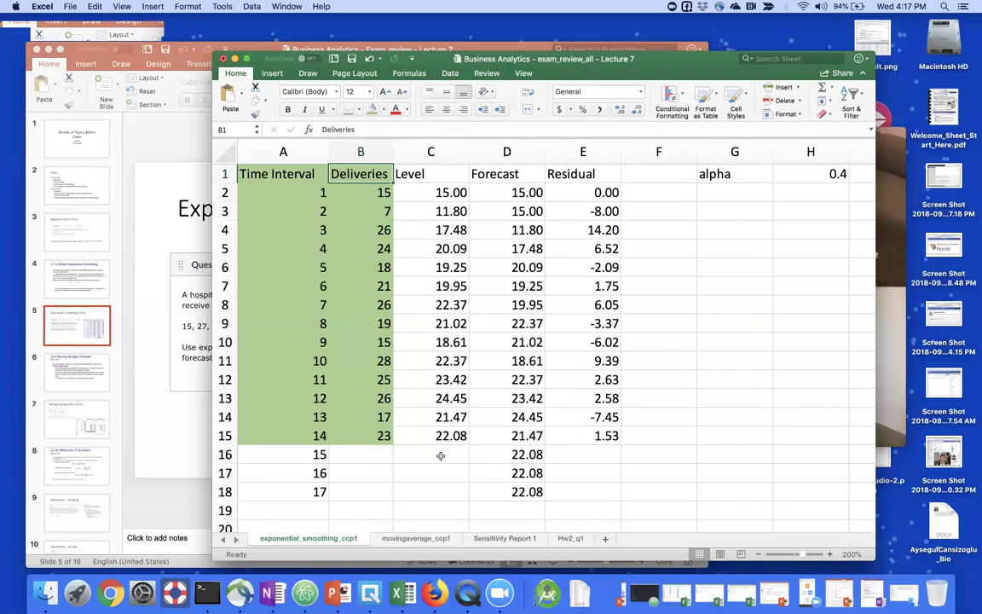
- Examine the Level formulas in column C from C2 to C15, including the cells referenced by C3
left_click(294, 456)
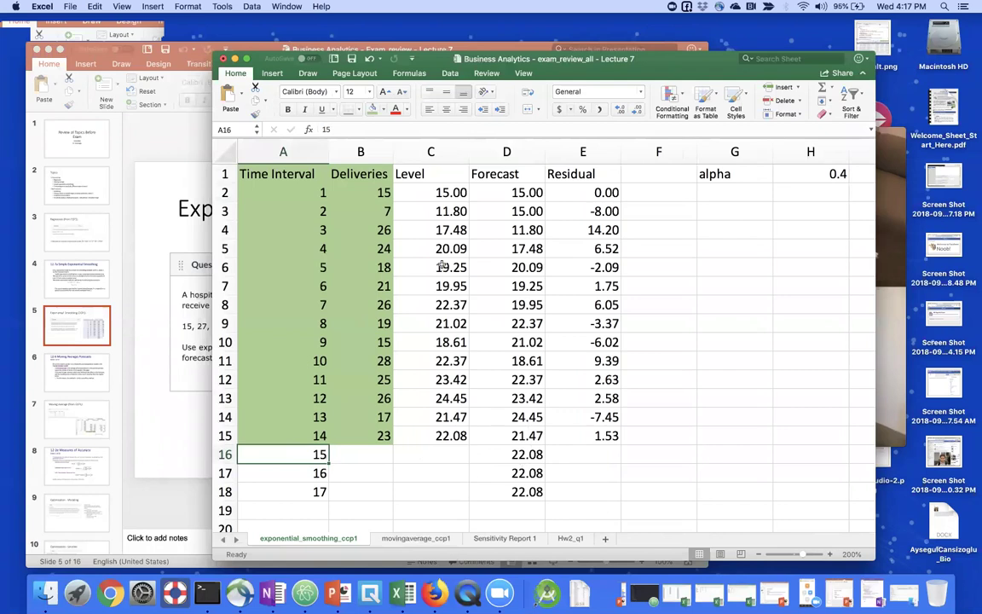
left_click(398, 189)
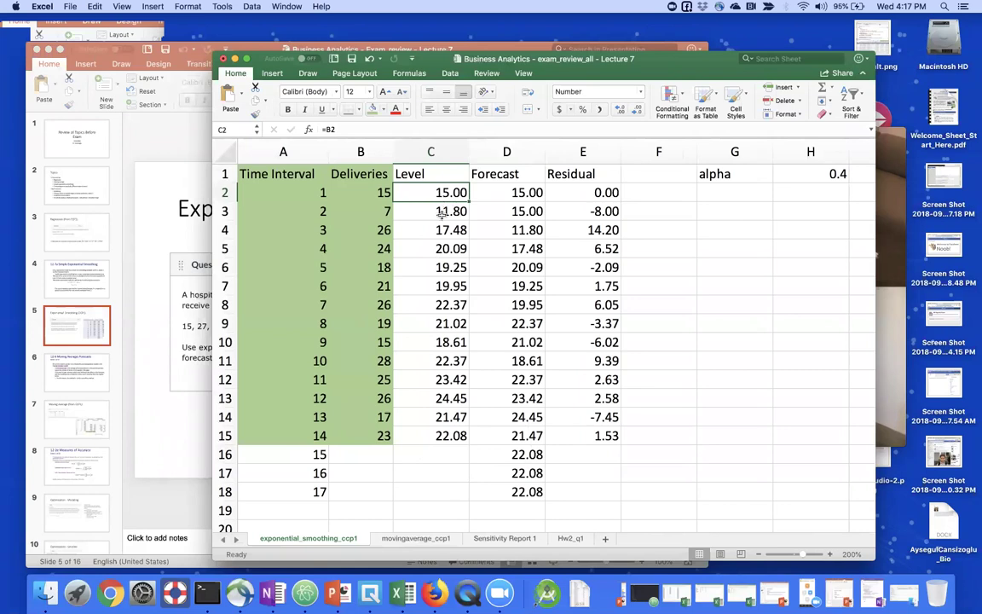
double_click(440, 212)
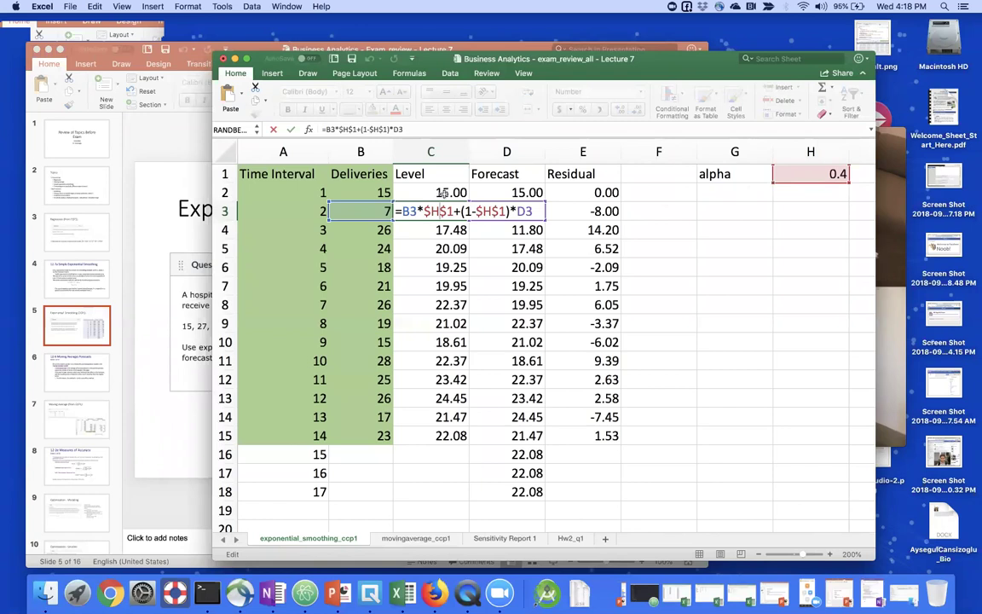
key("Return")
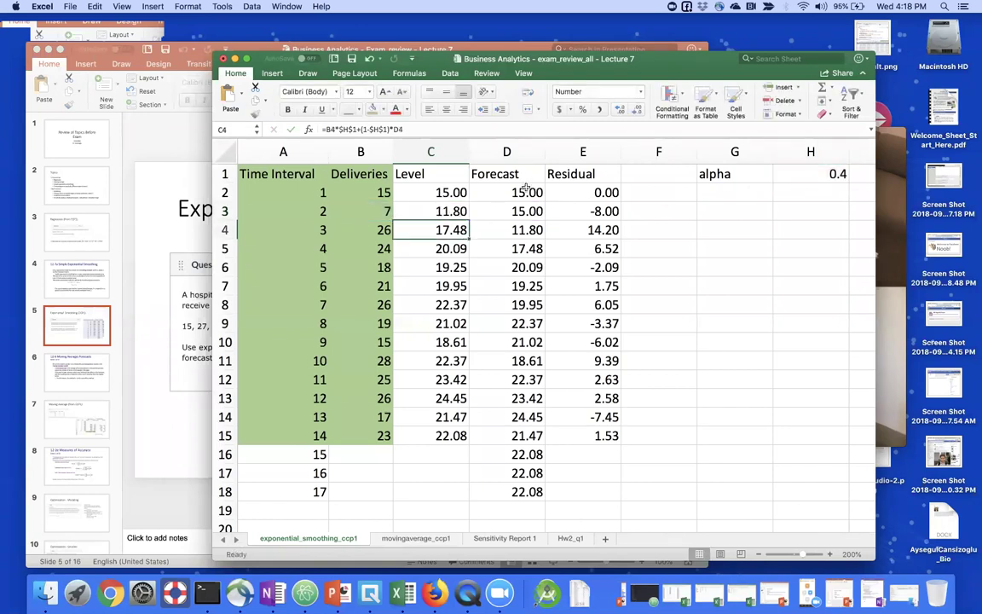
left_click(439, 212)
left_click(442, 230)
left_click(447, 249)
left_click(447, 268)
left_click(447, 286)
left_click(451, 435)
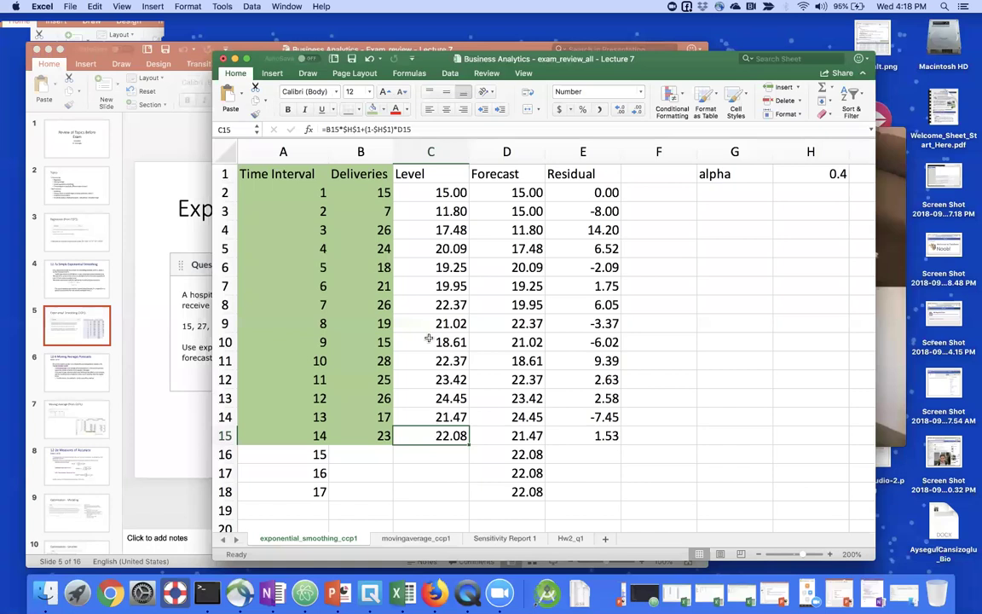
left_click(437, 192)
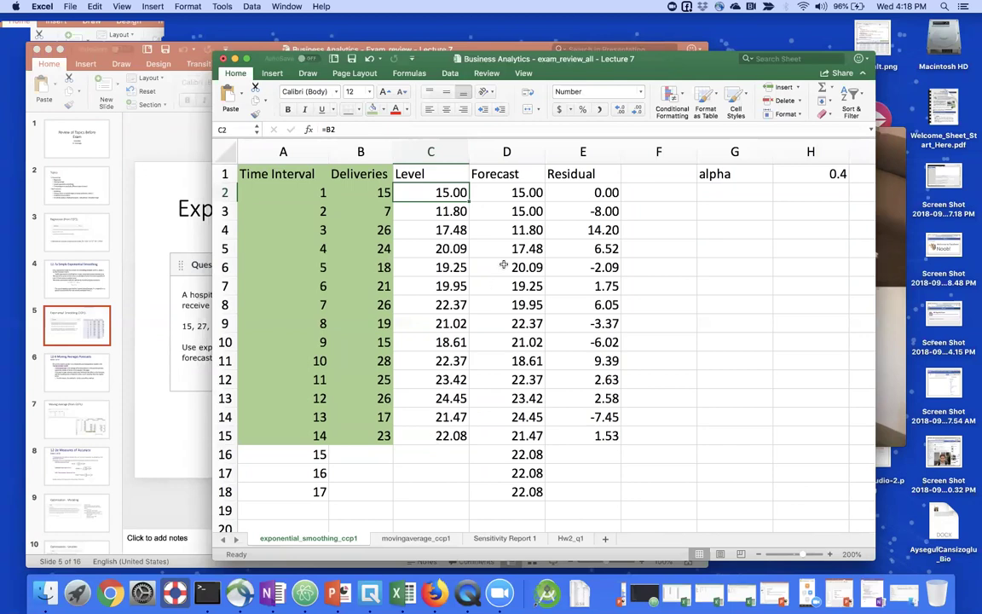
- Examine the Forecast formulas in column D from D3 to D9, checking which Level cell each one references
left_click(505, 211)
double_click(505, 210)
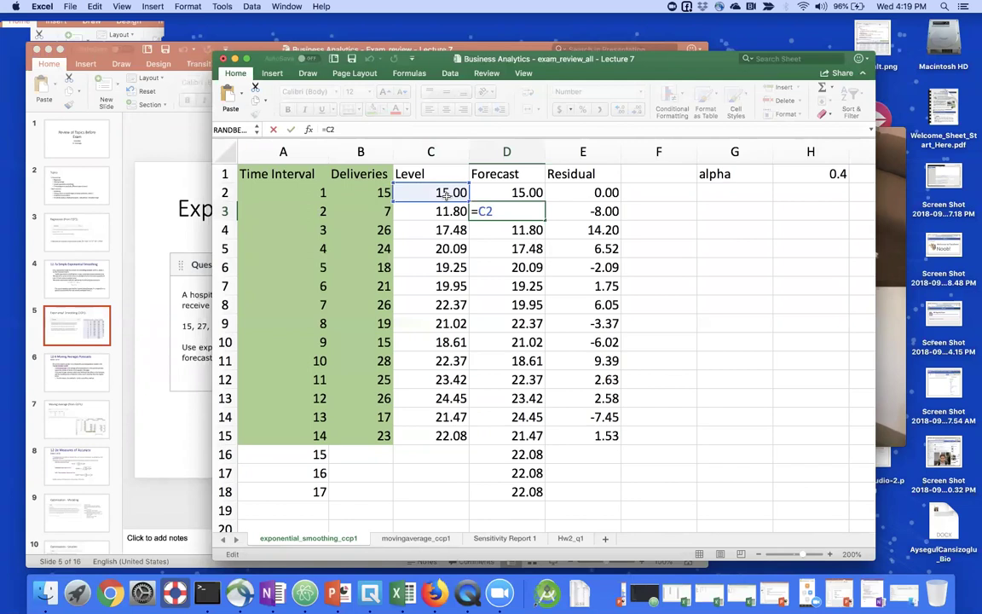
key("Return")
left_click(519, 248)
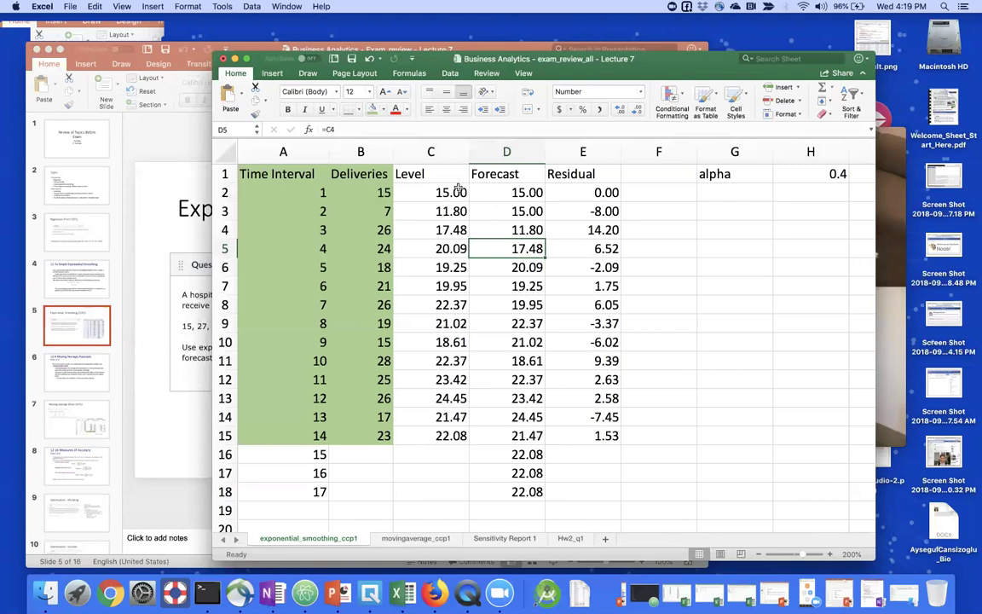
left_click(515, 229)
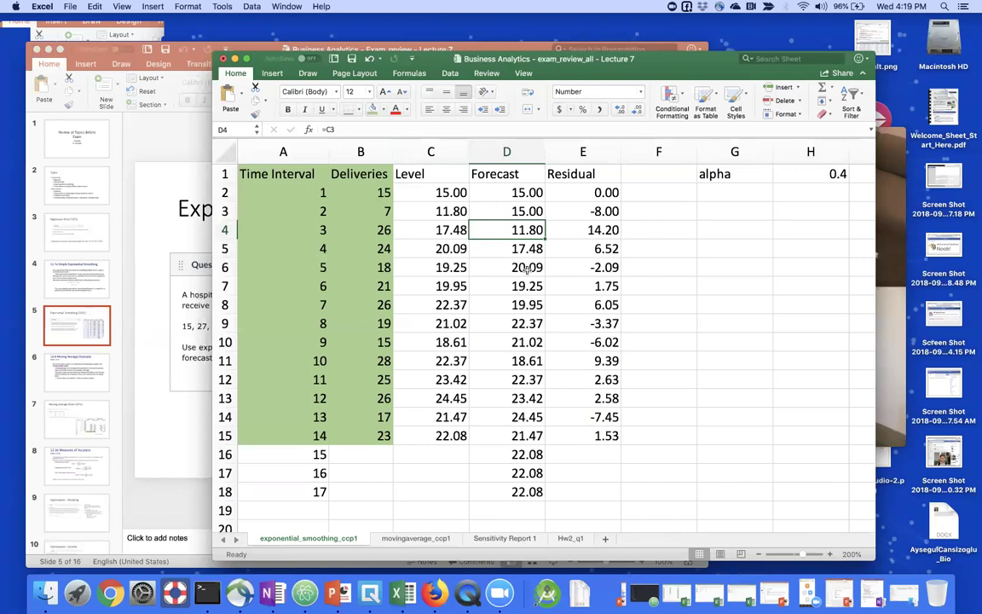
double_click(506, 232)
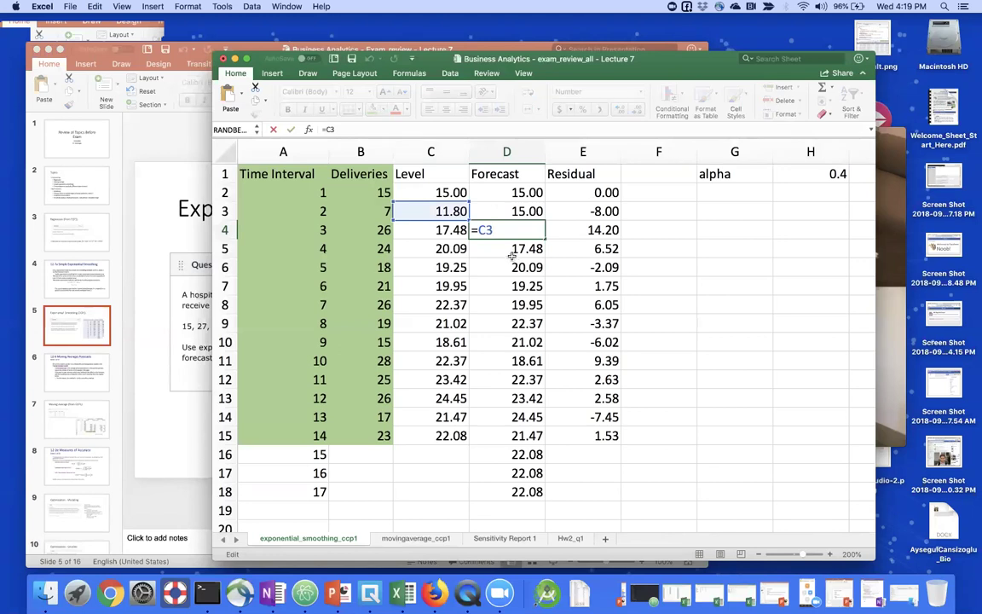
key("Return")
double_click(508, 249)
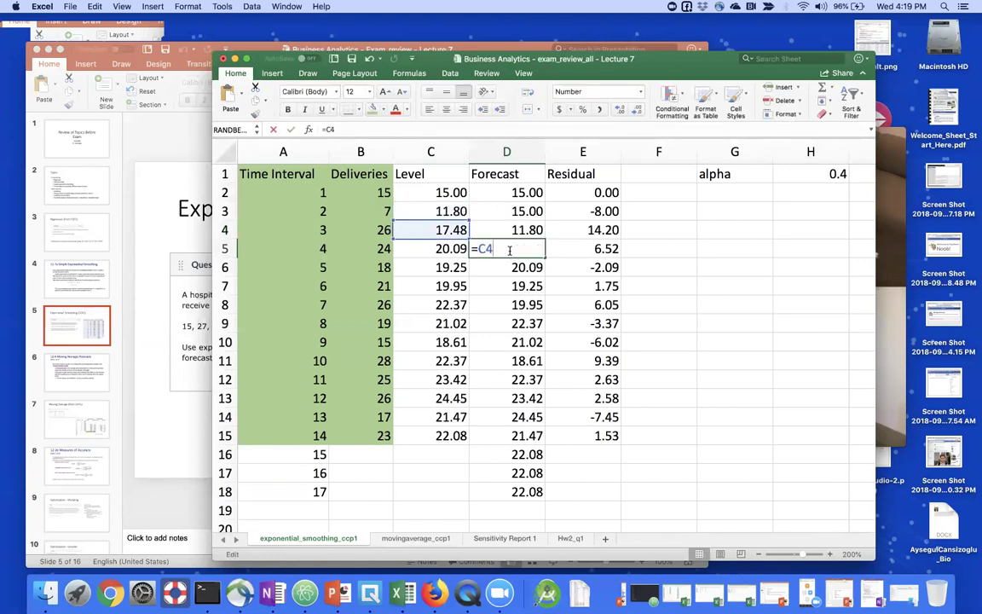
key("Return")
double_click(508, 270)
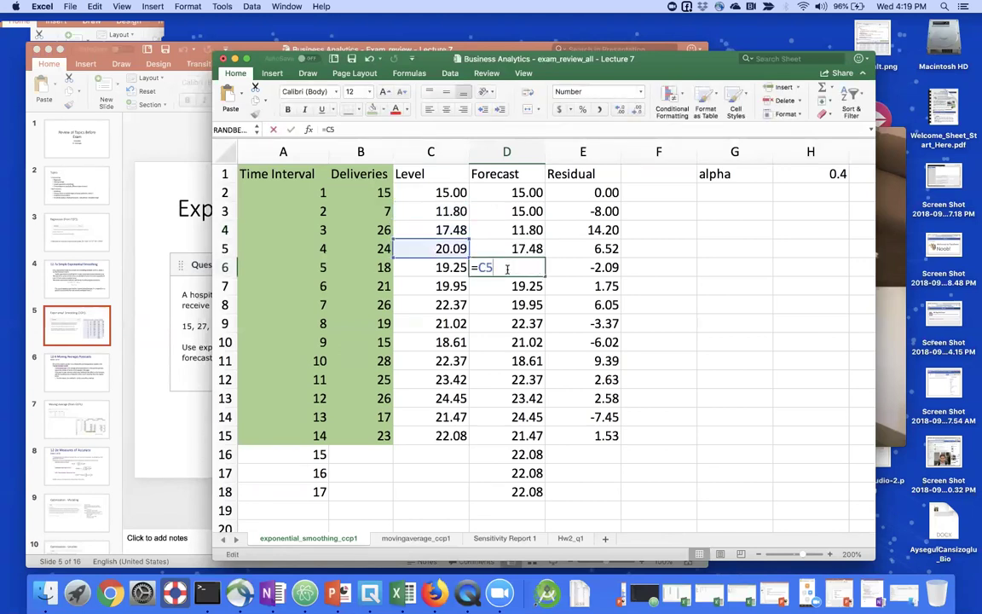
key("Return")
double_click(509, 286)
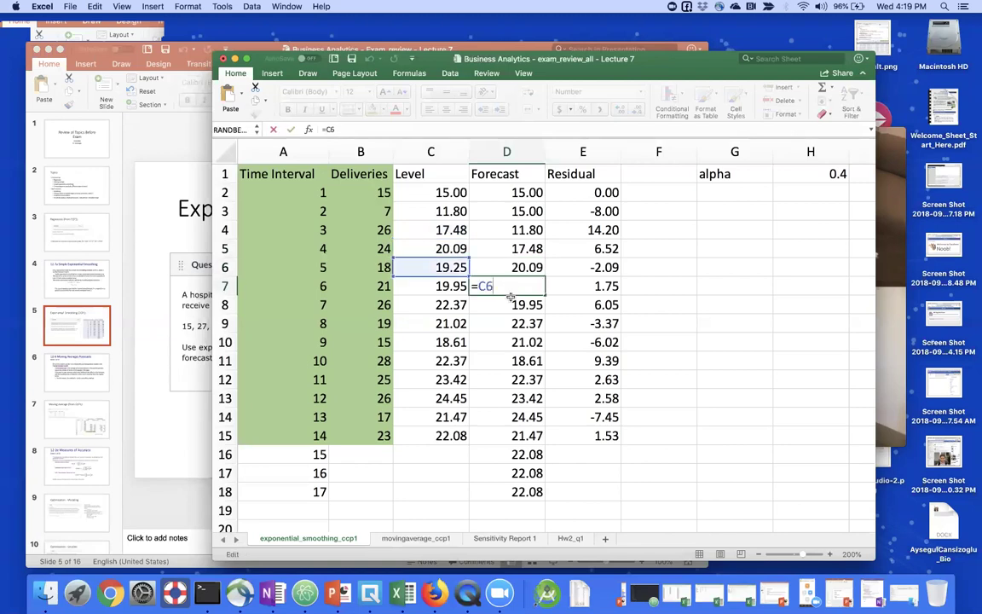
key("Return")
left_click(521, 327)
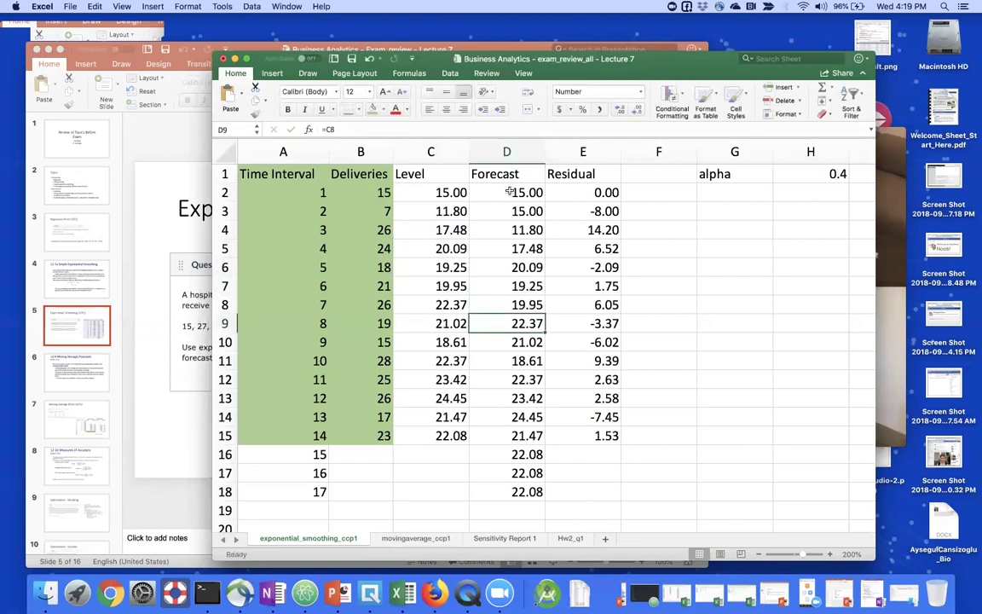
- Compare the period 15 forecast in D16 with the Level in C15 and the question on the PowerPoint slide, then return to Excel
left_click(521, 454)
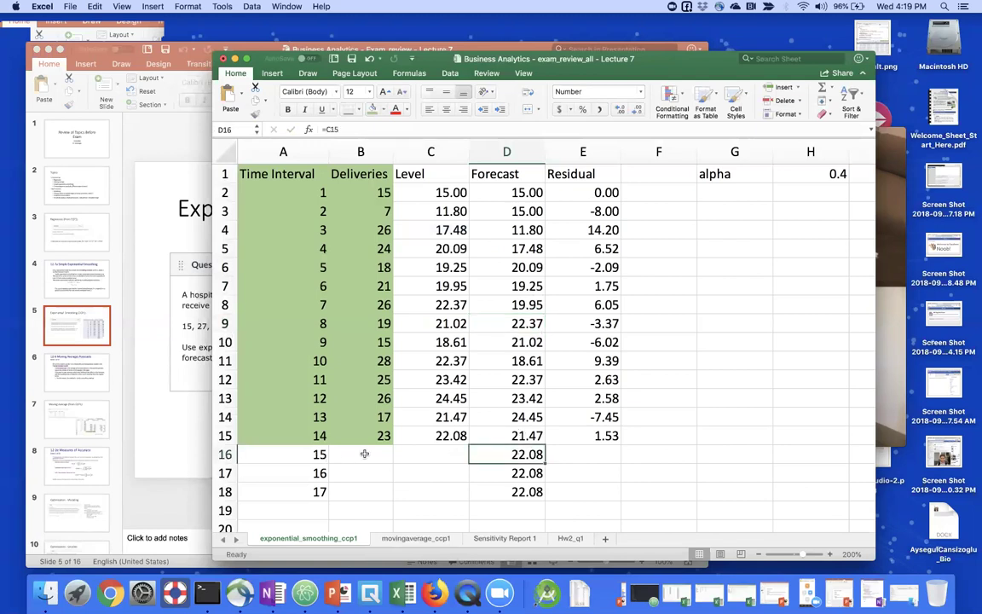
left_click(450, 436)
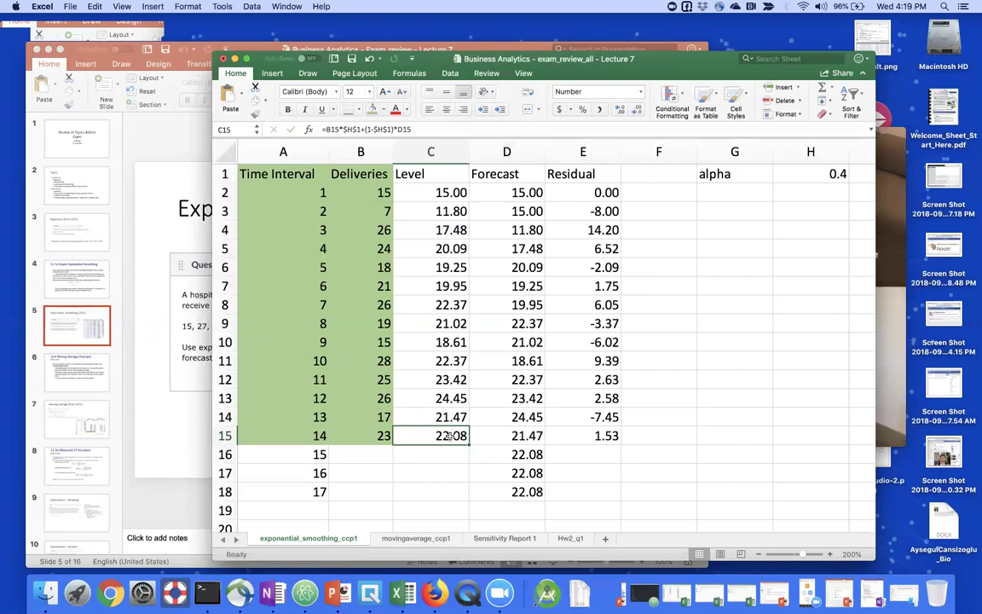
left_click(517, 454)
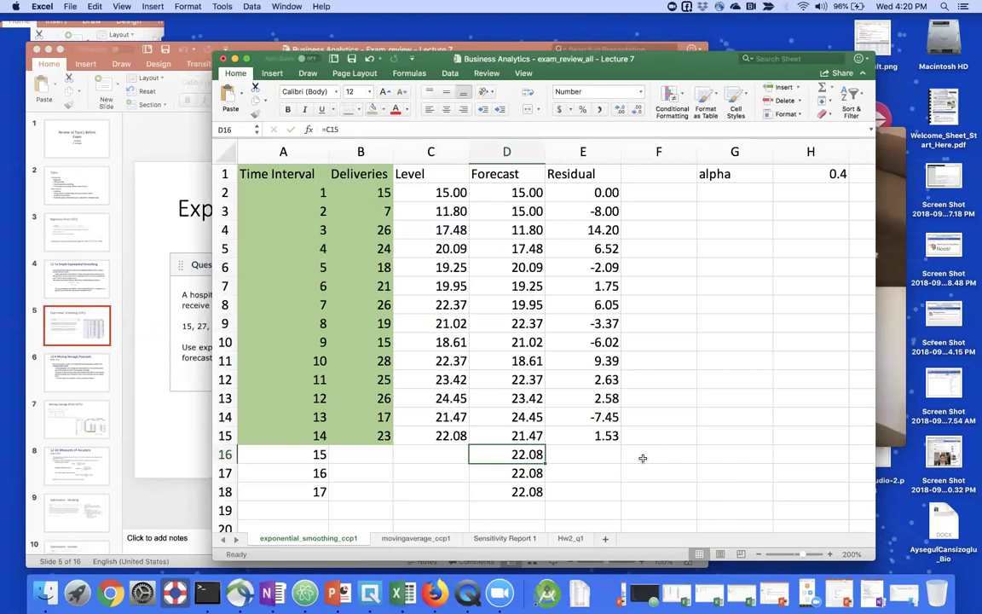
left_click(172, 387)
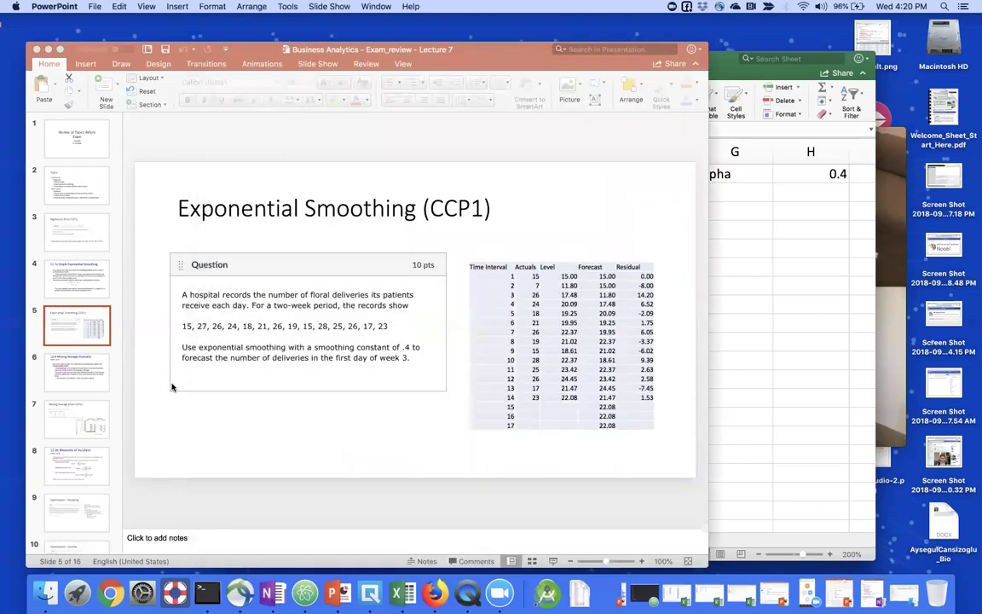
left_click(792, 366)
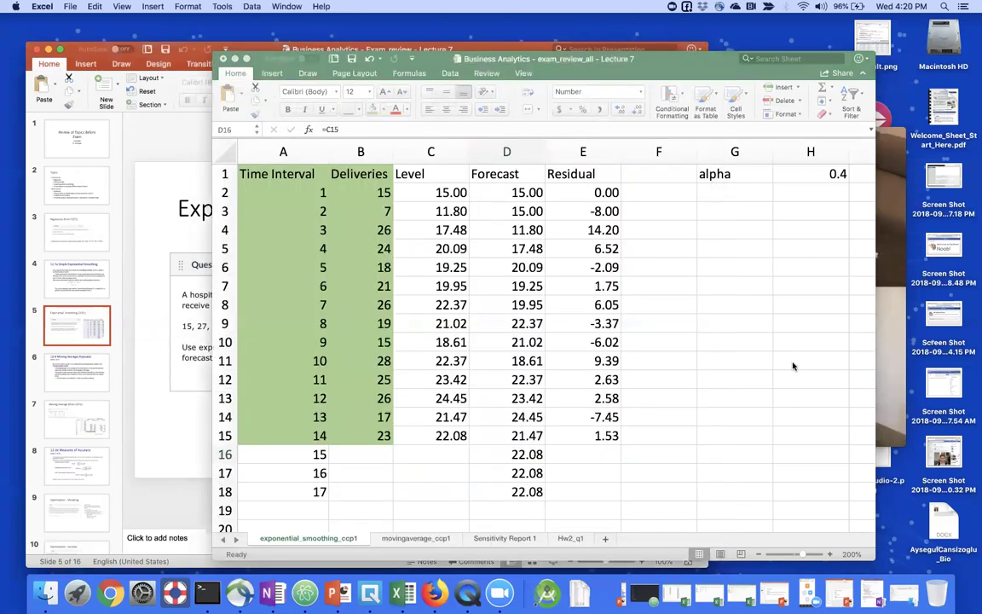
left_click(532, 456)
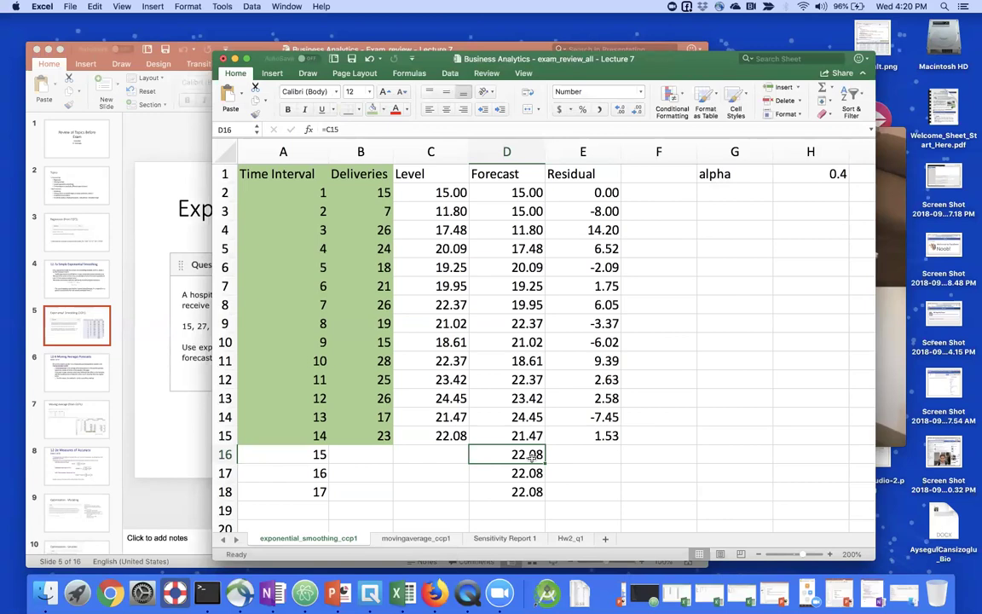
- Inspect the period 14 Level formula in C15, its referenced cells and the Level cells beneath it
left_click(434, 455)
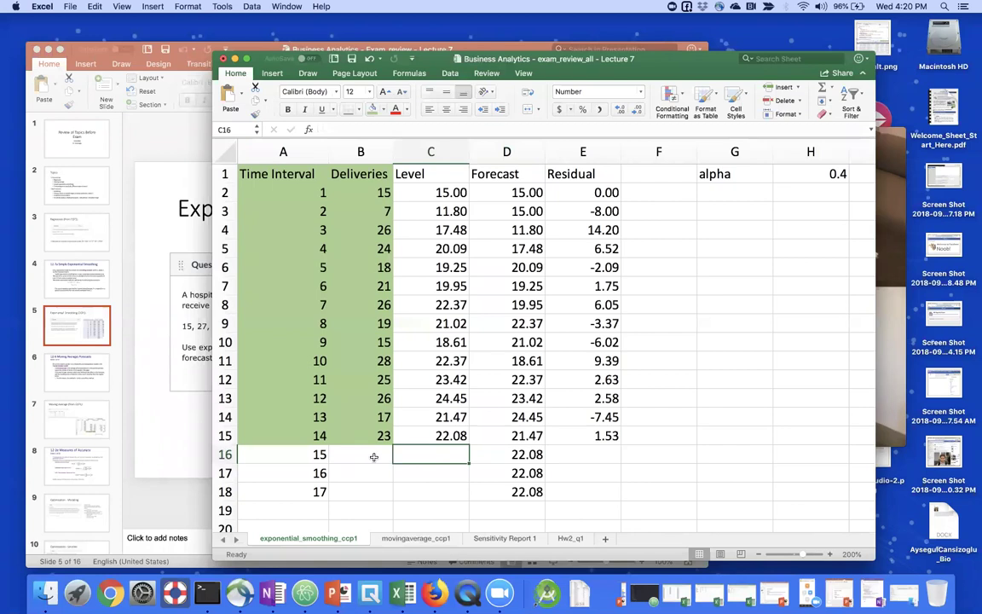
left_click(440, 434)
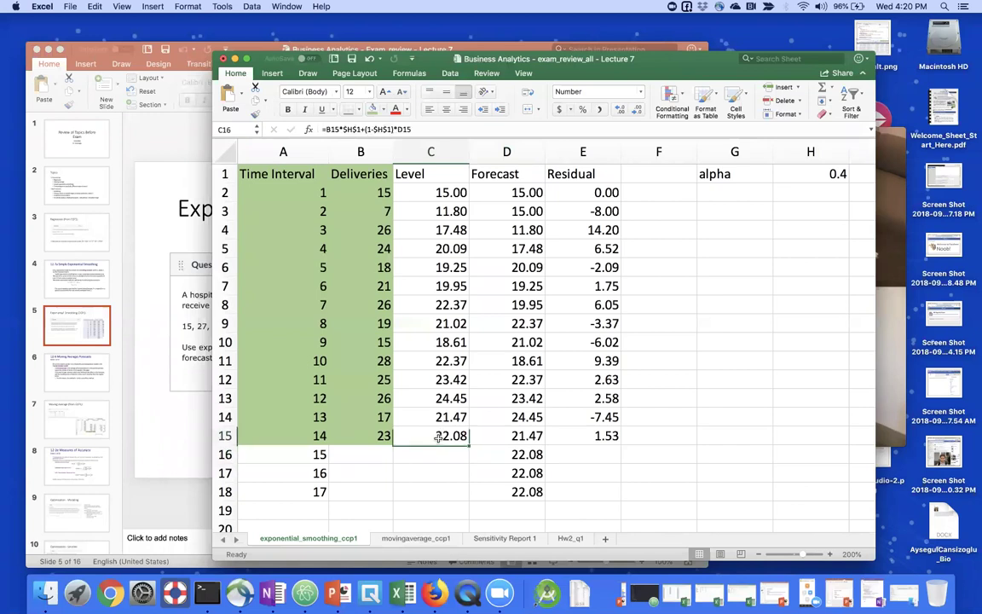
double_click(440, 435)
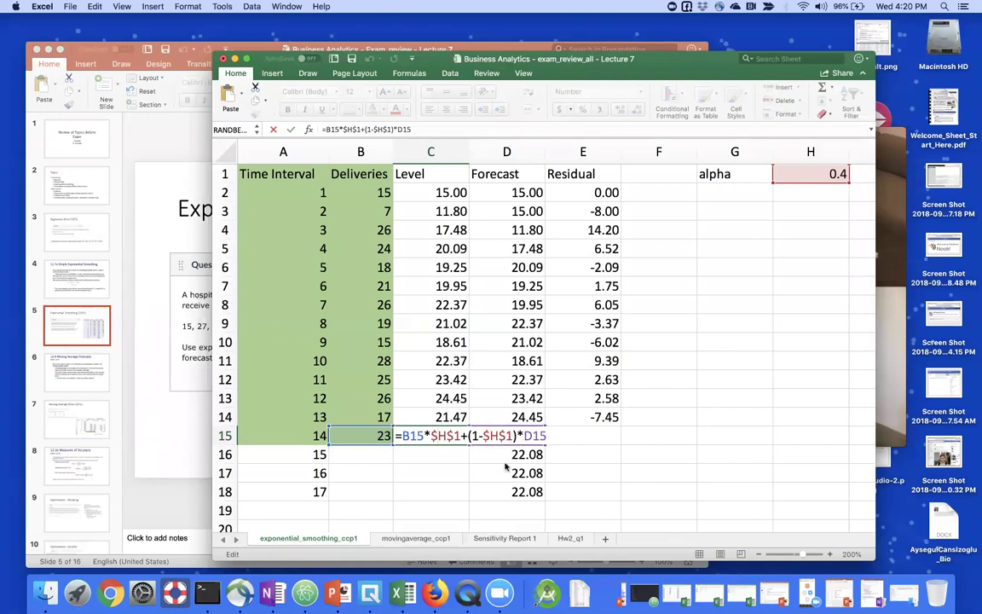
key("Return")
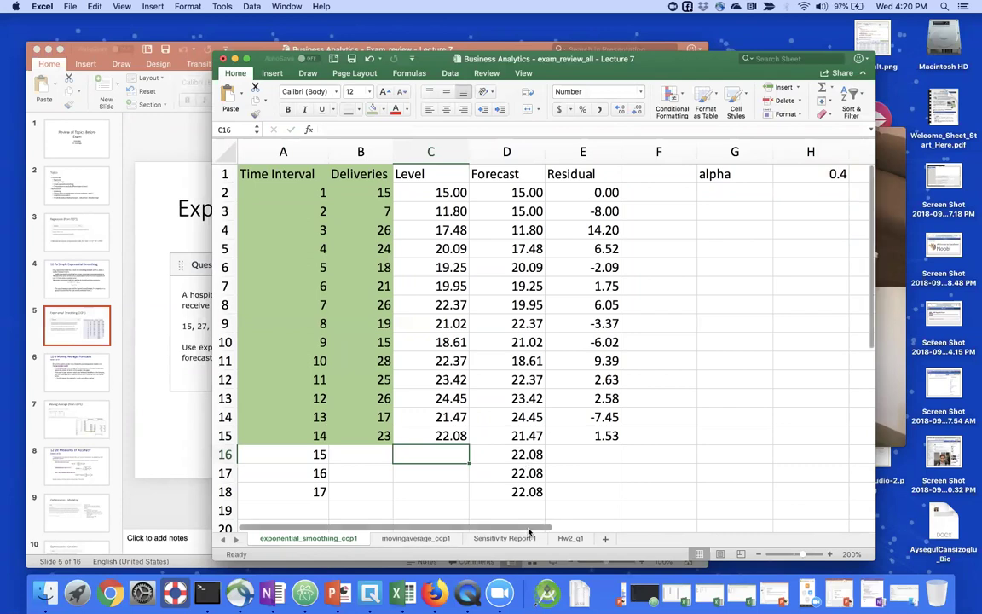
left_click(453, 435)
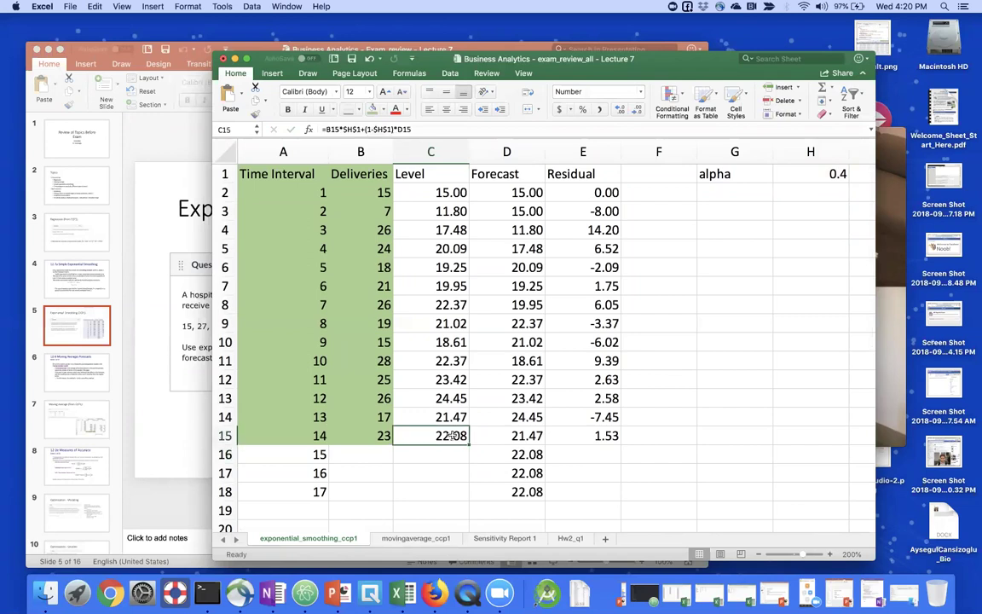
double_click(453, 436)
double_click(456, 477)
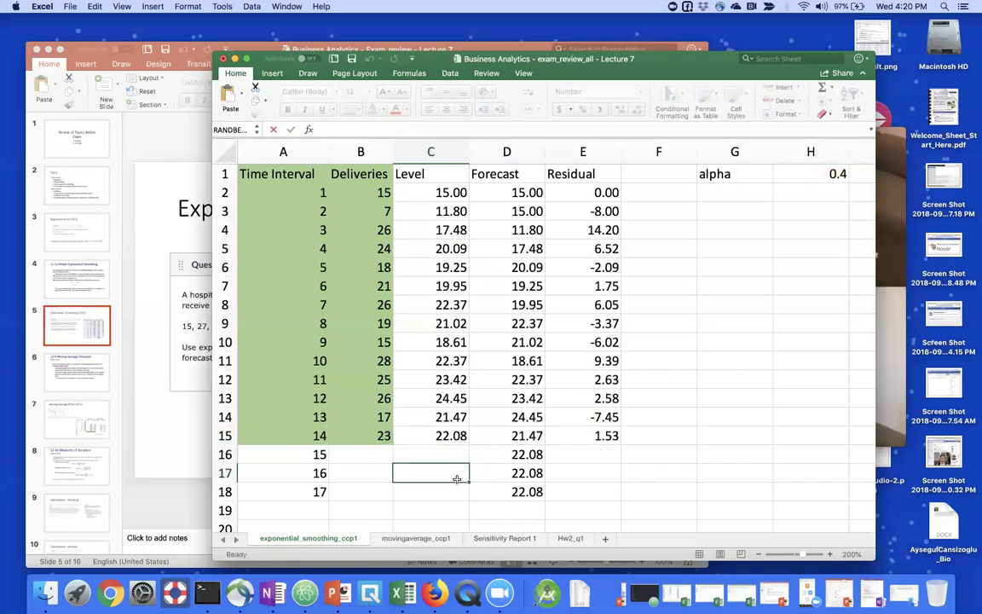
left_click(449, 435)
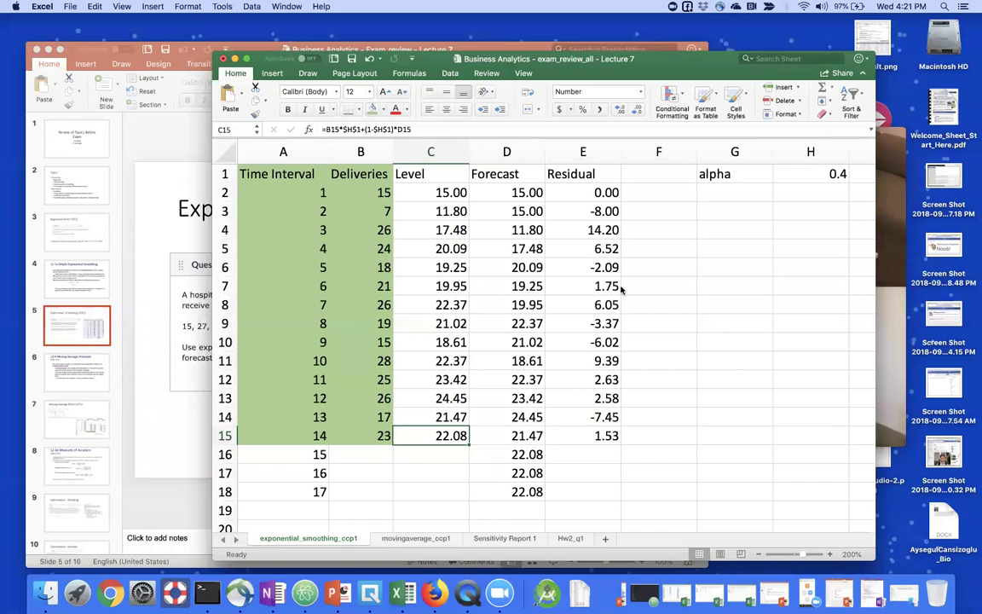
- Check the Forecast formula in D14, review the Exponential Smoothing question in PowerPoint, and return to the Excel worksheet
left_click(742, 269)
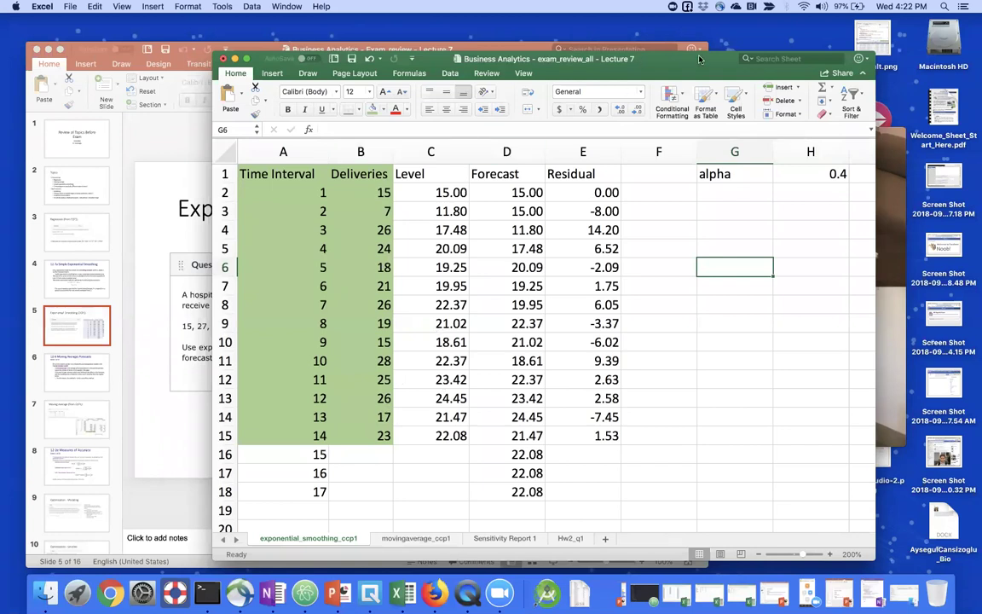
left_click(507, 417)
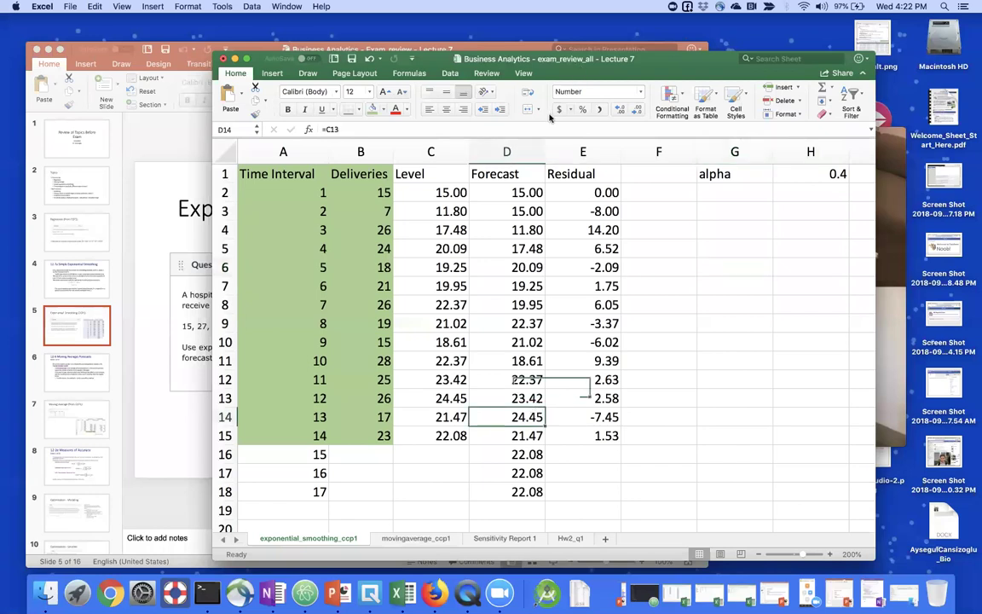
left_click(174, 420)
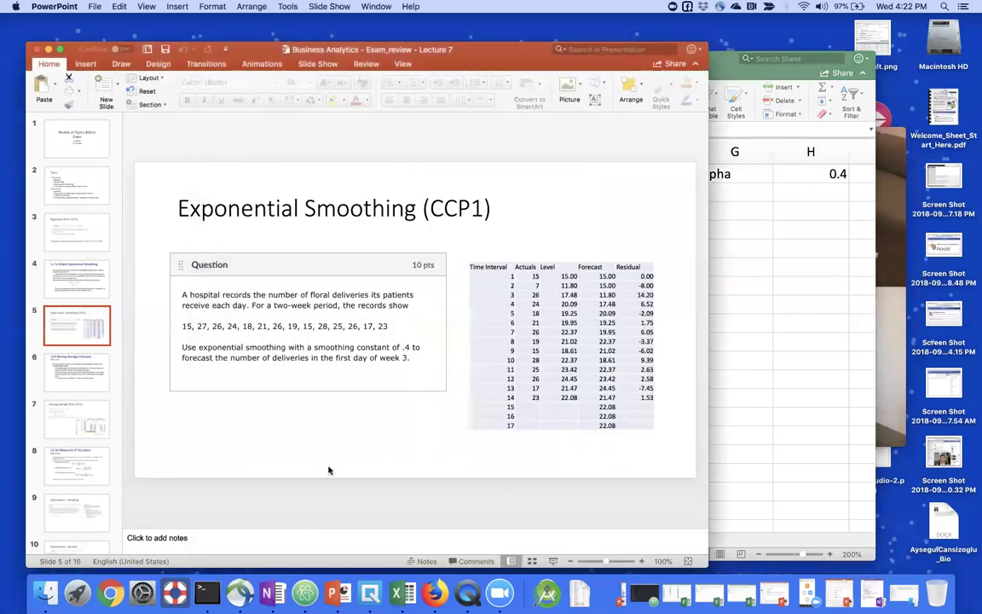
left_click(761, 324)
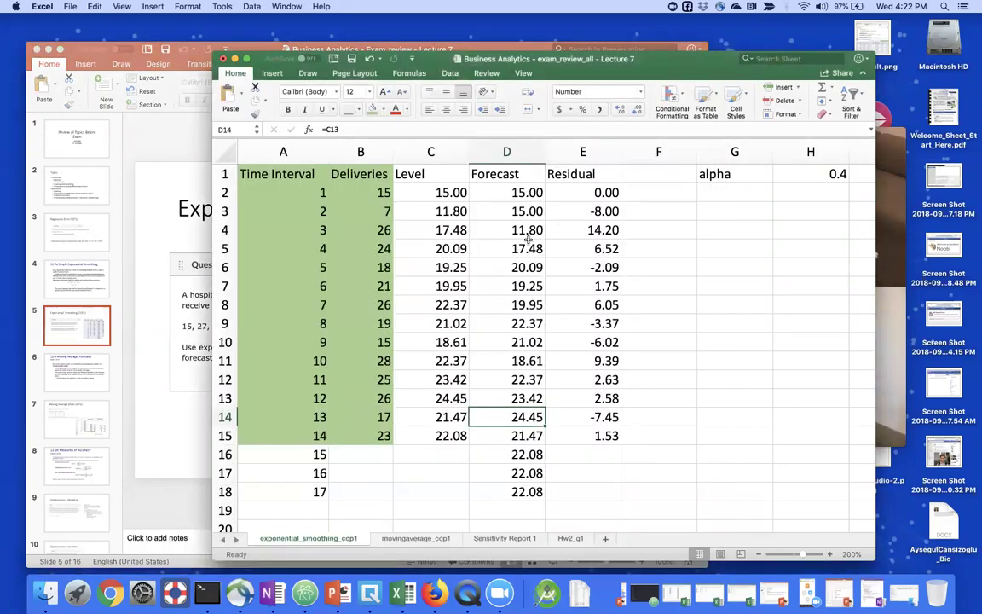
- Extend the header in E1 to read Residual/Error
double_click(601, 173)
type("/Error")
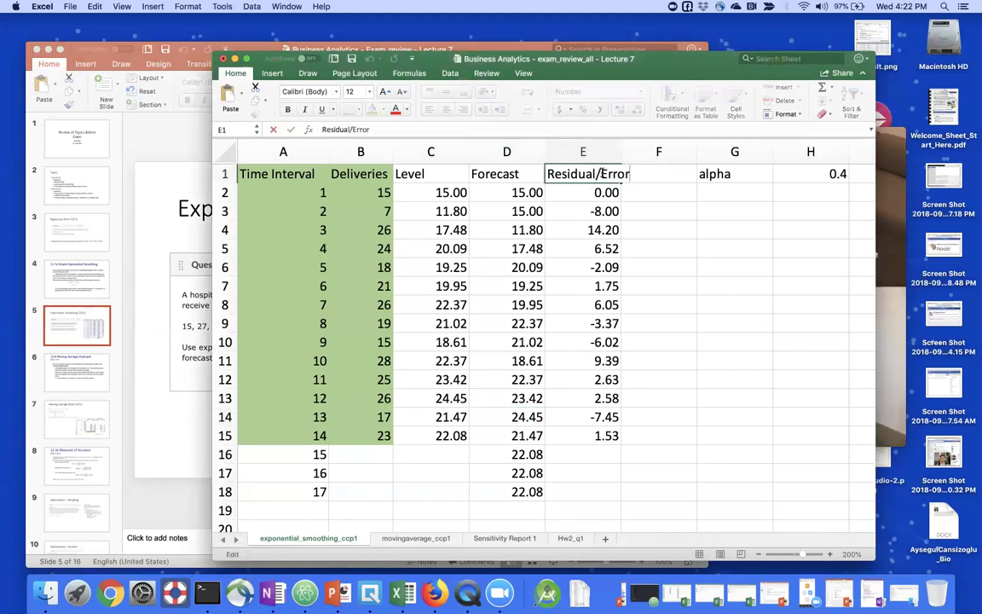
key("Return")
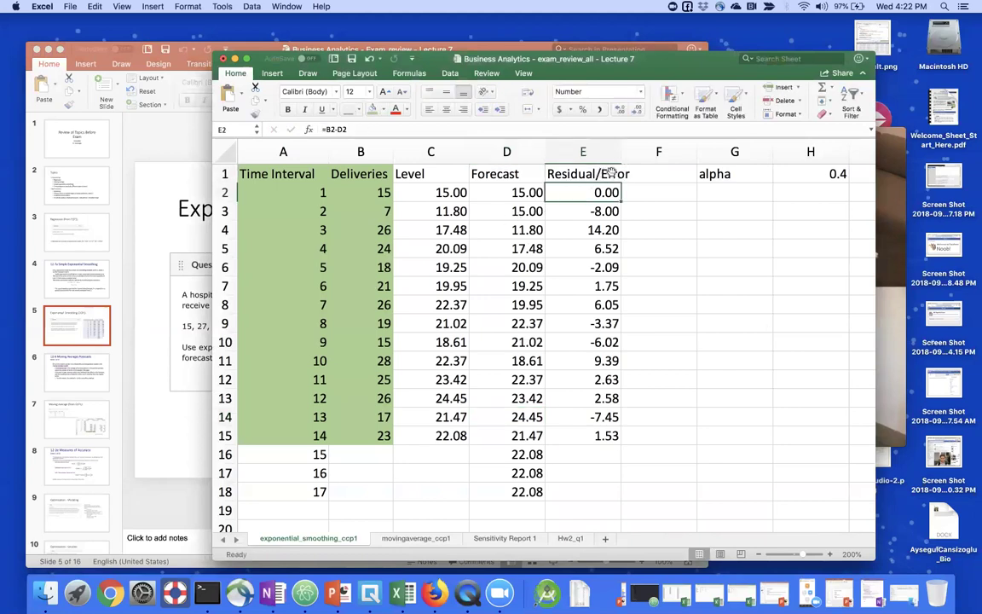
- Widen column E to fit the Residual/Error header and check the residual formula in E2
left_click_drag(622, 151, 633, 340)
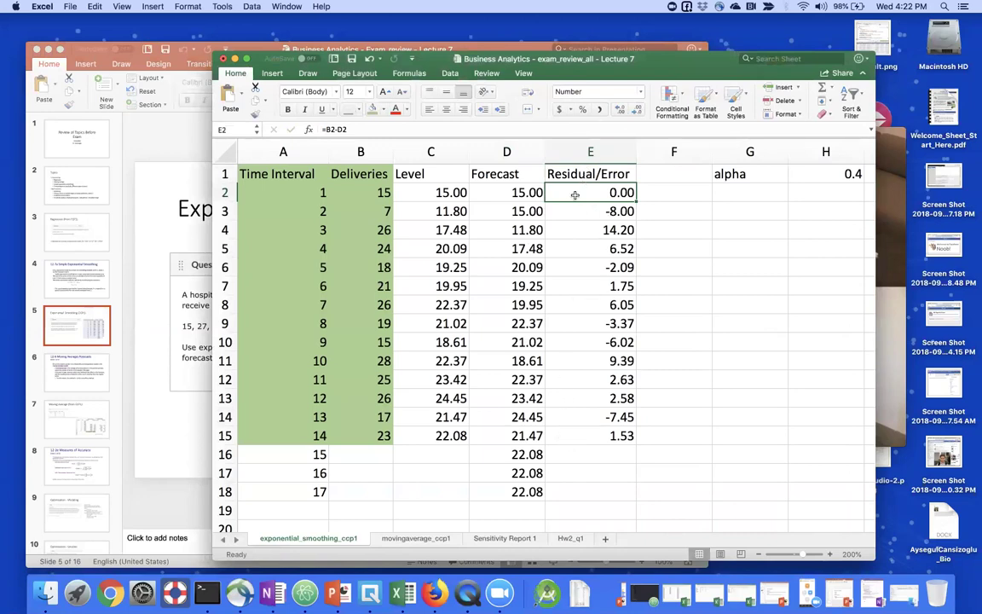
double_click(608, 192)
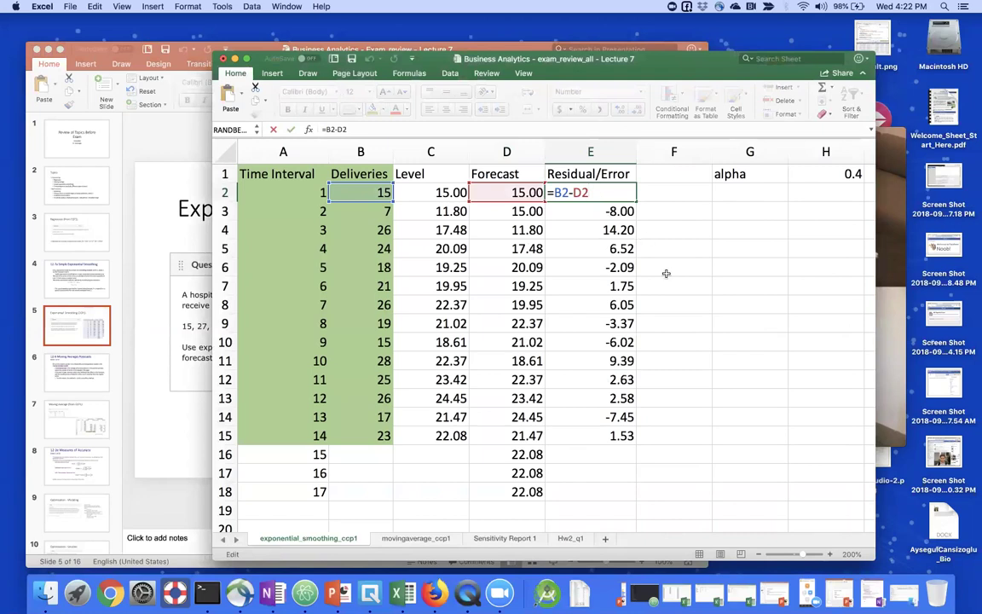
key("Return")
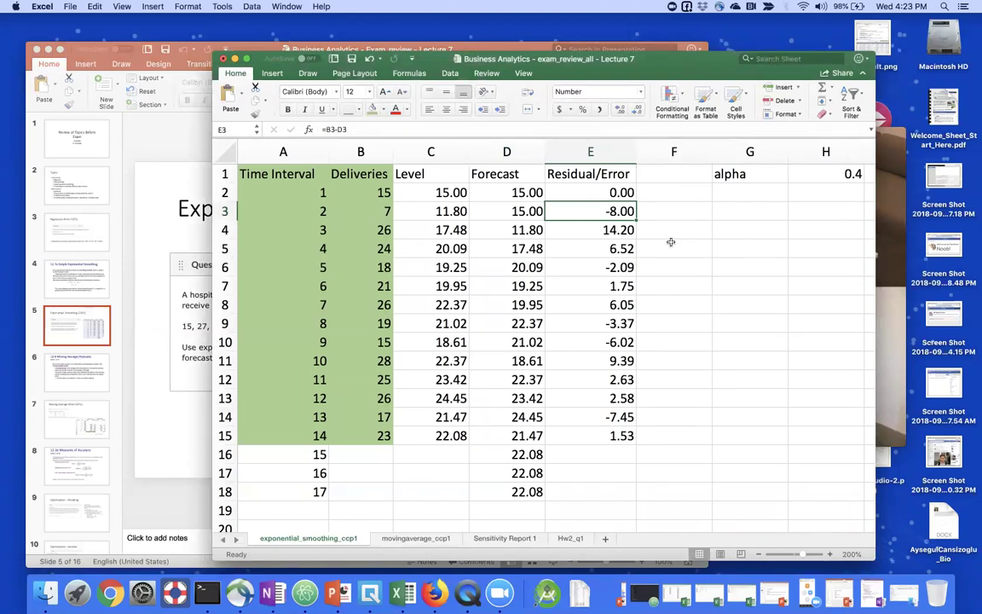
- Narrow column G and add a second alpha of 0.3 in G2:H2 beneath the existing one
left_click_drag(787, 152, 752, 151)
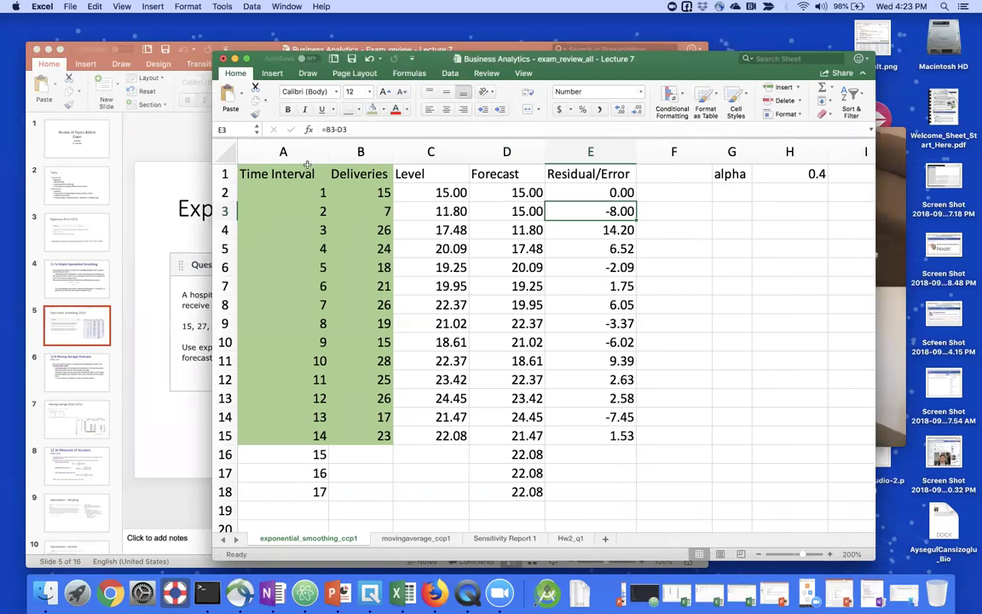
left_click(725, 191)
type("alpha")
key("Tab")
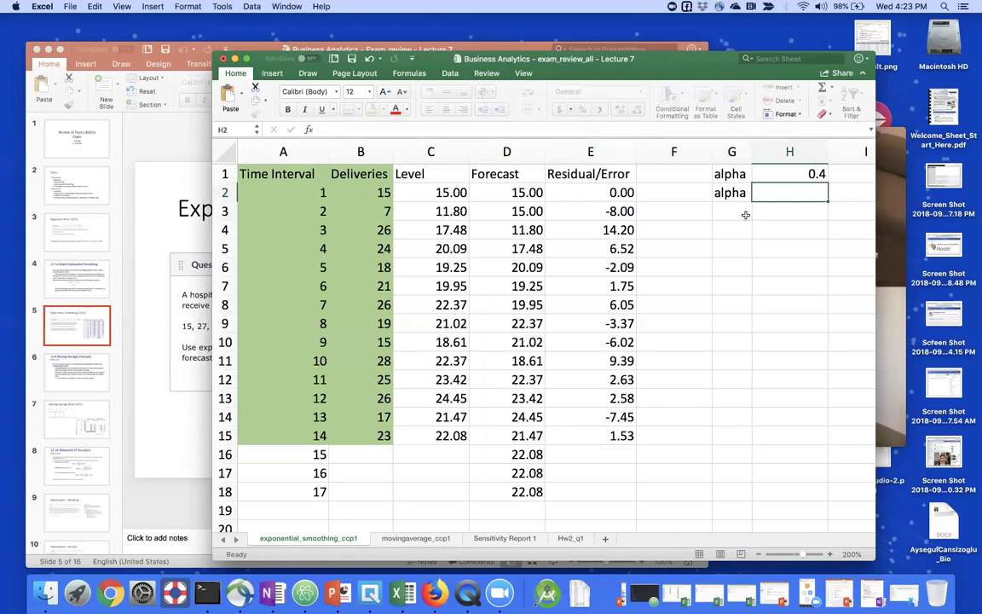
type("0.3")
key("Return")
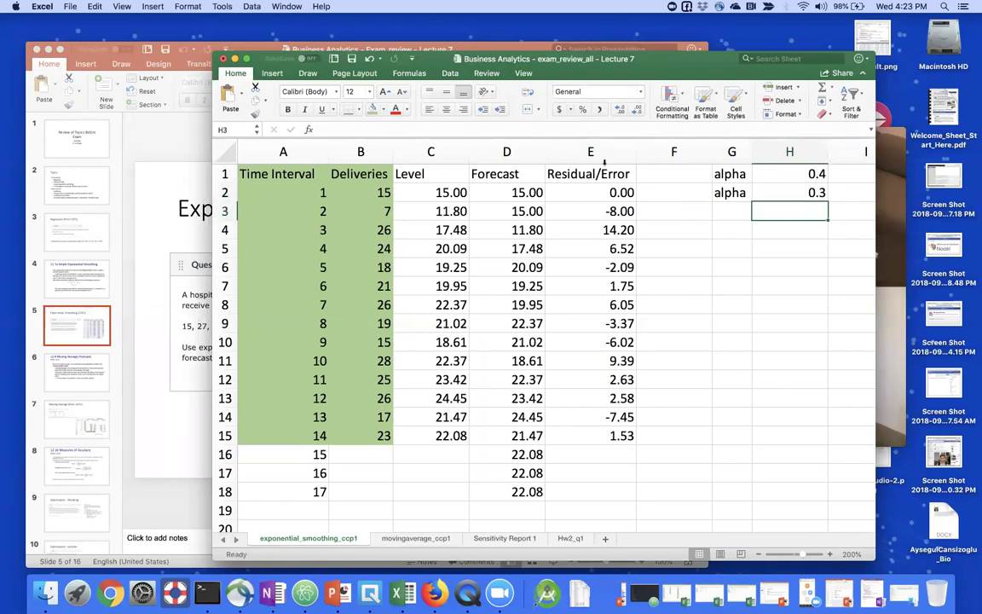
left_click(590, 148)
right_click(589, 145)
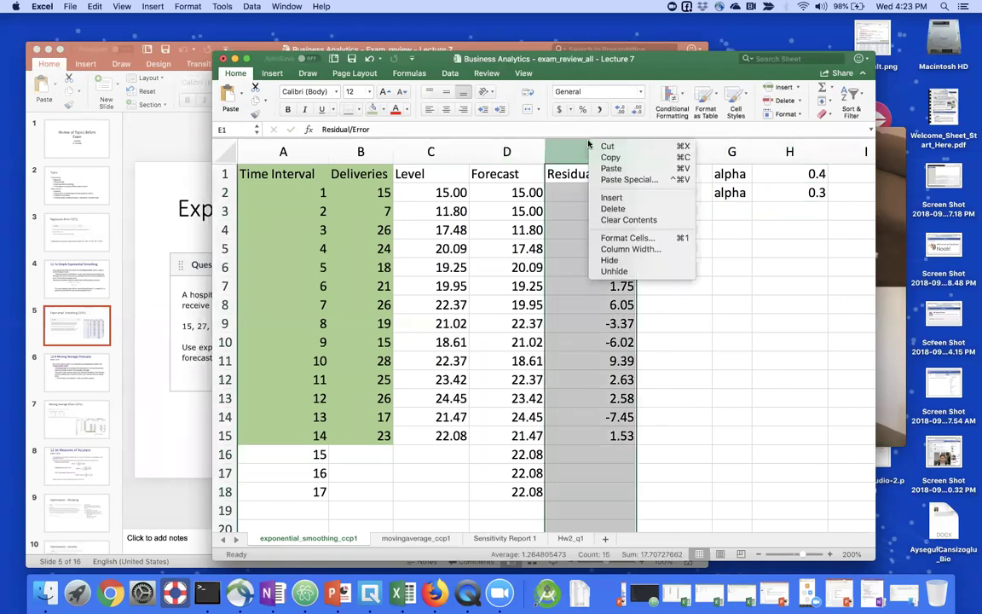
left_click(611, 197)
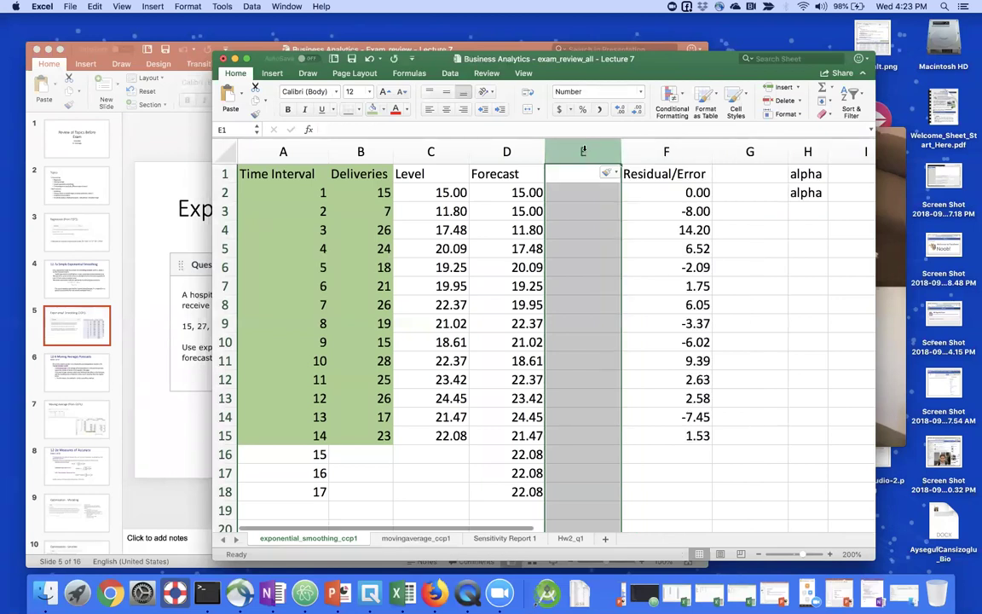
key("super+z")
- Insert three blank columns at column F, between Residual/Error and the alpha values, and narrow the empty columns beside F
left_click(686, 151)
right_click(687, 151)
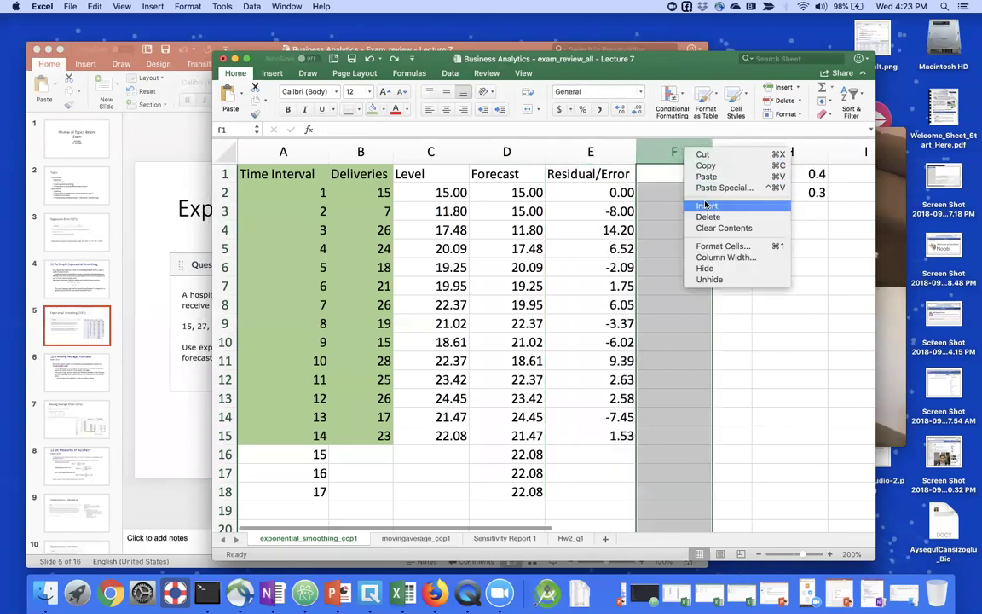
left_click(705, 206)
right_click(678, 150)
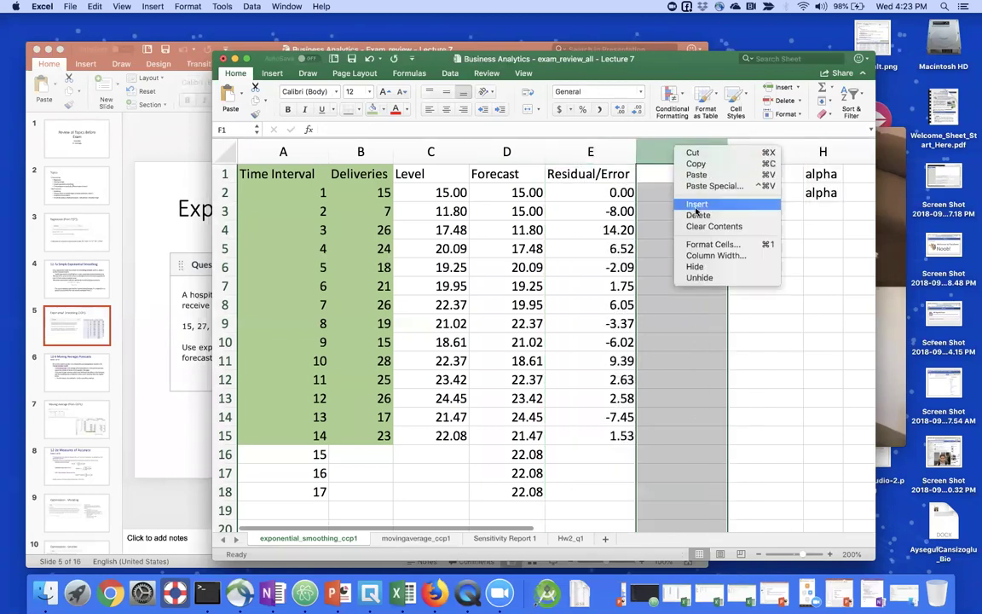
left_click(697, 214)
right_click(692, 151)
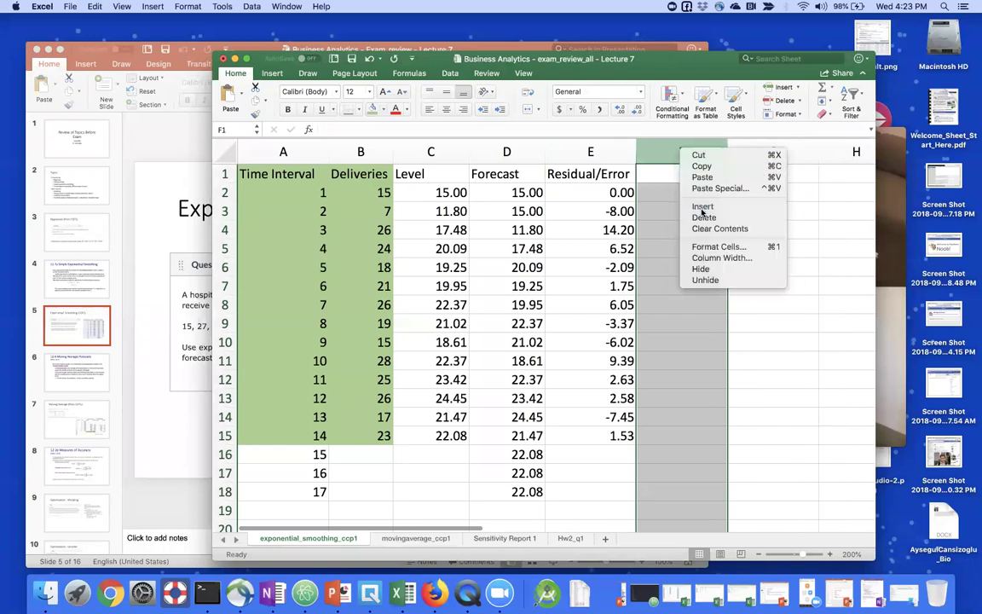
left_click(702, 212)
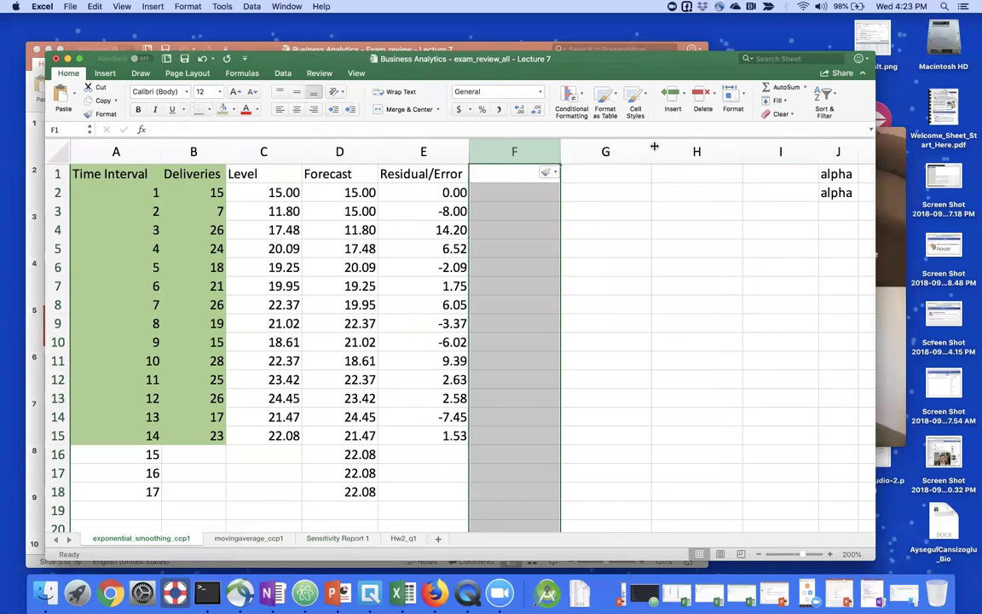
left_click_drag(654, 147, 698, 149)
left_click(423, 229)
- Extend the Level header in C1 to read Level - alpha =0.04
double_click(282, 176)
type("- alp")
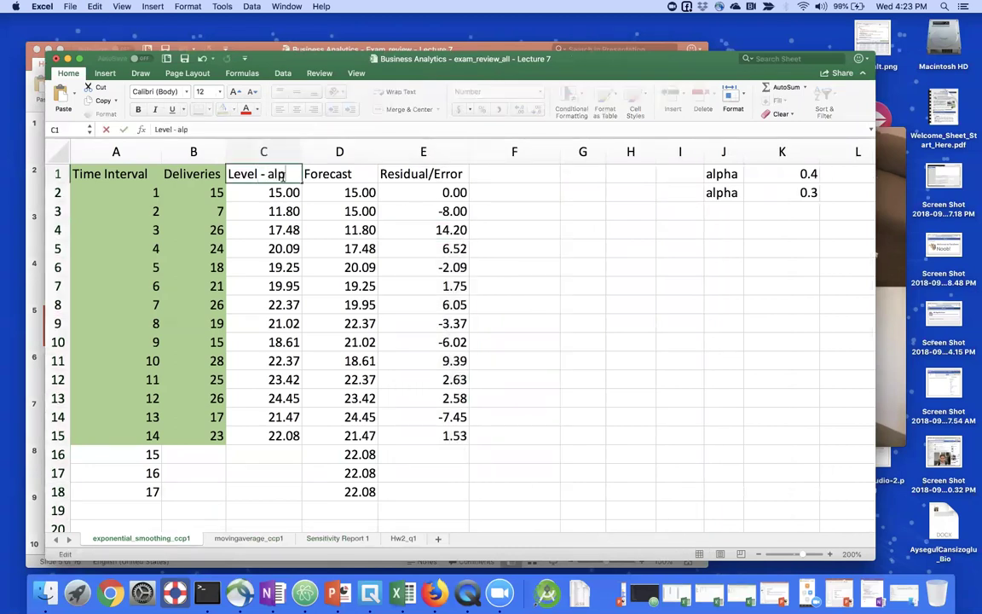
type("ha =")
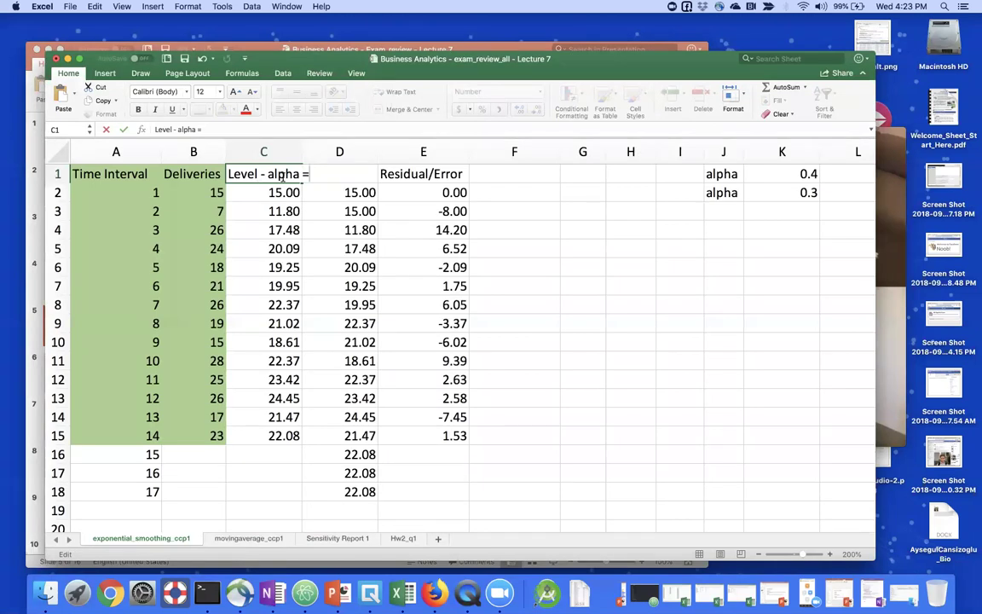
type("0.04")
left_click(360, 173)
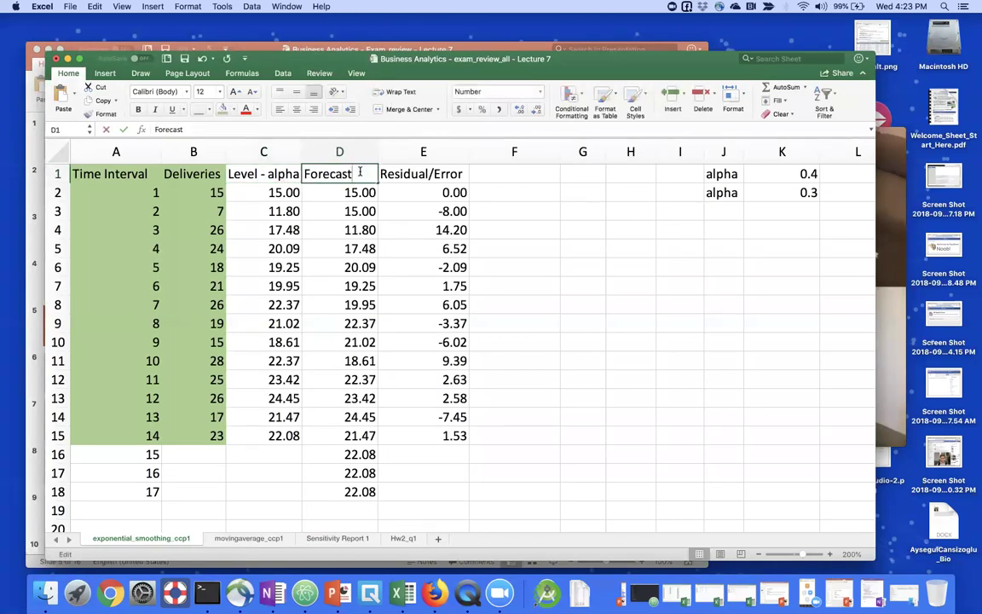
- Extend the header in D1 to Forecast - alpha = 0.04 and widen column D to fit it
double_click(360, 173)
type("- alpha")
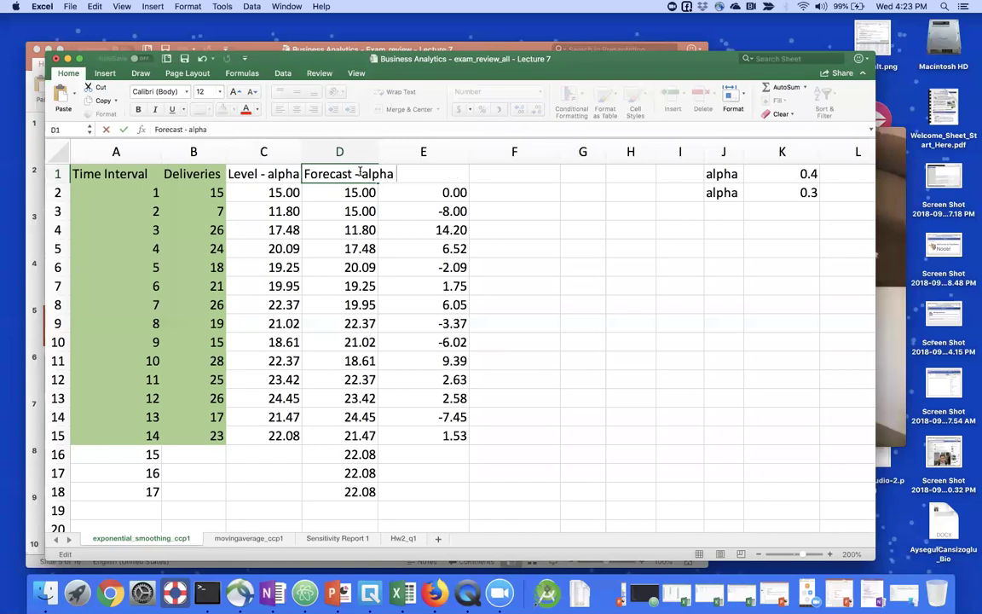
type(" = 0.0")
key("Return")
left_click_drag(380, 152, 441, 152)
- Extend the header in E1 to read Residual/Error - alpha= 0.4
double_click(530, 174)
type("- a")
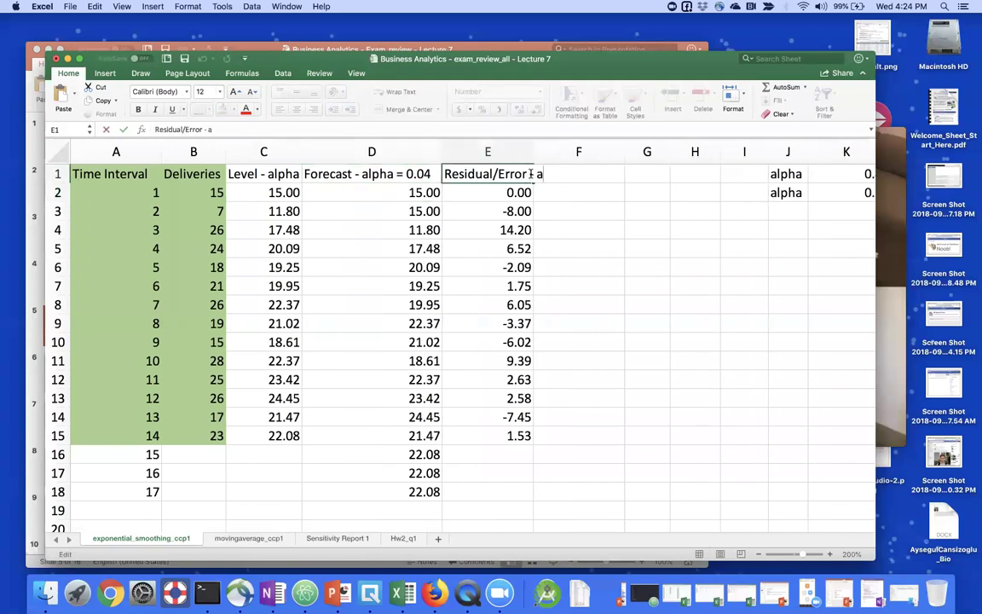
type("lpha= 0.0")
key("BackSpace")
type("4")
key("Return")
- Correct the alpha in the Forecast and Level headers to 0.4 and widen column C to fit its header
left_click(421, 175)
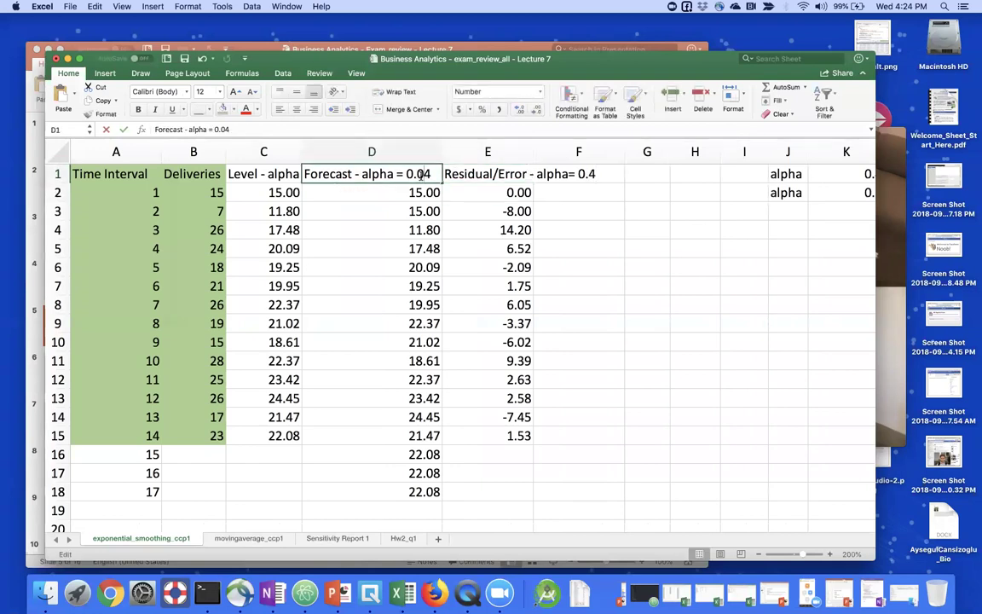
key("BackSpace")
key("Return")
left_click_drag(299, 148, 342, 149)
double_click(324, 173)
key("BackSpace")
key("Return")
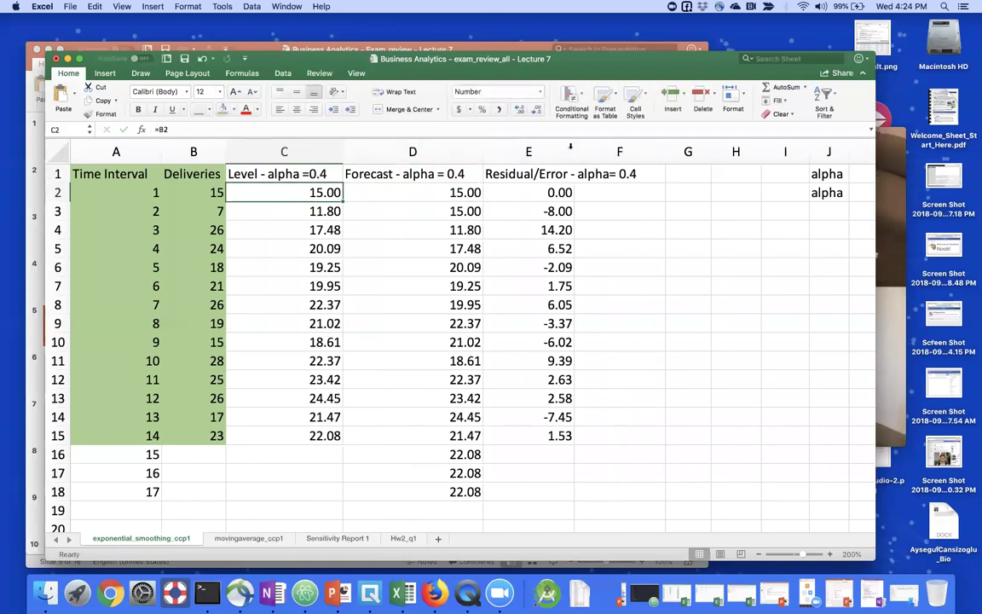
- Tighten column D, widen column E to fit its full header, and enlarge the workbook window
left_click_drag(484, 146, 468, 144)
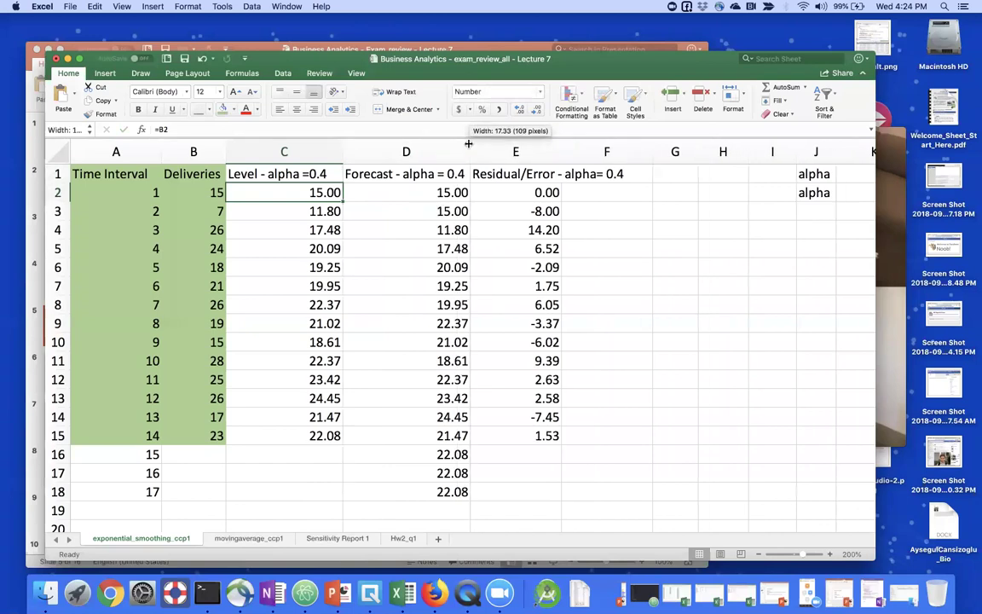
left_click(585, 223)
left_click(587, 193)
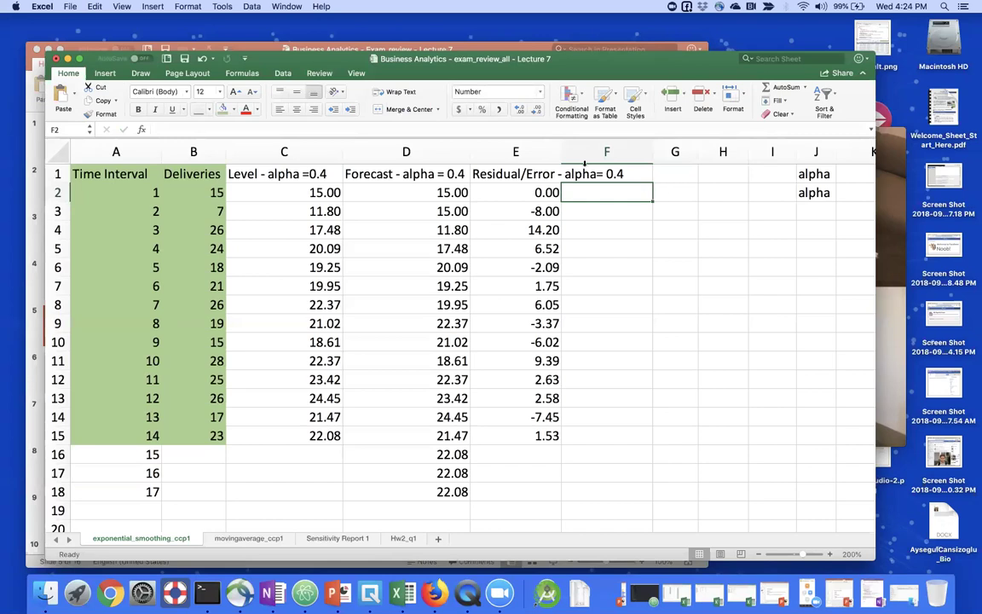
left_click_drag(561, 153, 634, 155)
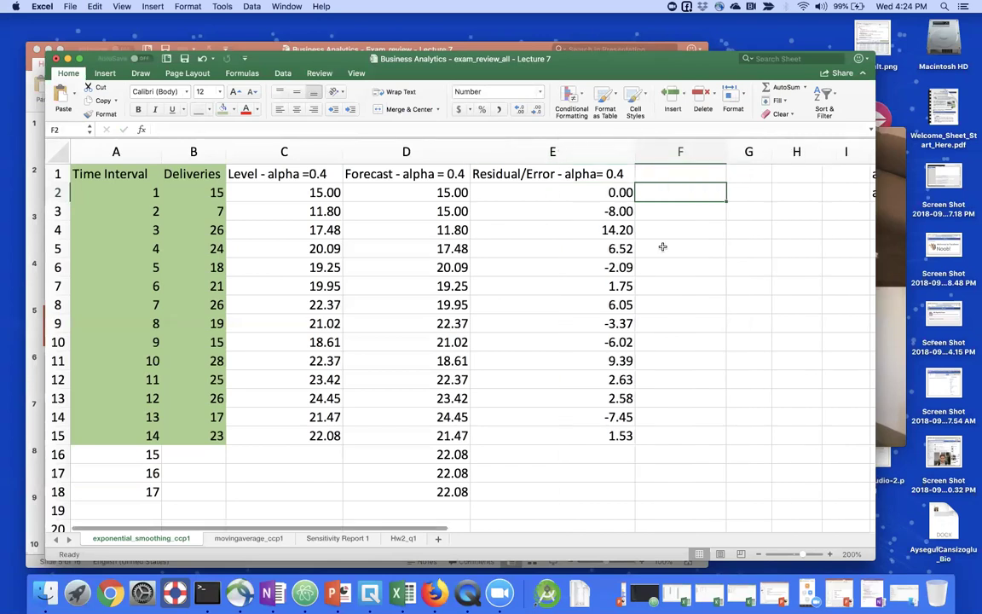
double_click(628, 59)
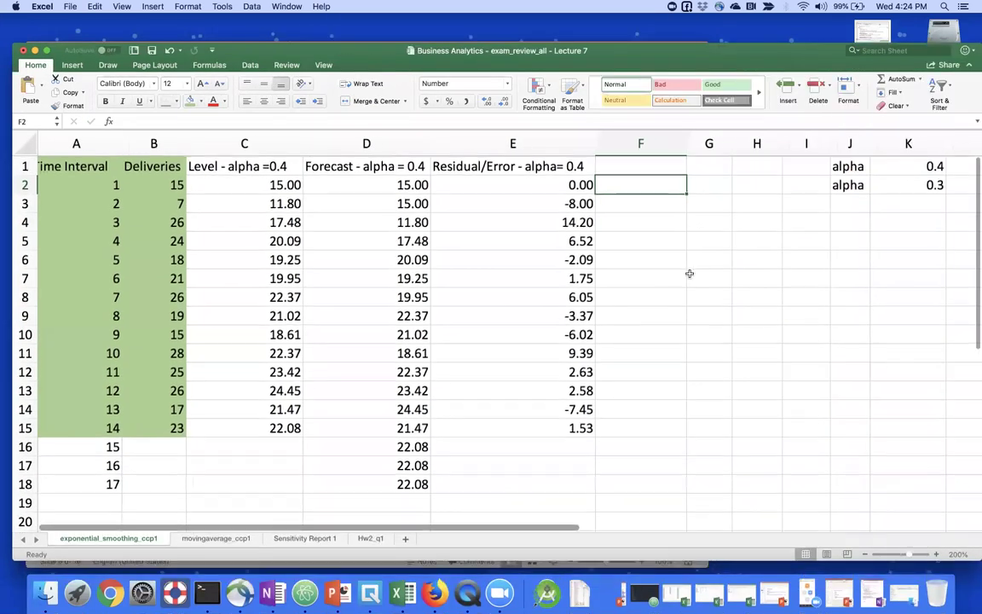
- Copy the Level, Forecast and Residual/Error headers from C1:E1 to F1:H1
left_click(647, 165)
key("Left")
key("Left")
key("Left")
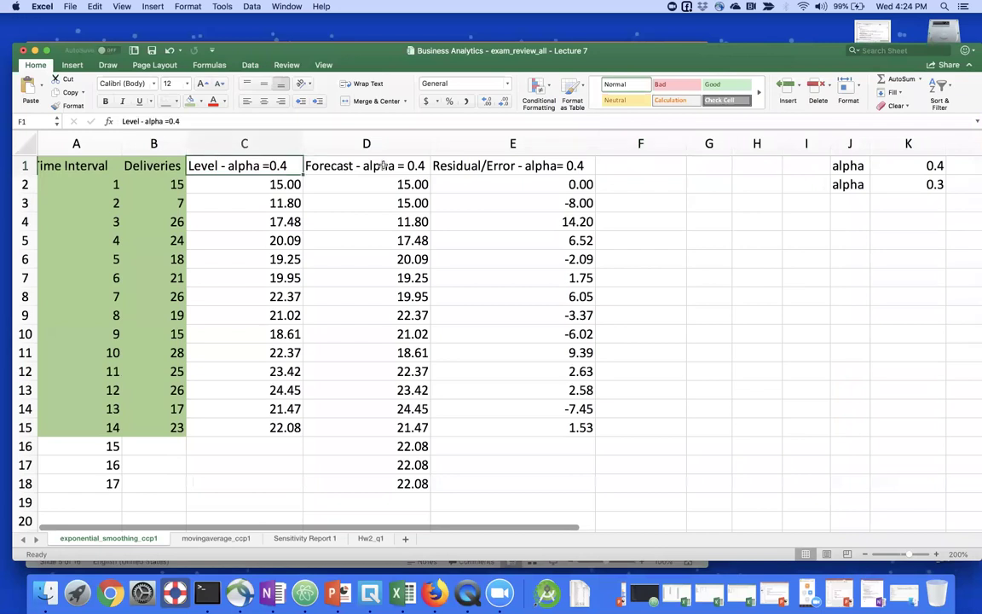
left_click_drag(383, 166, 485, 166)
key("cmd+c")
left_click(629, 166)
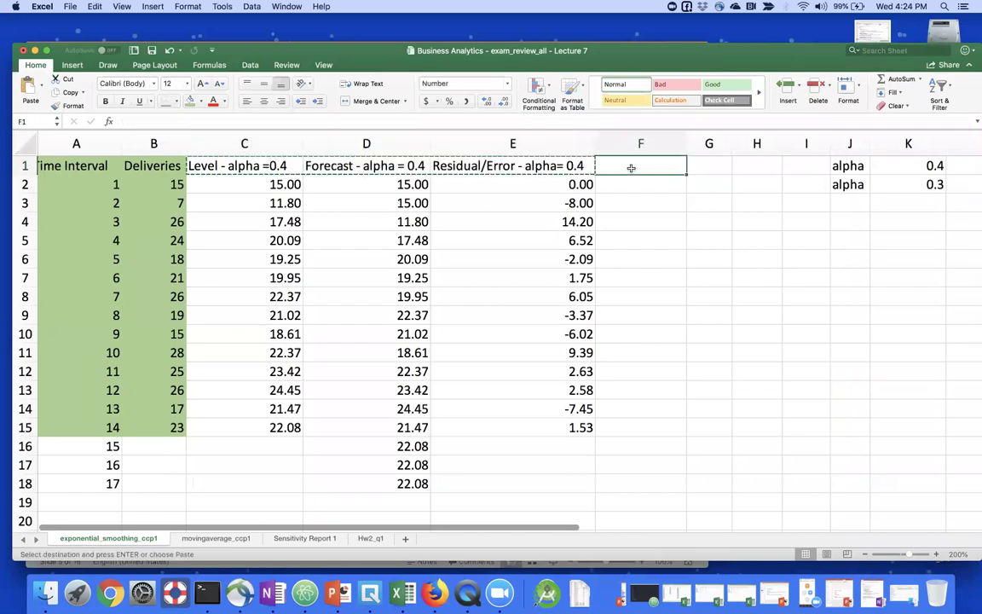
key("cmd+v")
- Fit columns G and H to the copied headers and set the worksheet zoom to 150%
double_click(780, 139)
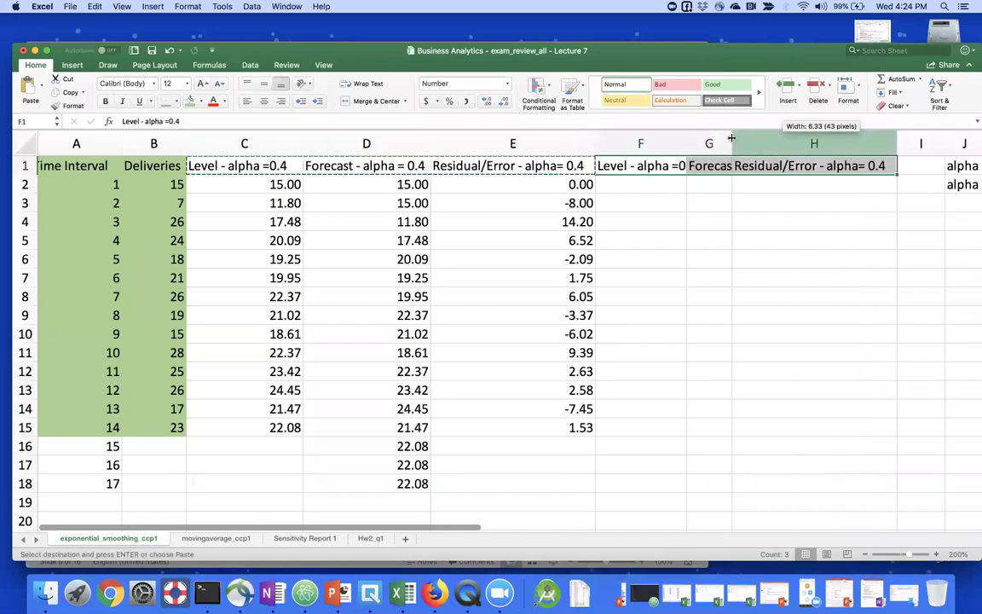
double_click(731, 142)
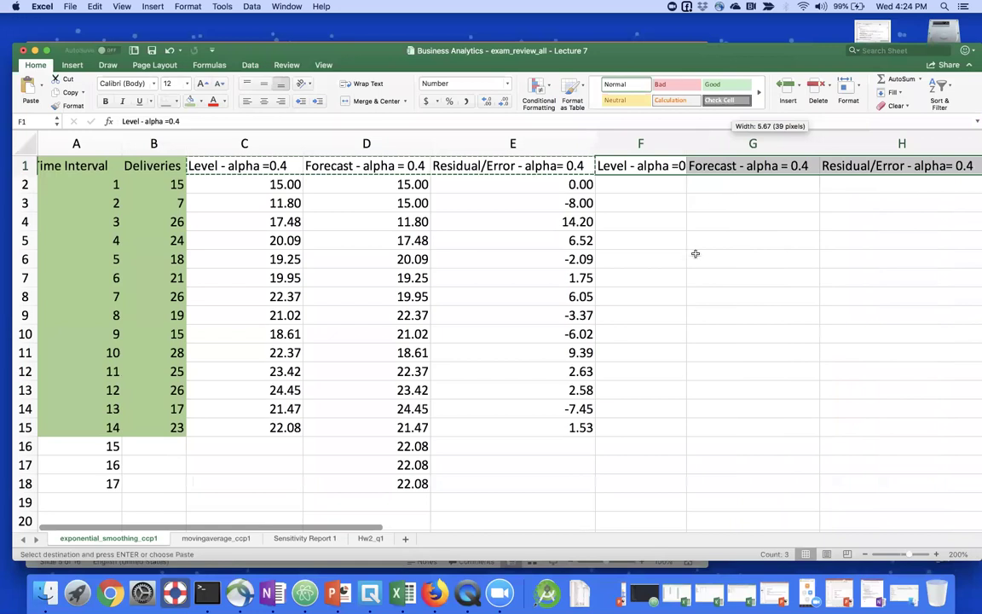
left_click(323, 65)
left_click(318, 85)
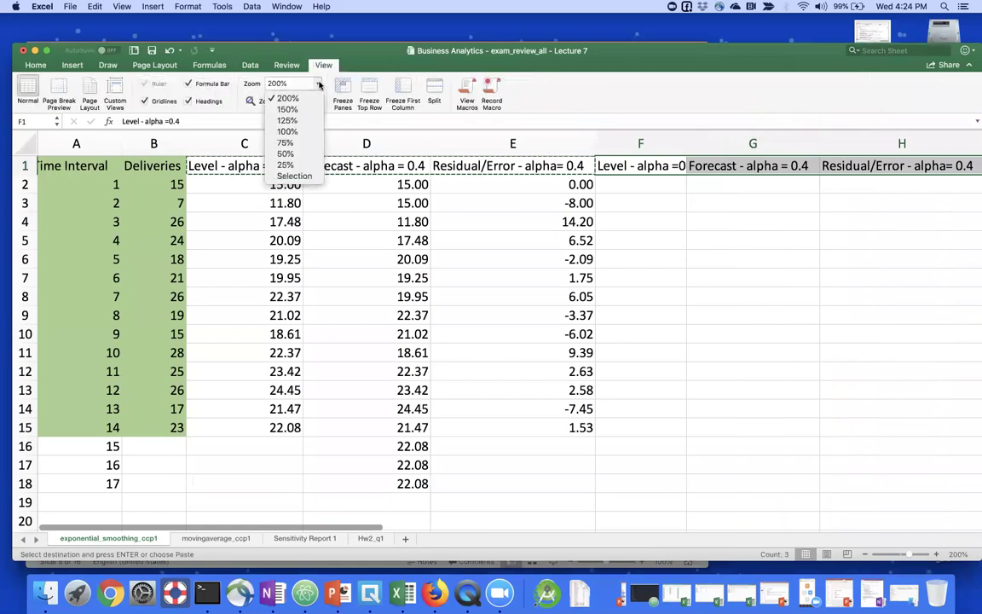
left_click(281, 105)
- Change the alpha to 0.3 in the copied Level header in F1 and Forecast header in G1
left_click(509, 262)
left_click(477, 157)
left_click(220, 119)
key("Return")
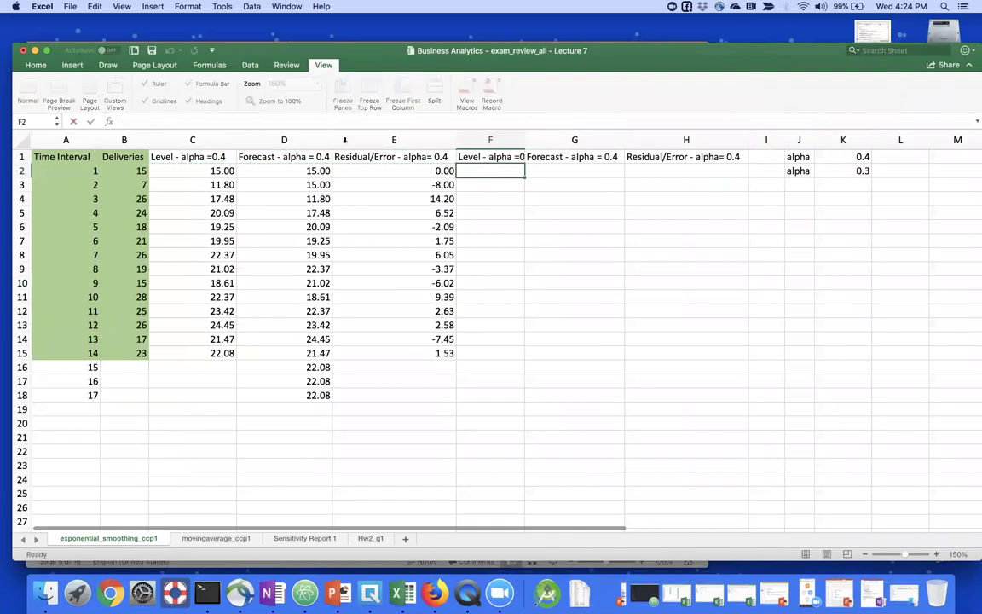
left_click(558, 155)
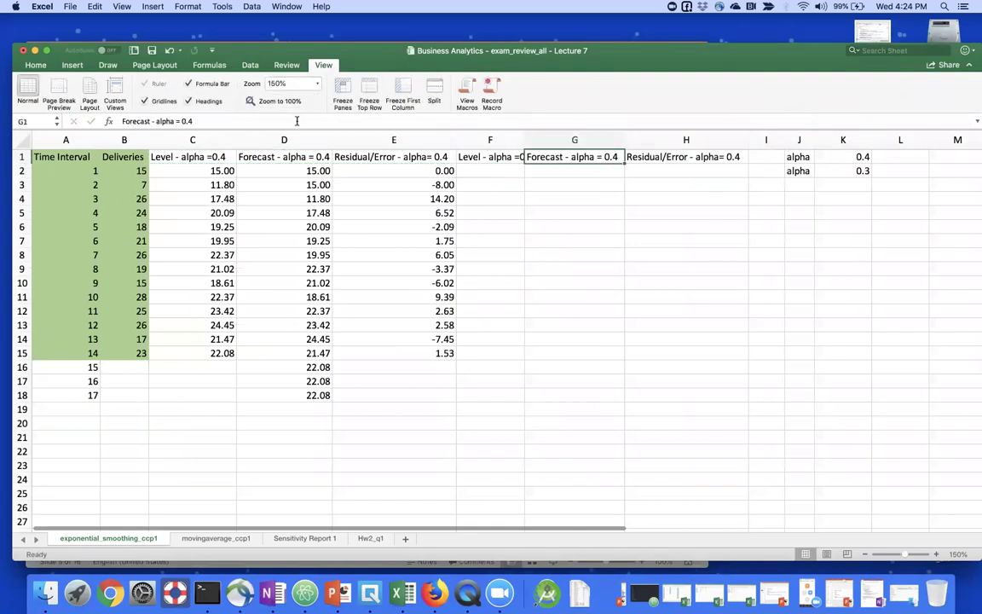
left_click(296, 121)
key("BackSpace")
type("3")
key("Return")
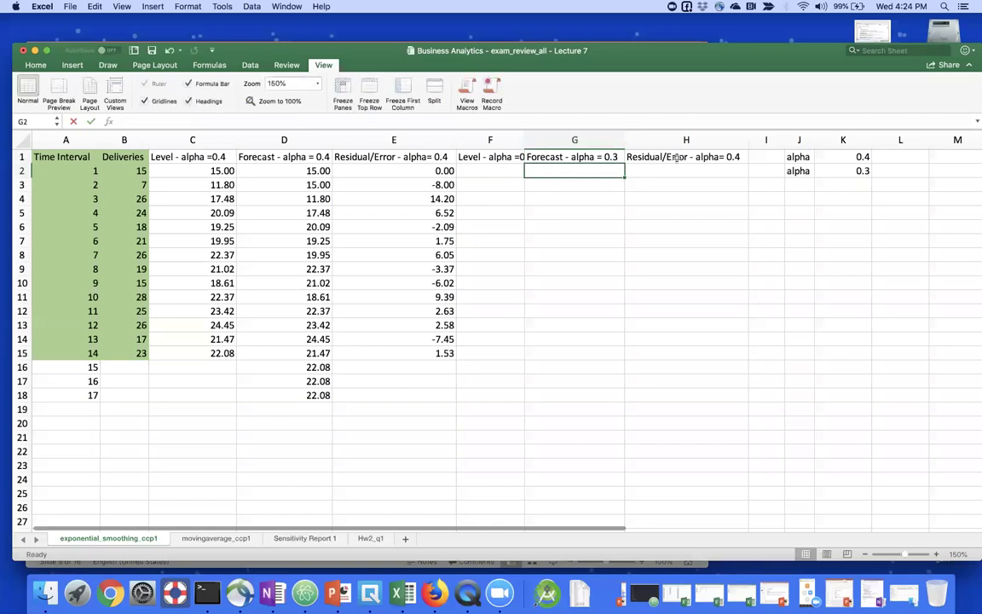
- Change the alpha in the Residual/Error header in H1 to 0.3 and fit column F to its header
left_click(676, 157)
left_click(261, 122)
key("BackSpace")
type("3")
key("Return")
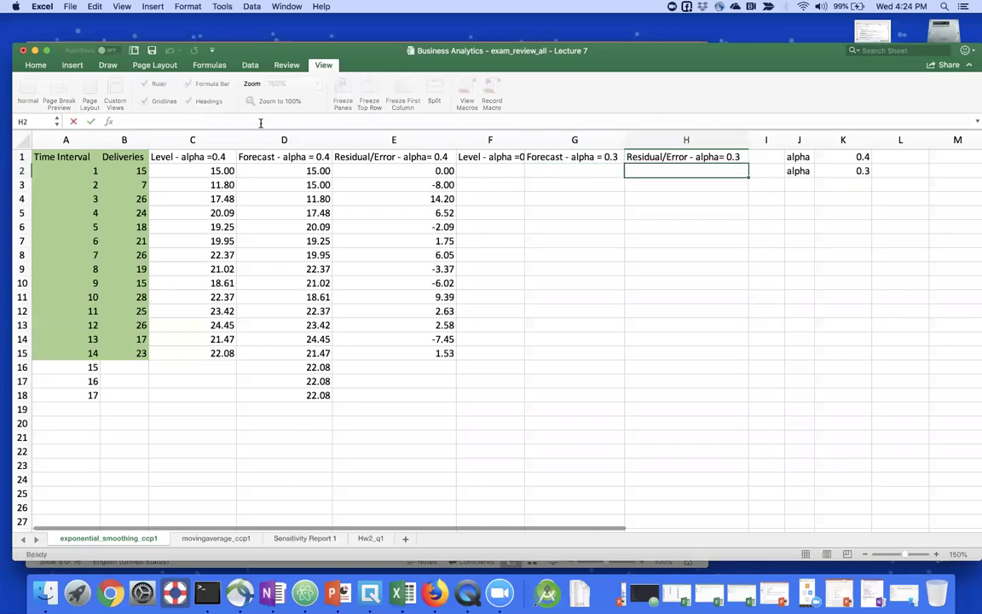
double_click(524, 140)
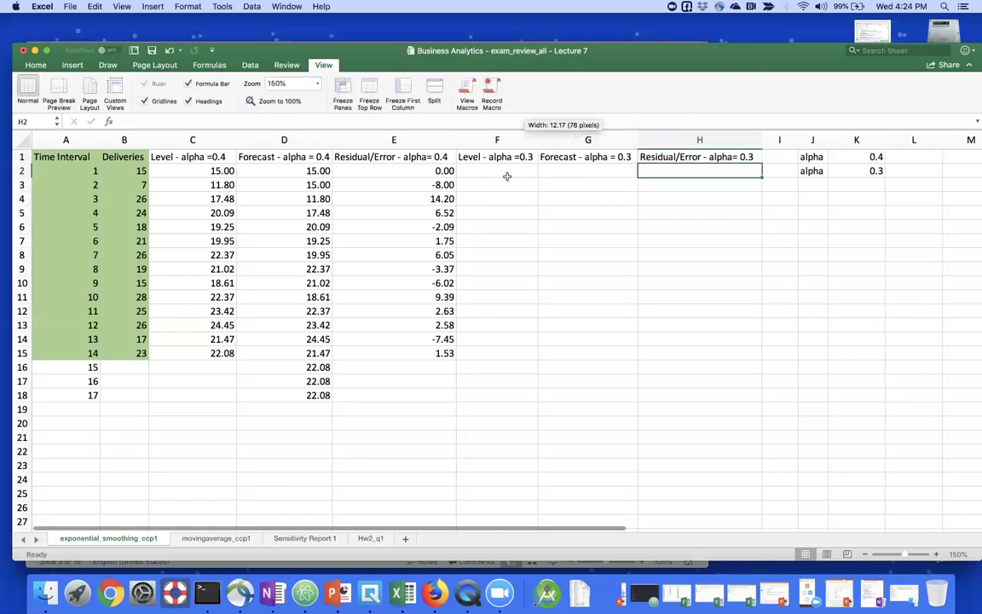
- Enter =B2 in F2 as the first Level value for alpha 0.3
left_click(506, 173)
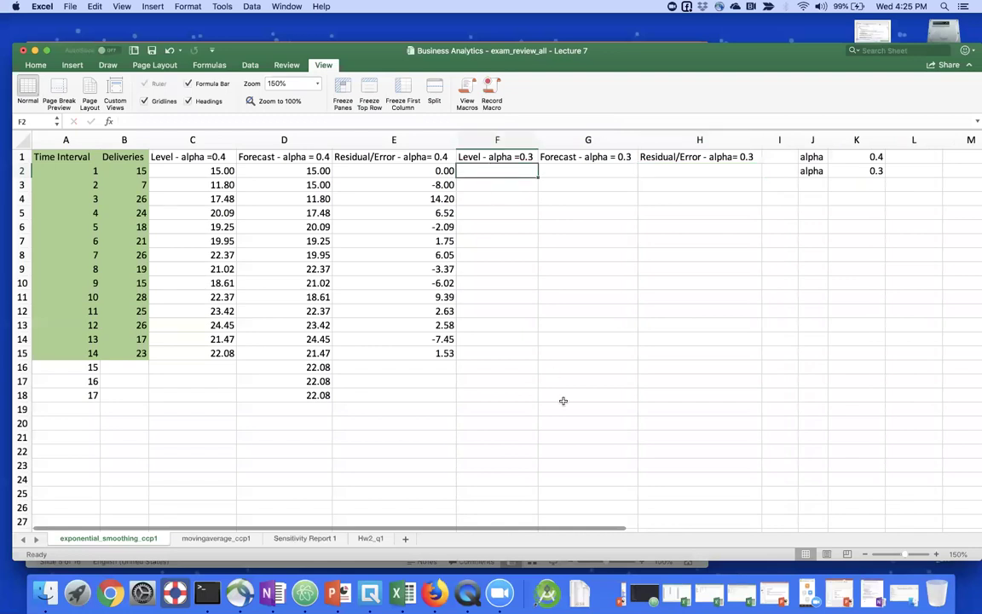
type("=")
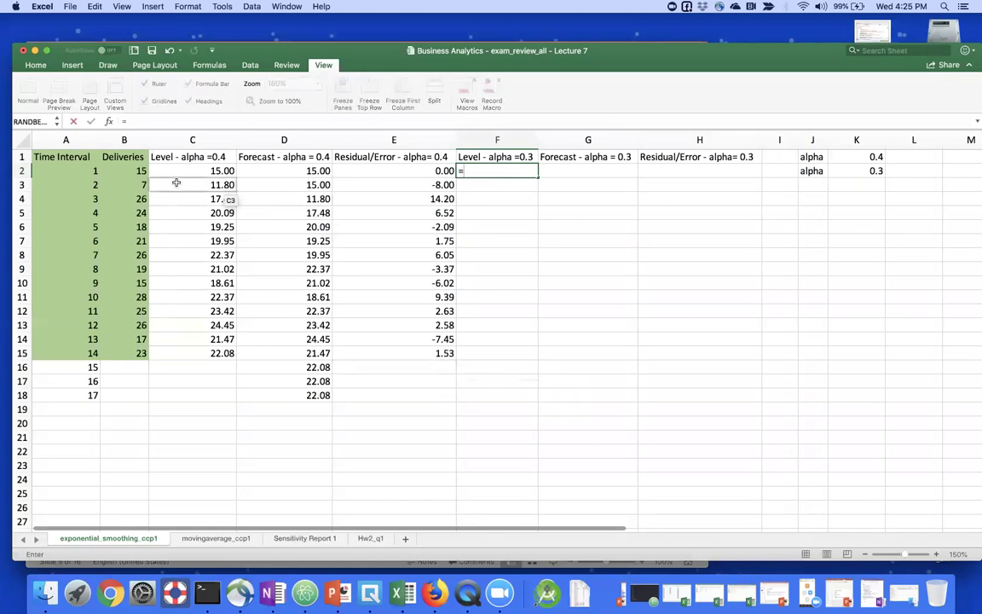
left_click(139, 170)
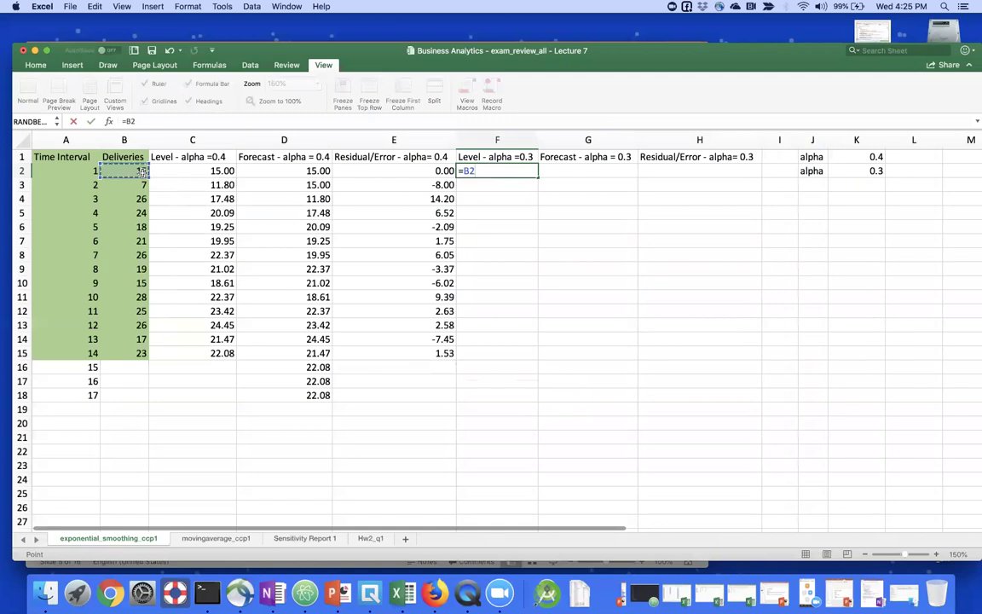
key("Return")
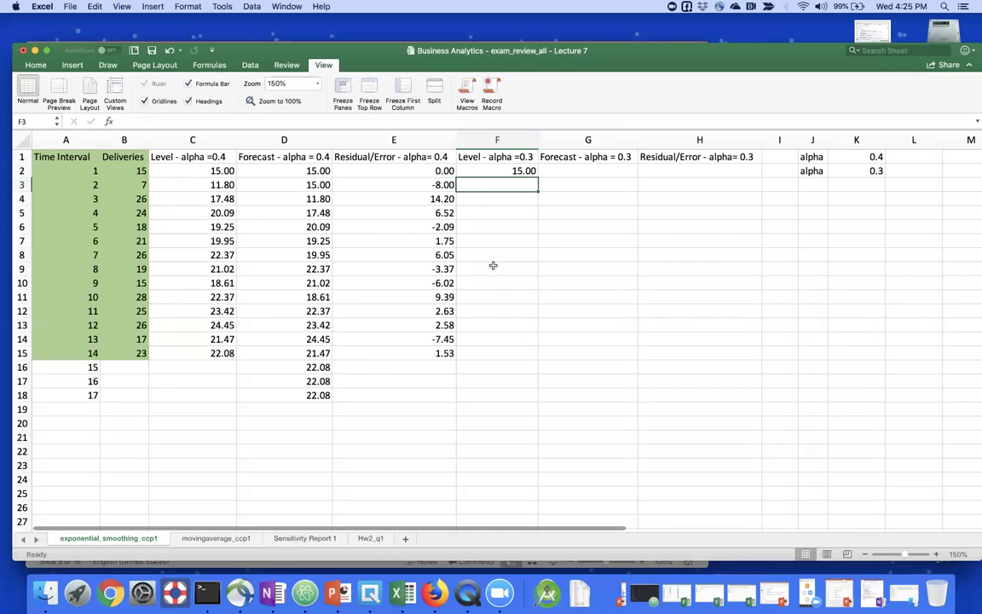
- Enter the Level formula =B3*K2+(1-K2)*F2 in F3
type("=")
left_click(136, 184)
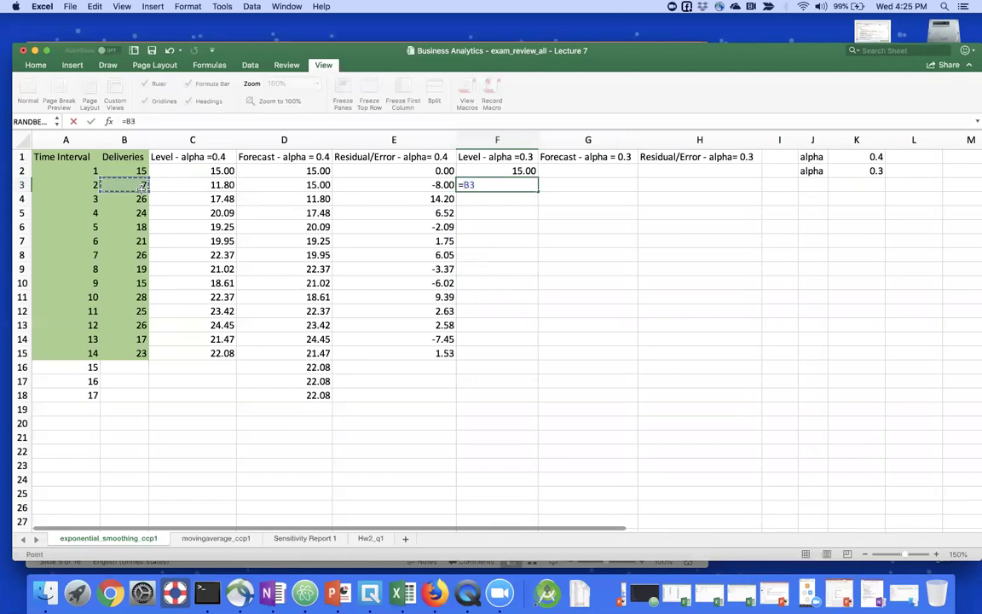
type("*")
left_click(878, 169)
type("+(1-")
left_click(862, 171)
type(")*")
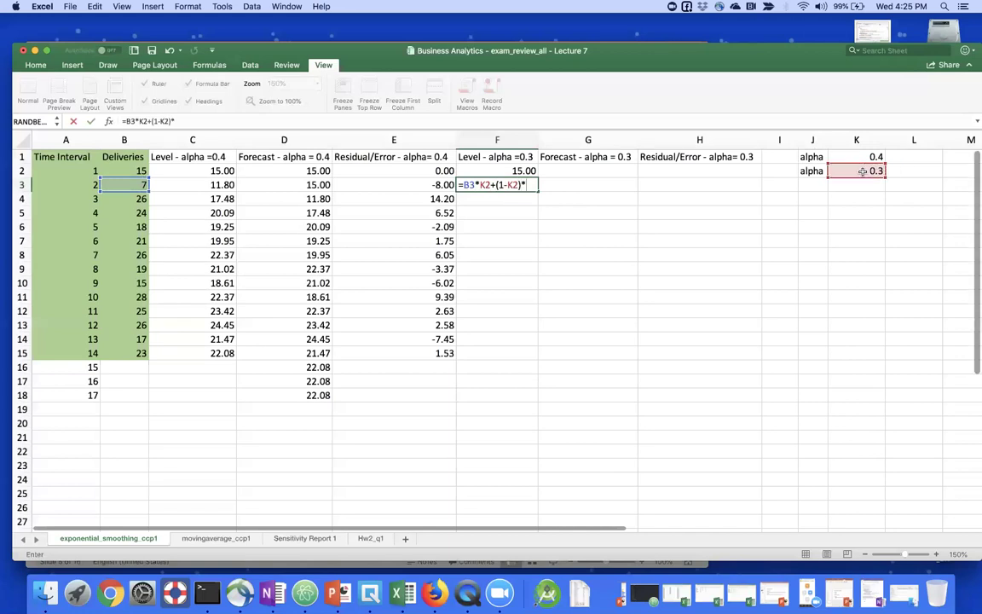
left_click(526, 171)
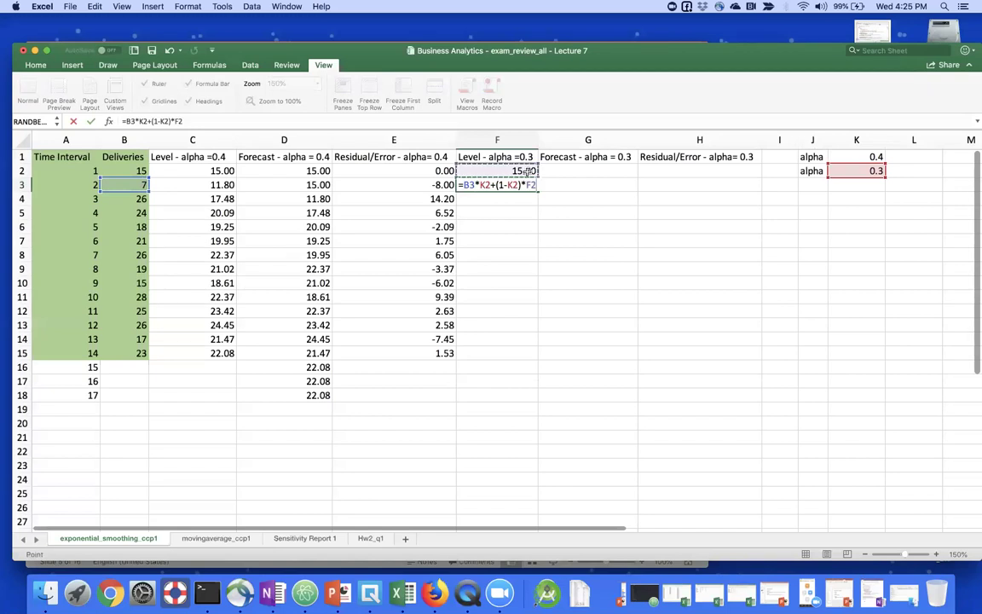
key("Return")
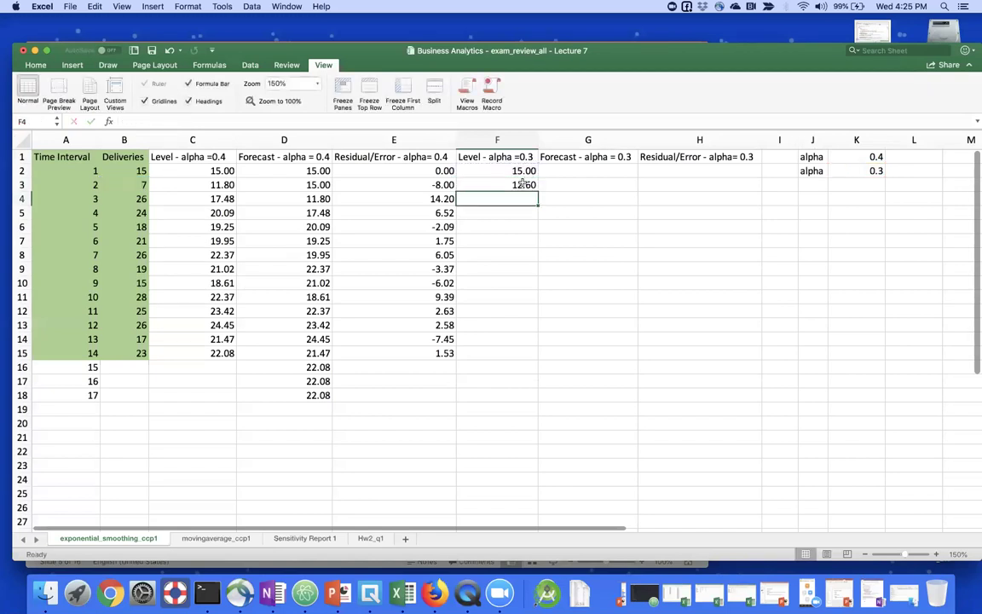
- Make both alpha references in F3 absolute so the formula reads =B3*$K$2+(1-$K$2)*F2
left_click(524, 183)
left_click(149, 126)
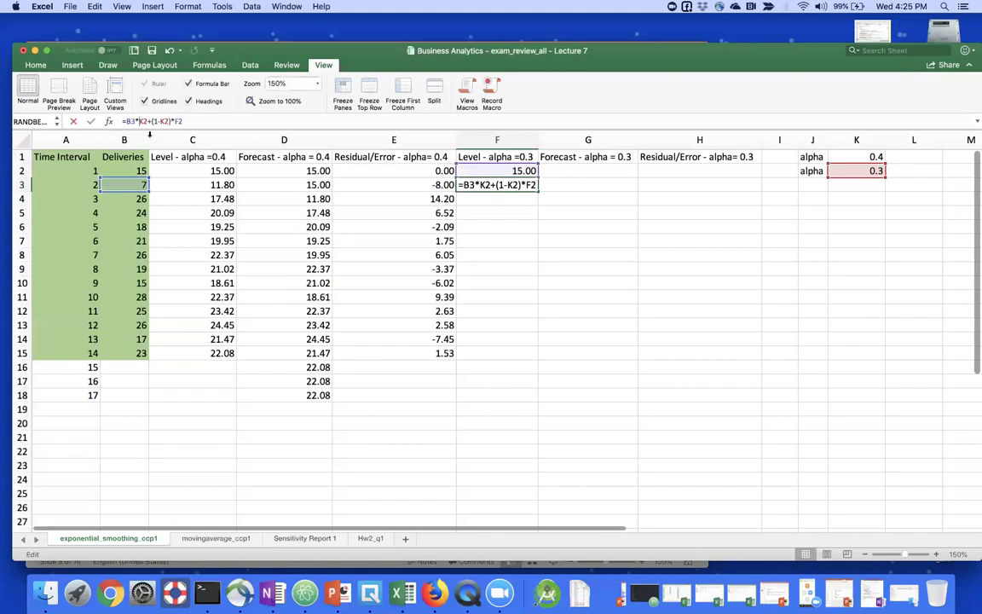
left_click(149, 136)
type("$")
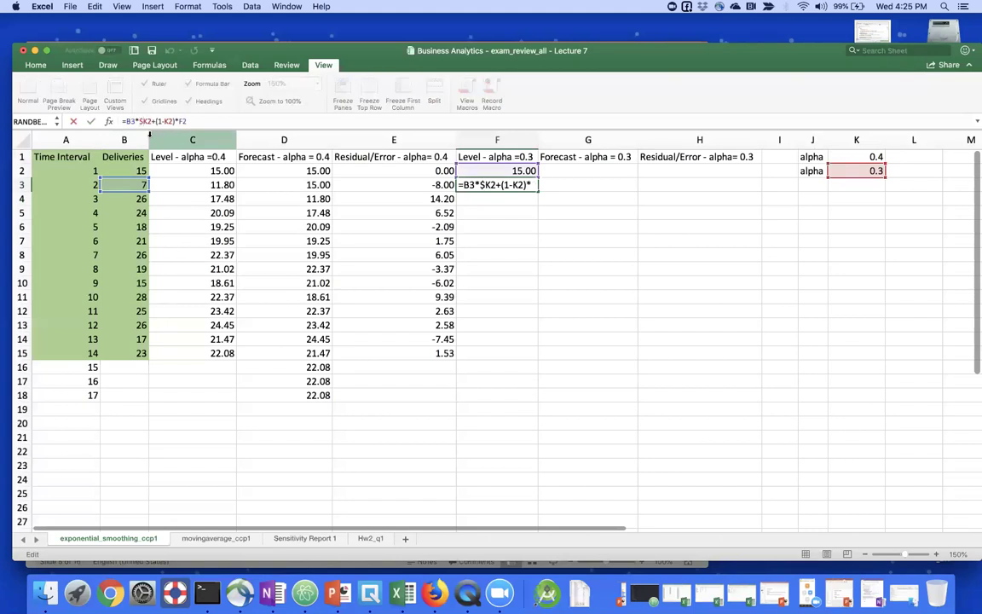
type("$")
type("$")
key("Right")
type("$")
key("Return")
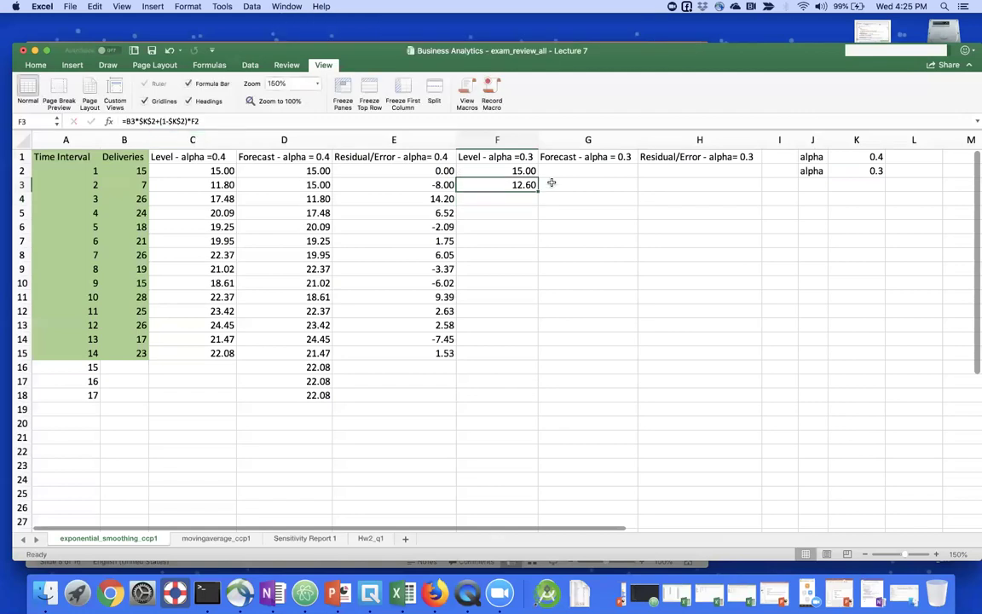
- Fill the F3 Level formula down the column and clear the surplus values in F16:F18
double_click(538, 193)
left_click(521, 368)
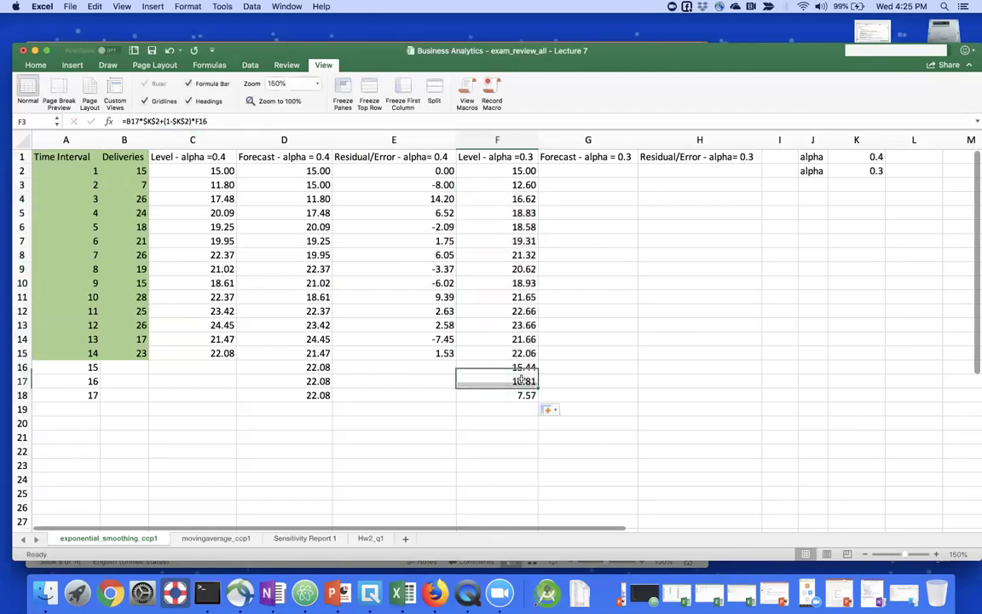
left_click_drag(522, 380, 523, 394)
key("Delete")
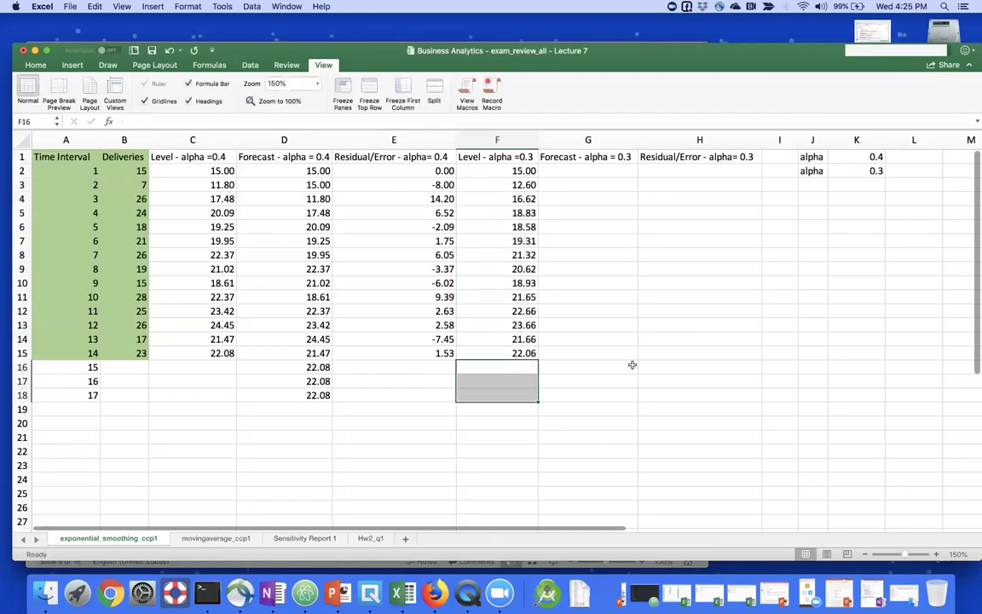
left_click(631, 364)
- Compare the Level formulas and values in column C for alpha 0.4 with those in column F for alpha 0.3
left_click(516, 185)
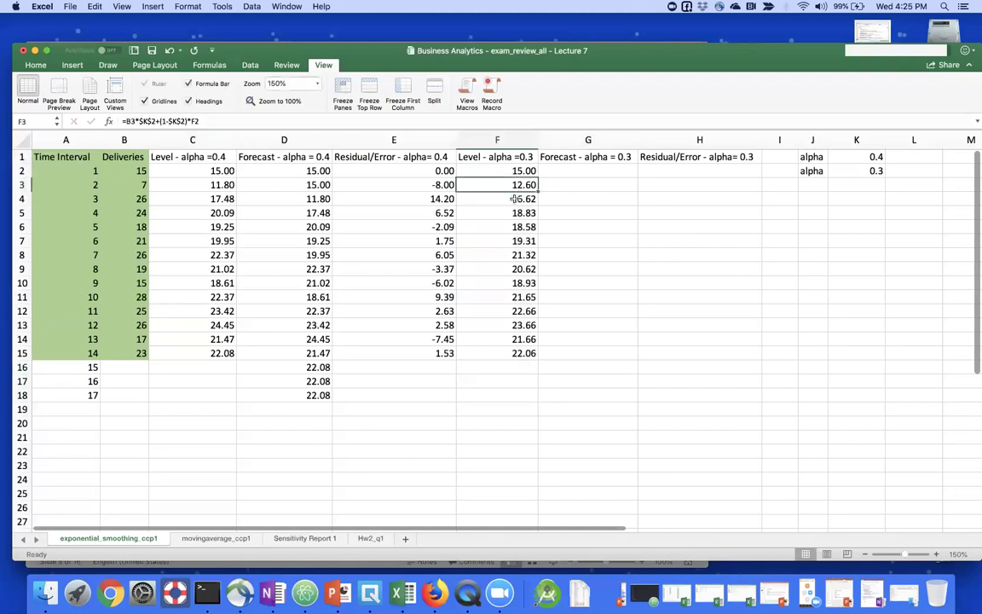
double_click(517, 199)
key("Return")
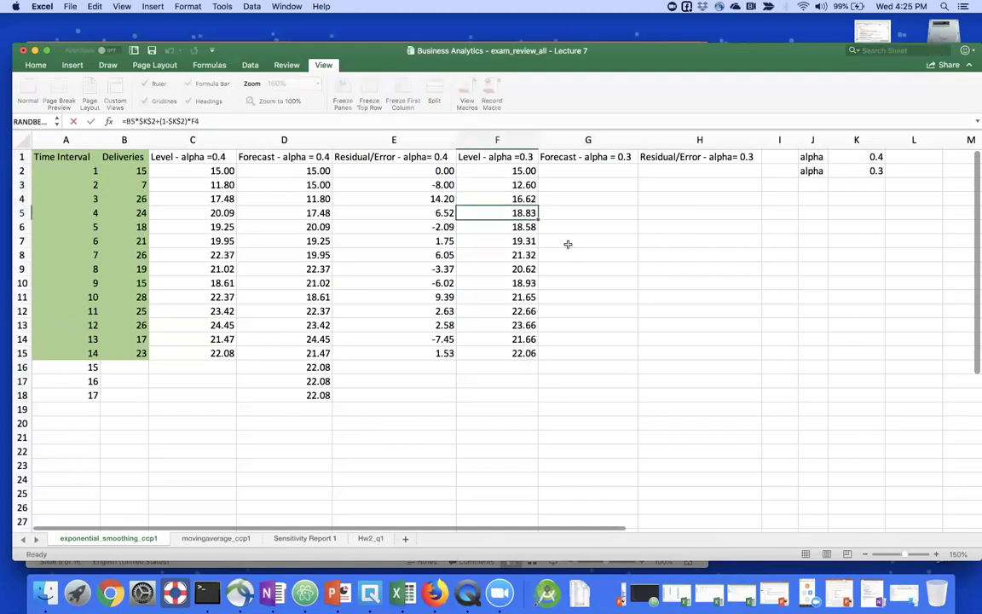
left_click(227, 172)
left_click(503, 171)
left_click(226, 185)
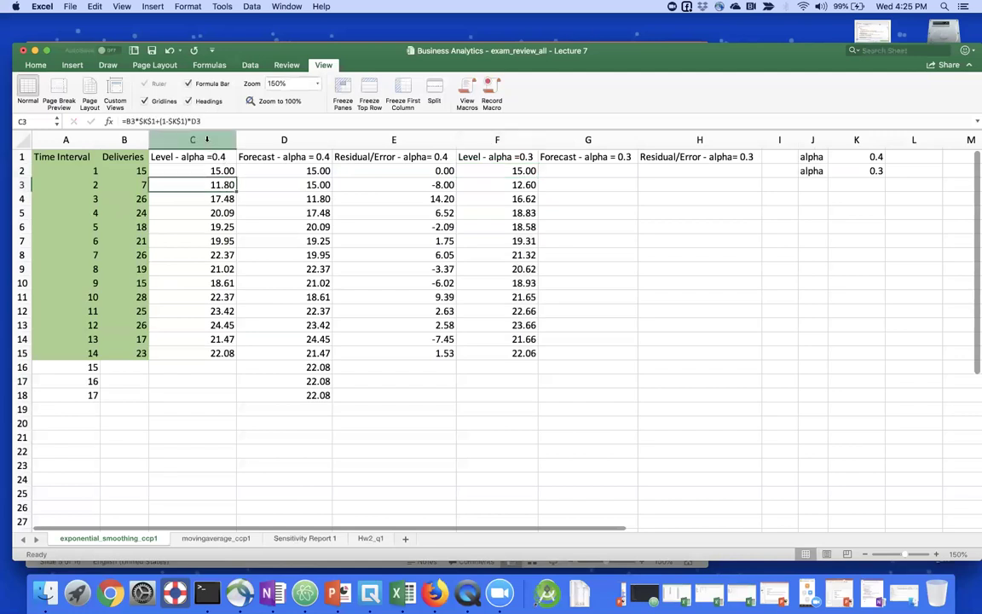
left_click(192, 140)
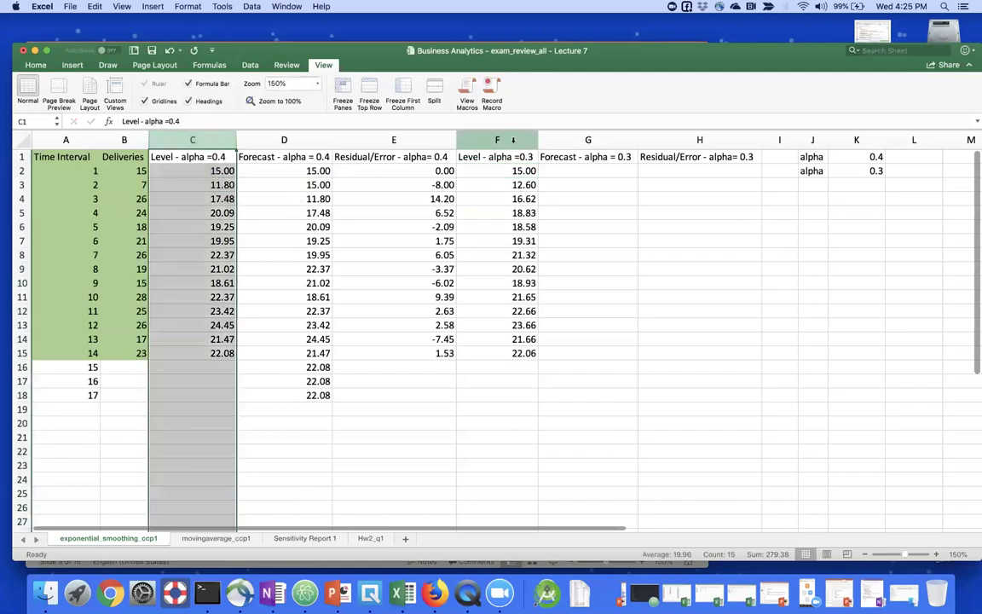
left_click(497, 140)
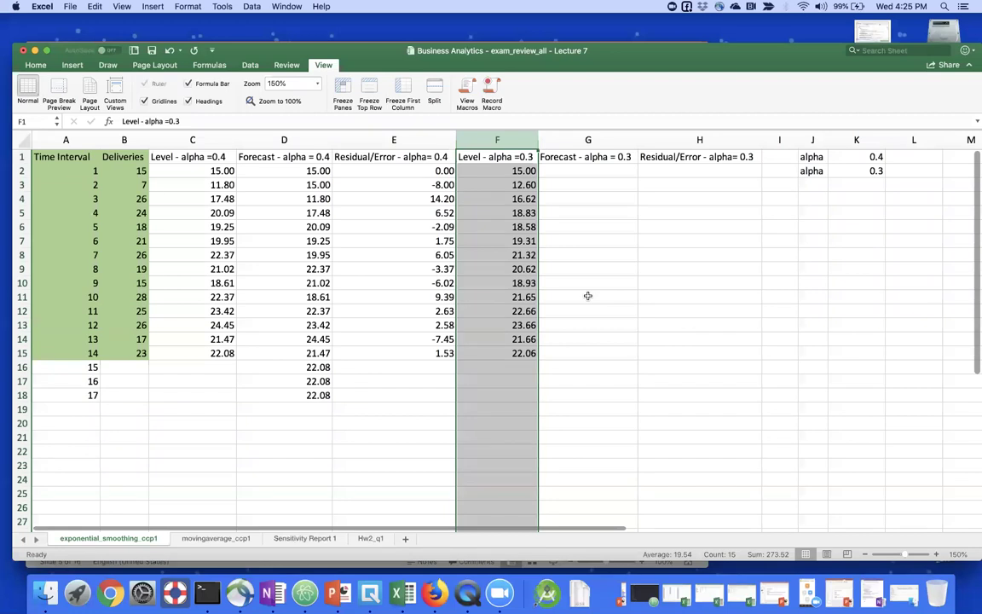
- Enter =F2 in both G2 and G3 as the first two forecasts for alpha 0.3
left_click(564, 174)
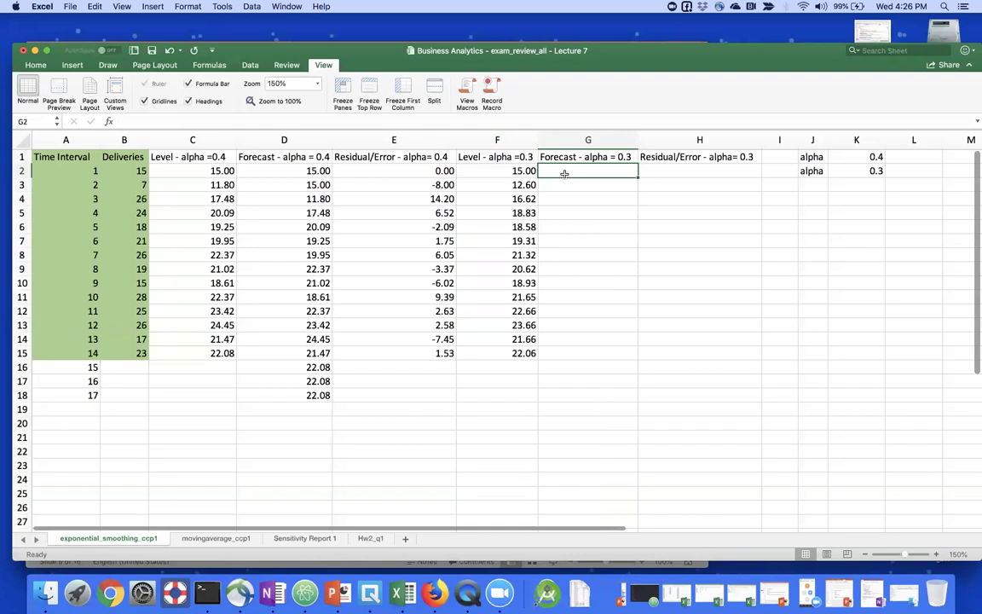
type("=F2")
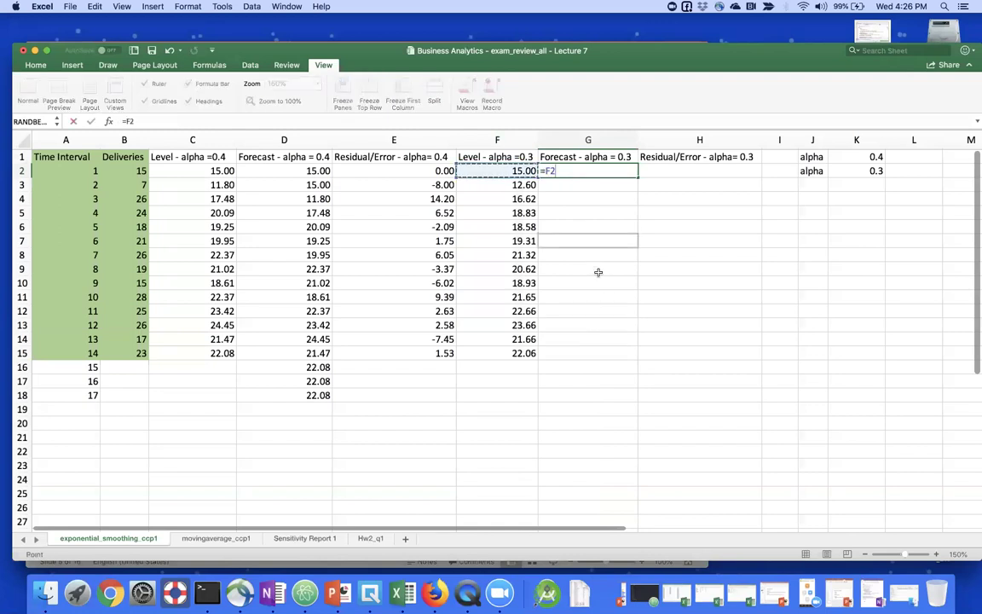
key("Return")
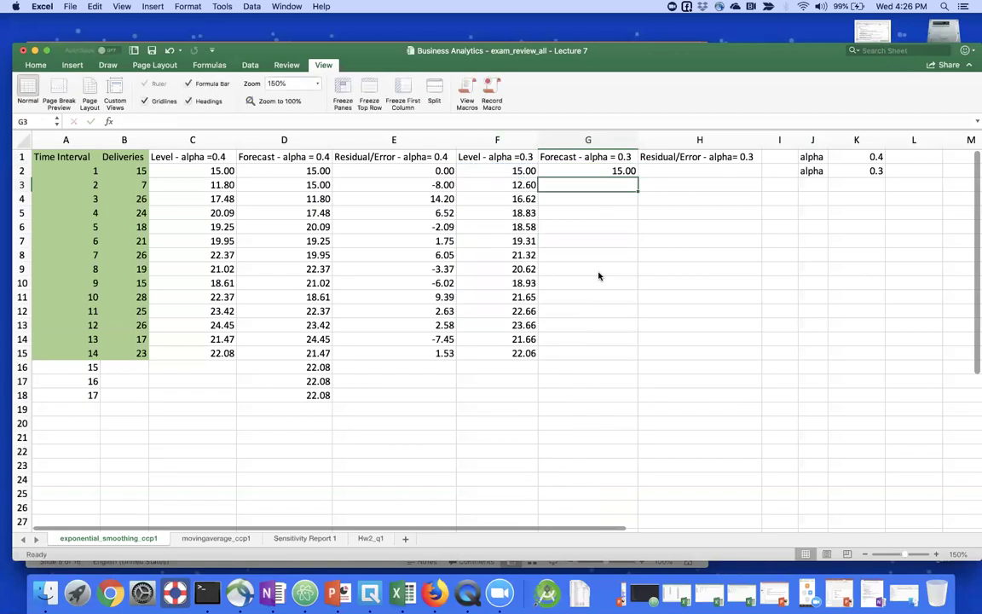
type("=")
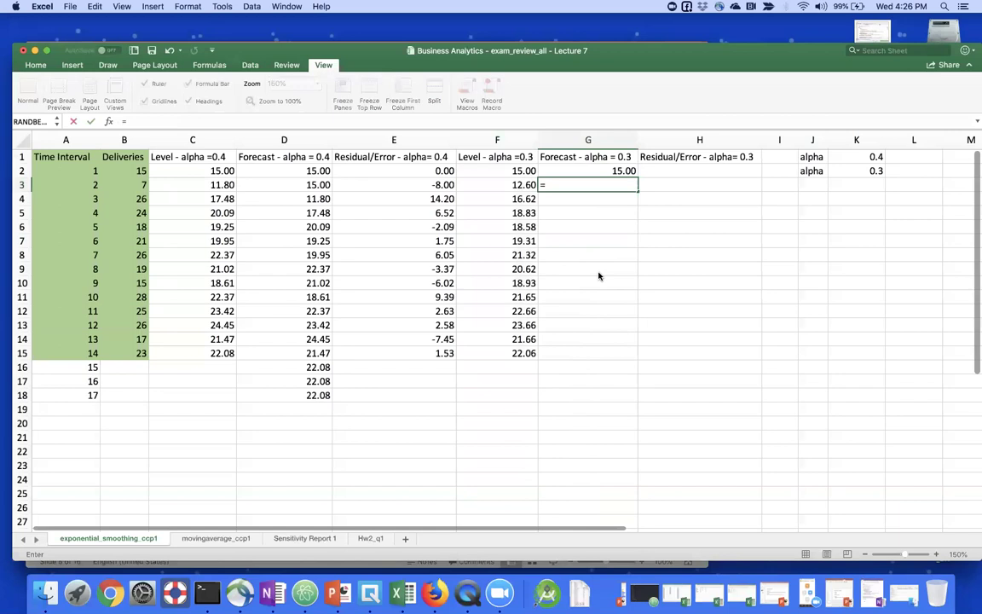
key("Left")
key("Up")
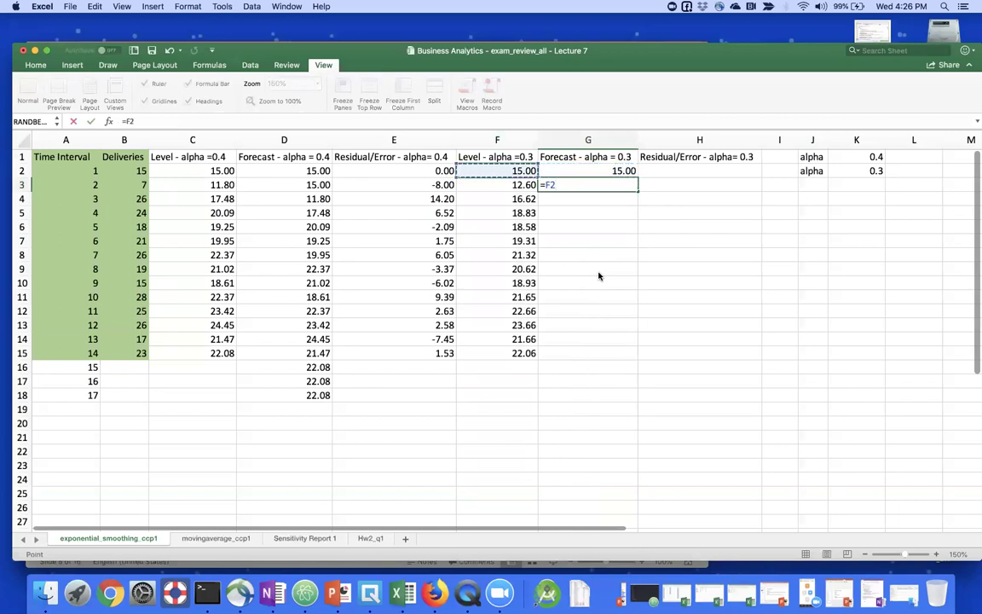
key("Return")
- Enter =F3 in G4 so the forecast takes the previous interval's level
type("=")
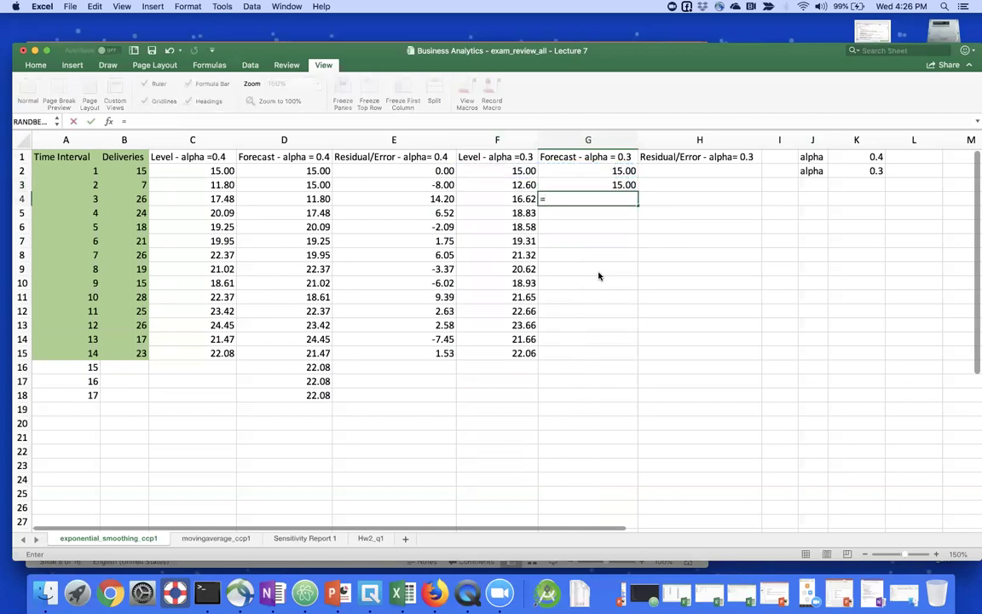
key("Left")
key("Up")
key("Return")
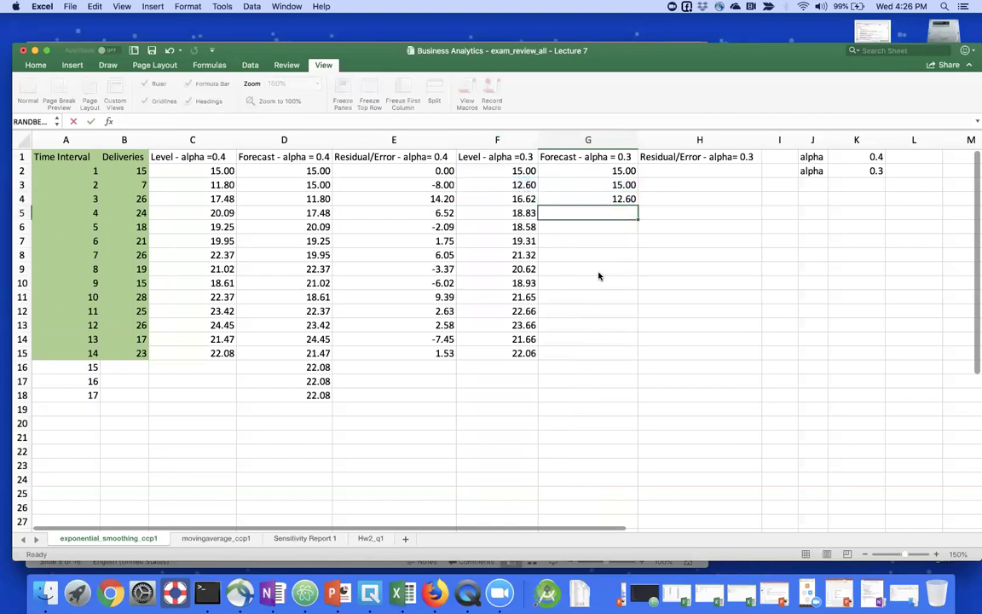
- Fill the G4 forecast formula down through time interval 15 in G16, leaving G17:G18 empty
key("Up")
left_click_drag(636, 205, 617, 393)
left_click(690, 338)
key("Delete")
left_click(684, 354)
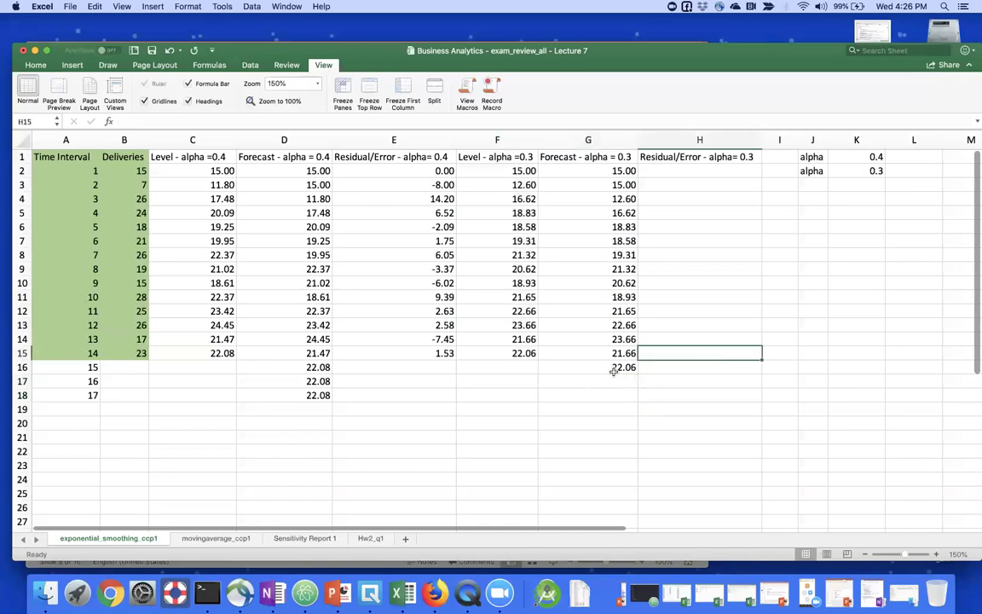
left_click(78, 368)
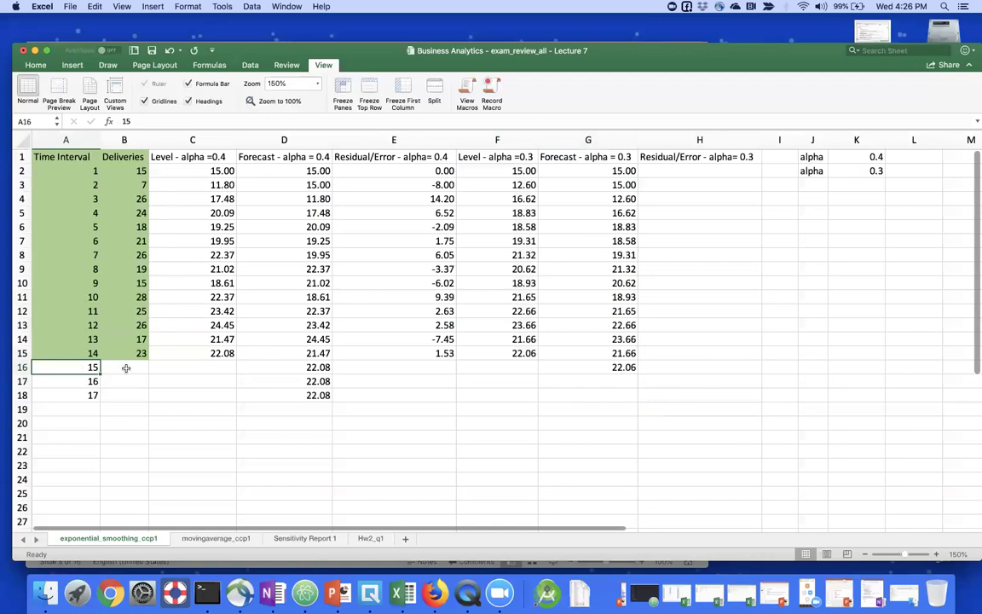
left_click(600, 367)
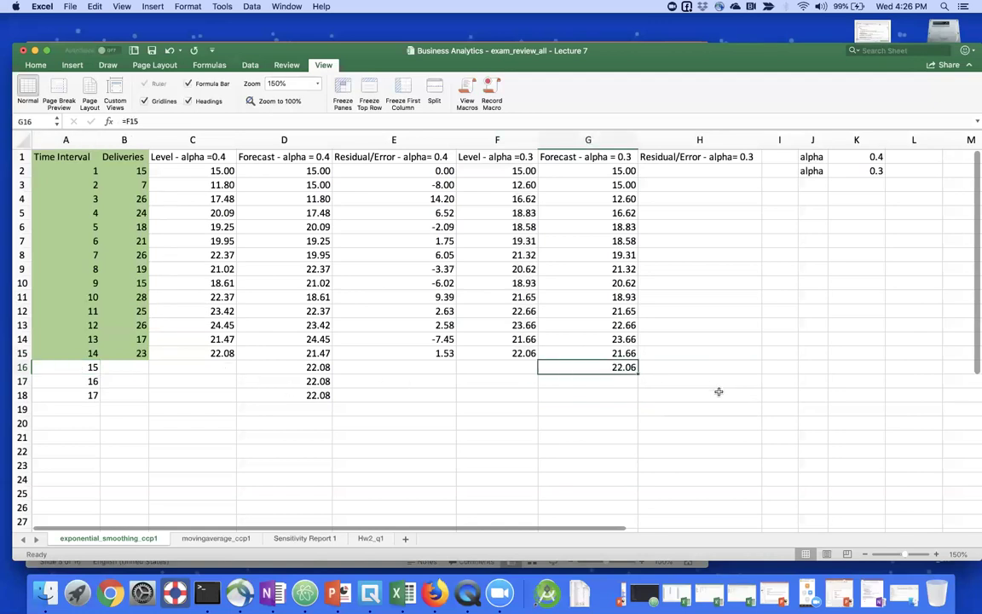
- Enter the residual formula =B2-G2 in H2 and fill it down to H18
left_click(667, 171)
type("=")
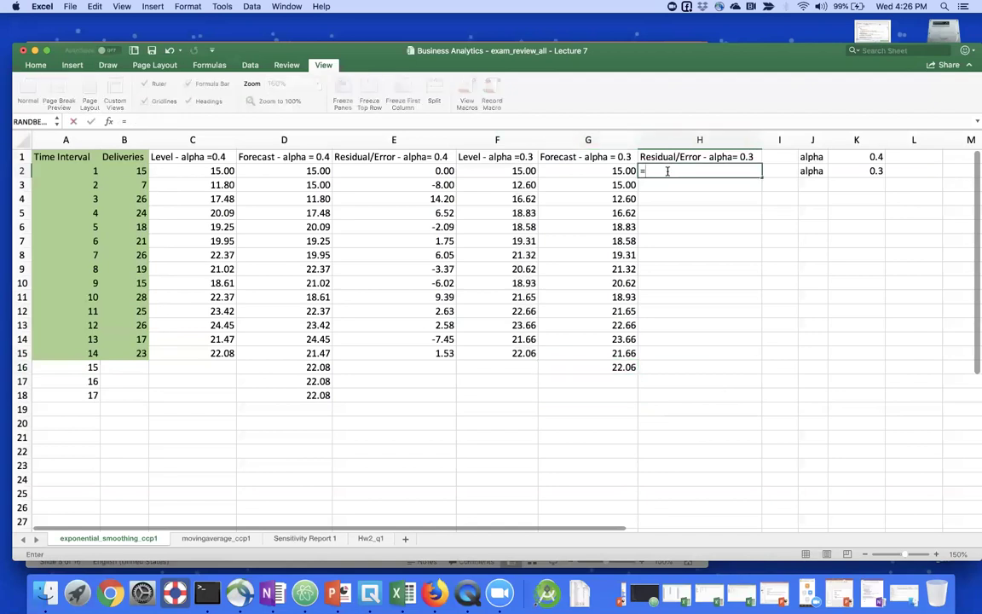
left_click(106, 171)
type("-")
left_click(606, 171)
key("Return")
left_click(724, 171)
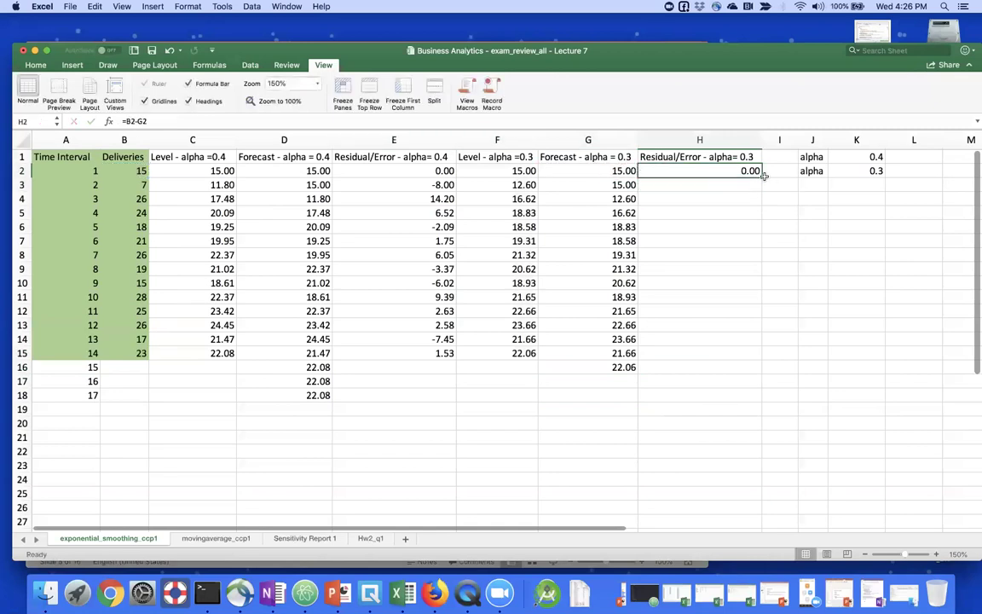
left_click_drag(758, 173, 731, 399)
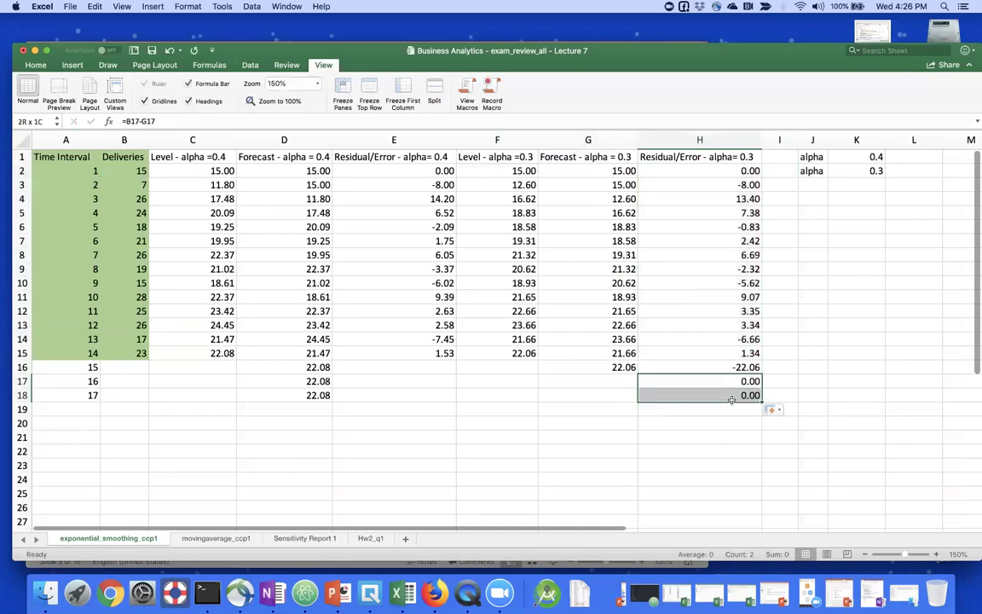
- Clear the residuals in H17:H18 and H16, and undo both deletions
key("Delete")
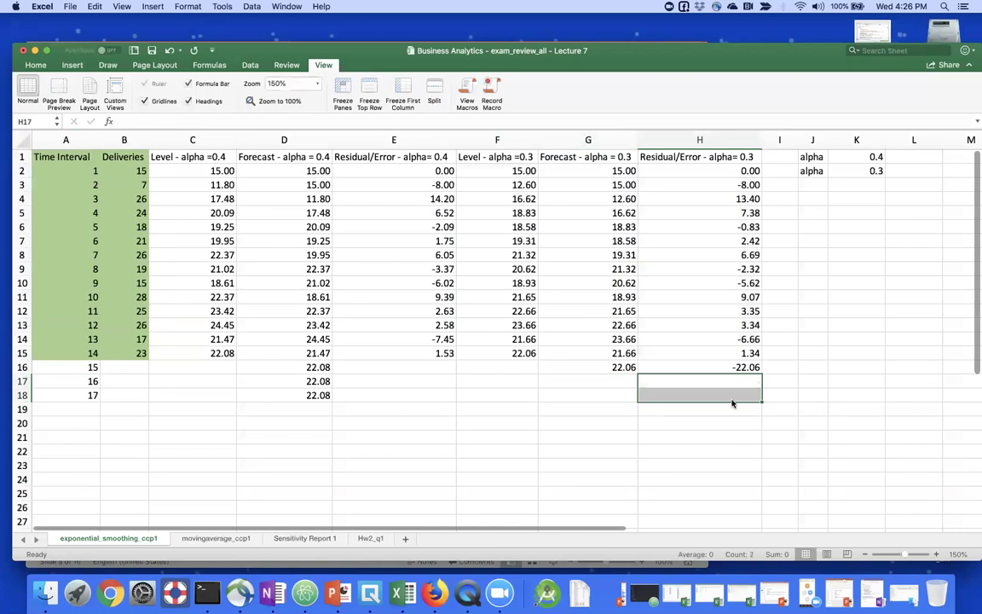
key("Up")
key("Delete")
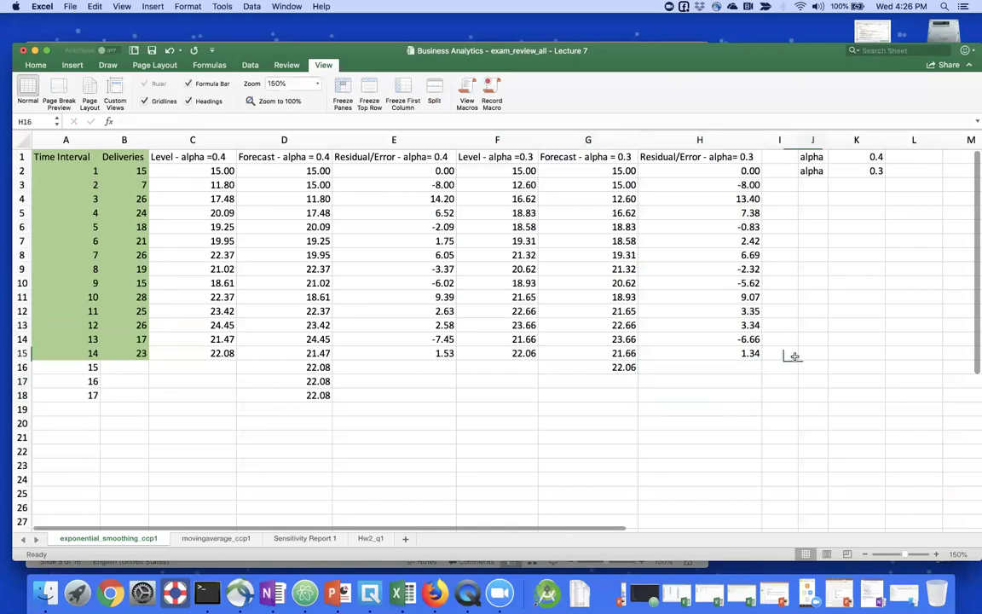
key("super+z")
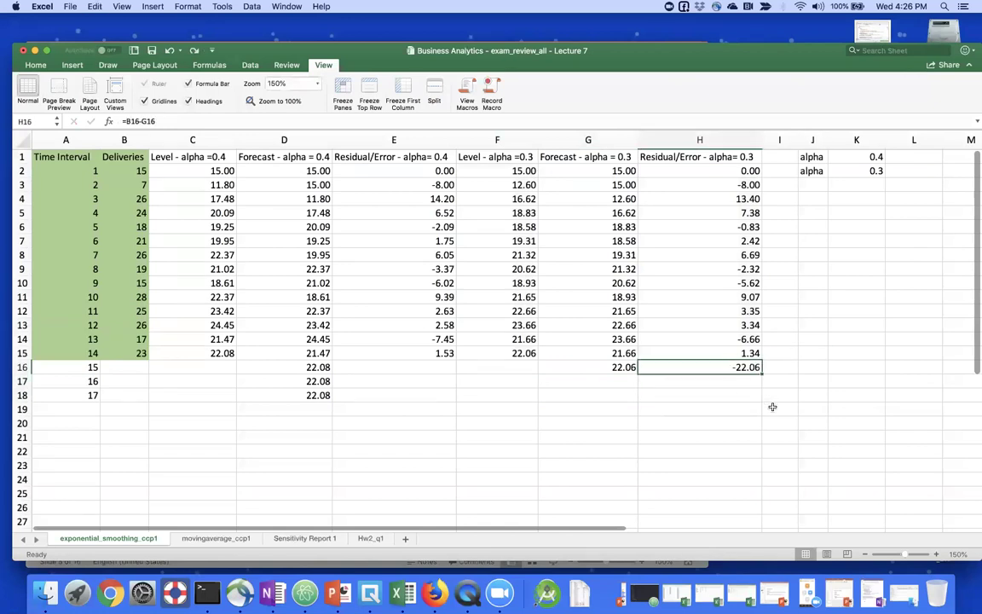
key("super+z")
- Clear the alpha 0.3 residuals in H16:H18, where no actual deliveries exist
left_click_drag(725, 367, 738, 395)
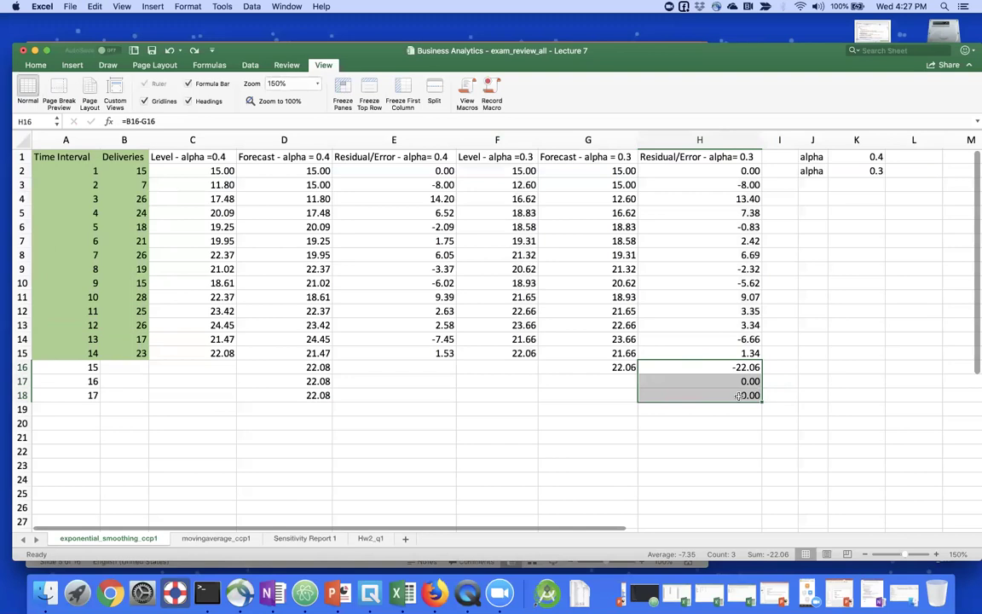
key("Delete")
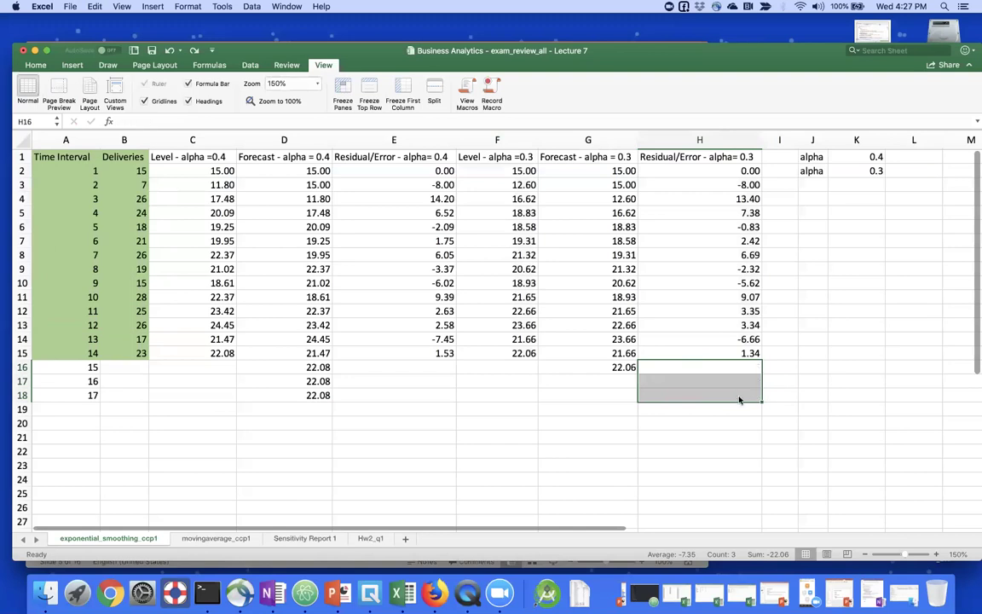
key("Up")
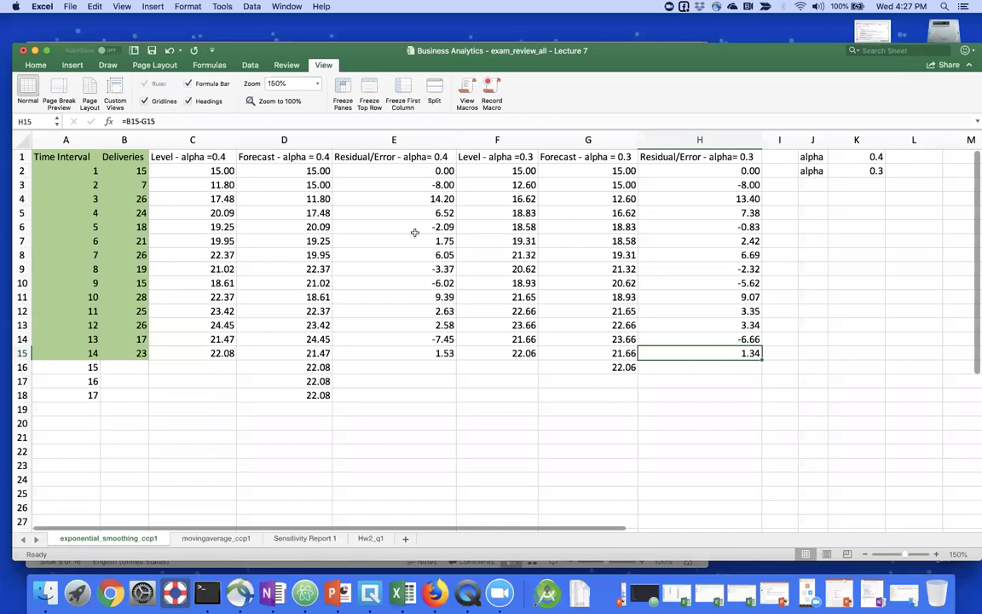
- Compare the alpha 0.4 residuals in column E with the alpha 0.3 residuals in column H
left_click(392, 140)
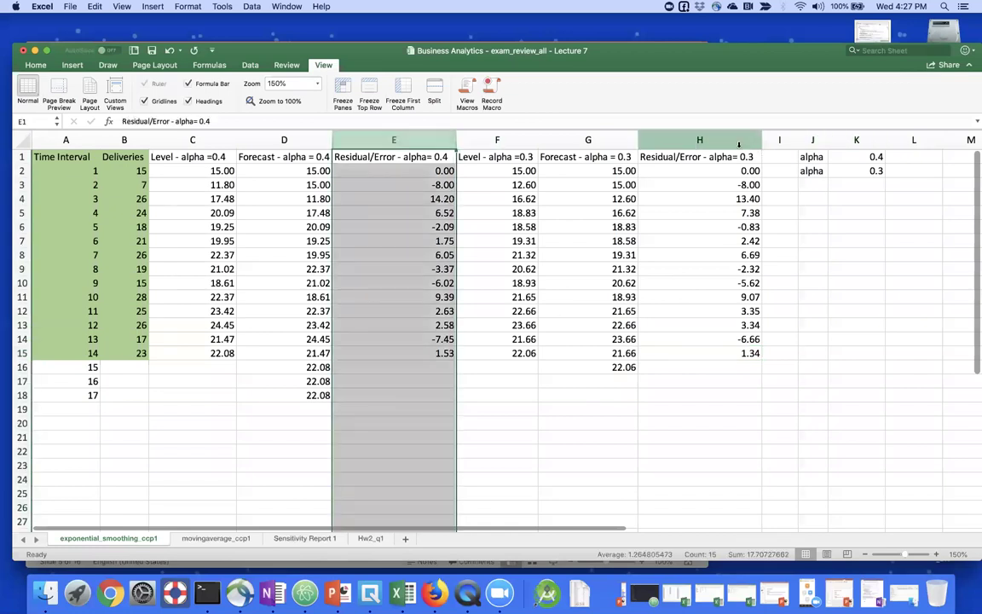
left_click(732, 139)
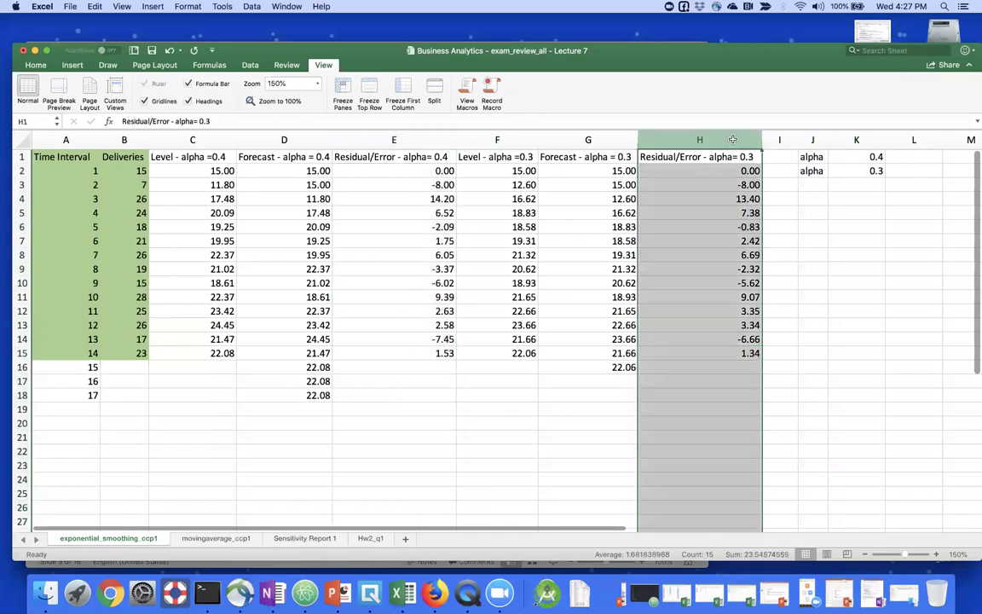
left_click(713, 323)
left_click_drag(391, 156, 425, 354)
left_click_drag(718, 169, 716, 356)
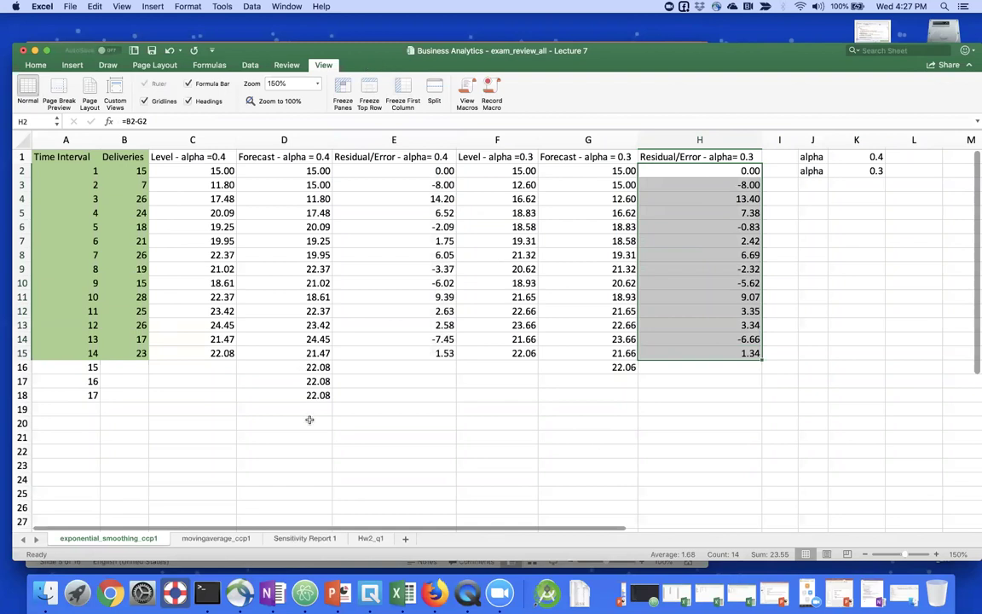
- Switch to the Exam_review - Lecture 7 presentation in PowerPoint and show the 12-2e Measures of Accuracy slide
right_click(337, 591)
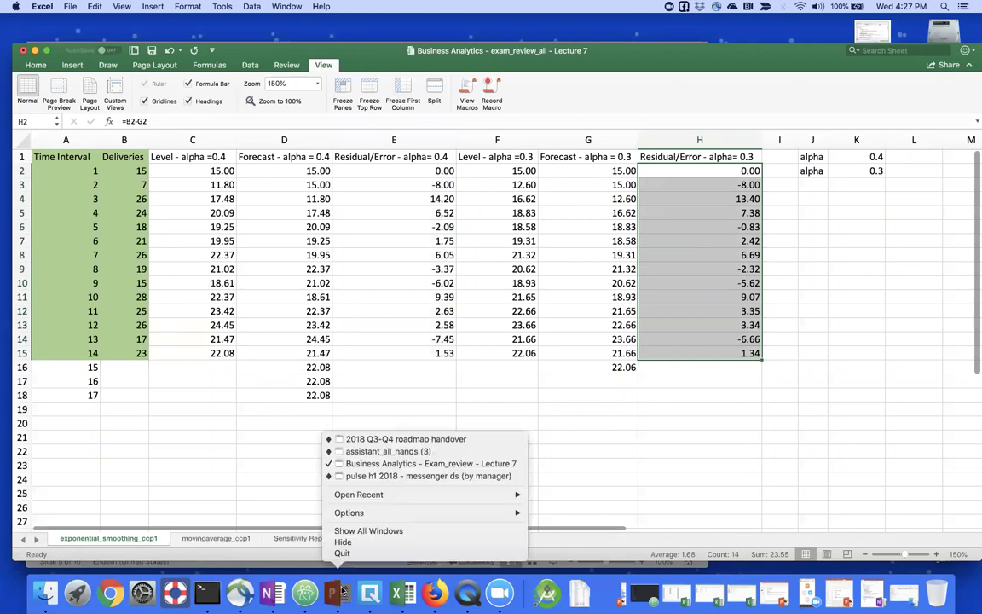
left_click(383, 464)
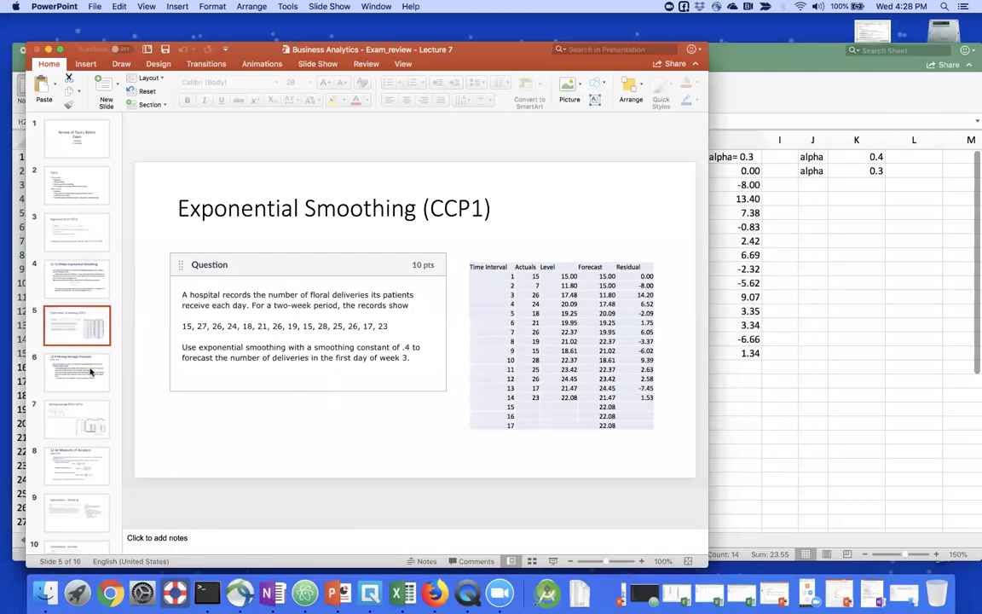
left_click(87, 465)
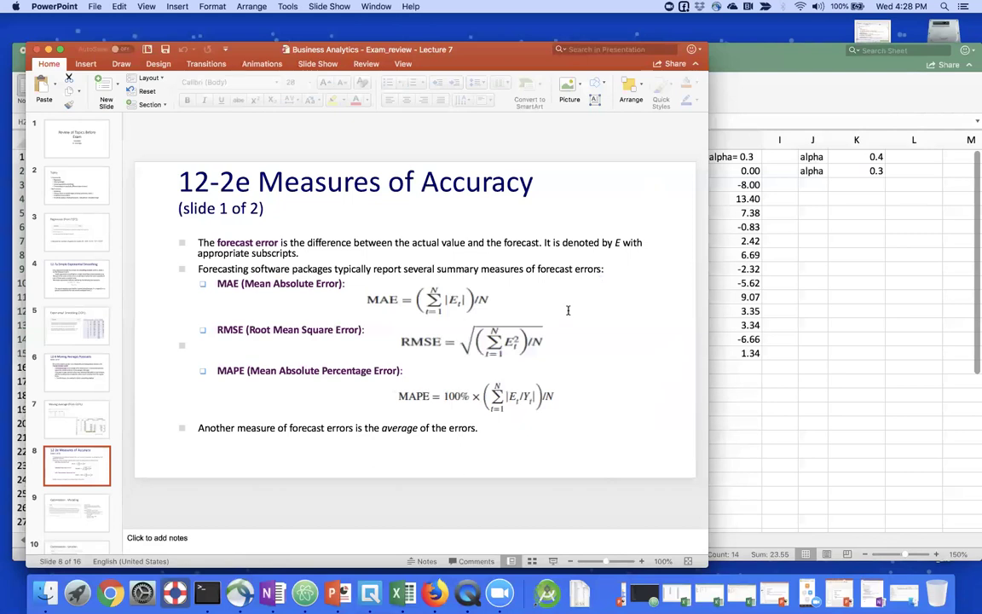
- Return to the Excel worksheet and enter the label "Mean absolute error" in C20
left_click(770, 363)
left_click(497, 423)
left_click(281, 381)
left_click(206, 423)
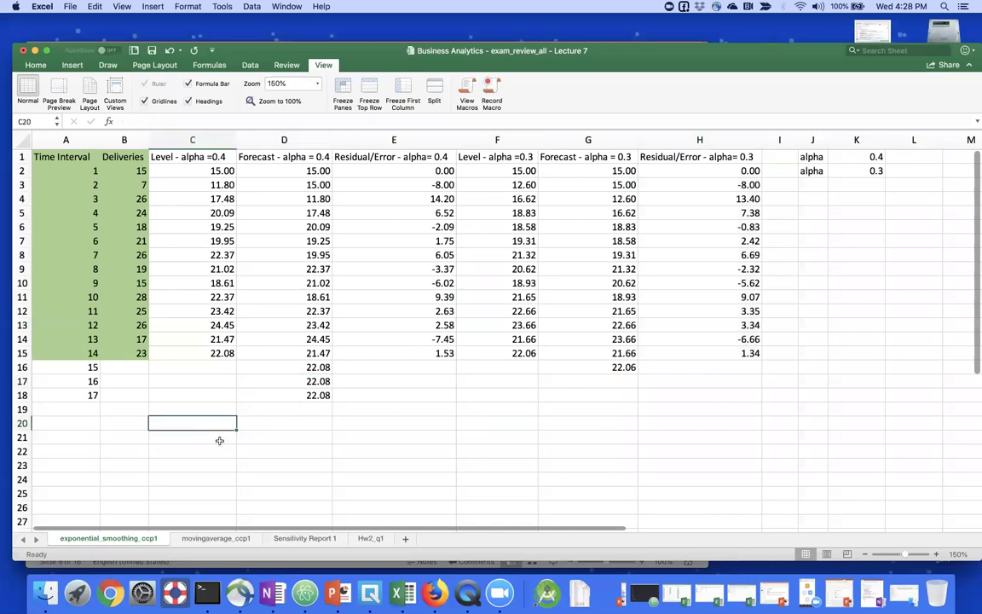
type("Mean")
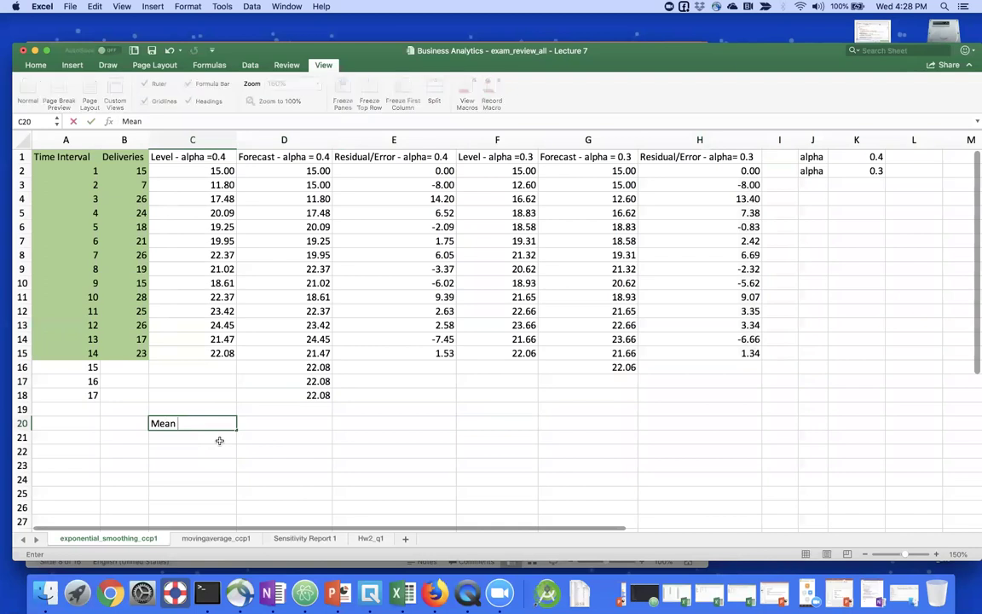
type(" absolute erro")
key("Return")
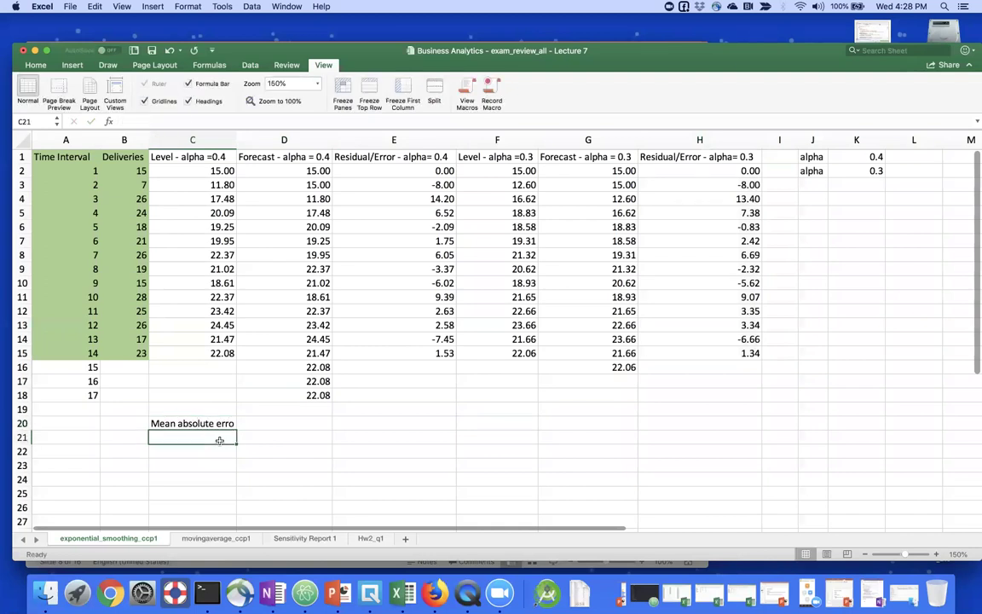
key("Up")
left_click(199, 121)
type("r")
key("Return")
key("Up")
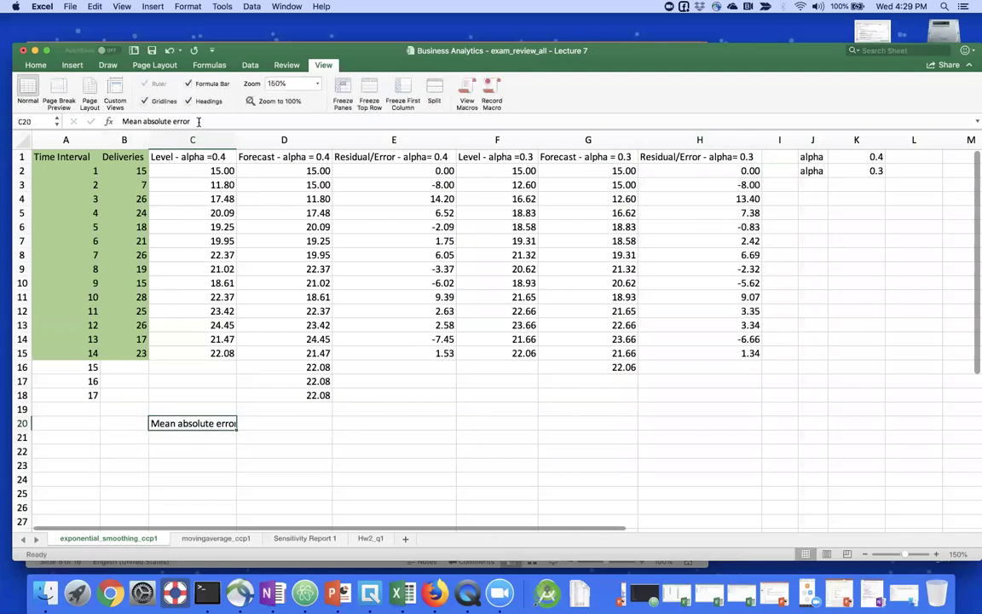
- Move the "Mean absolute error" label from C20 to B20
key("super+x")
key("Left")
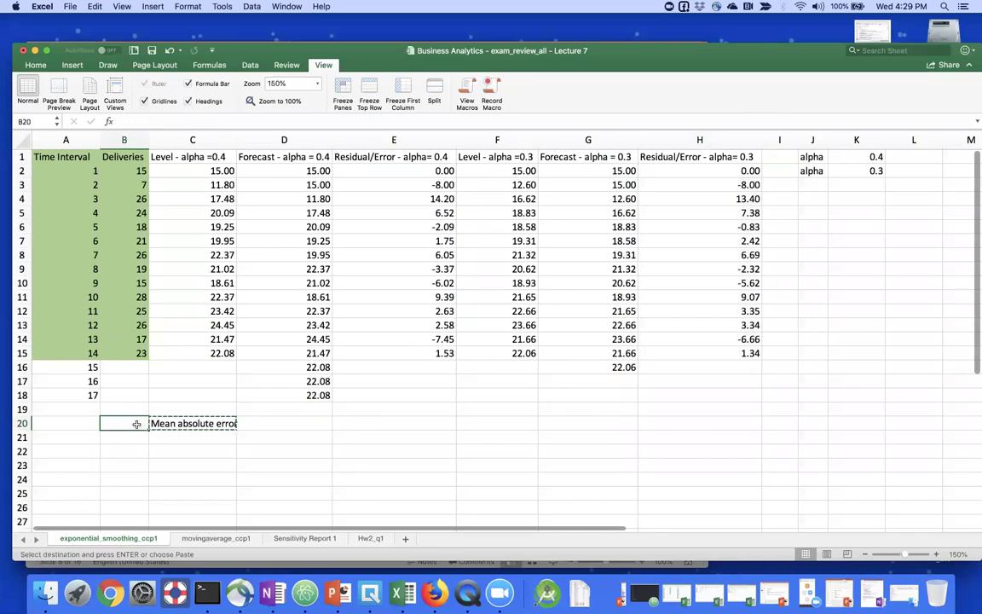
key("Return")
left_click(194, 420)
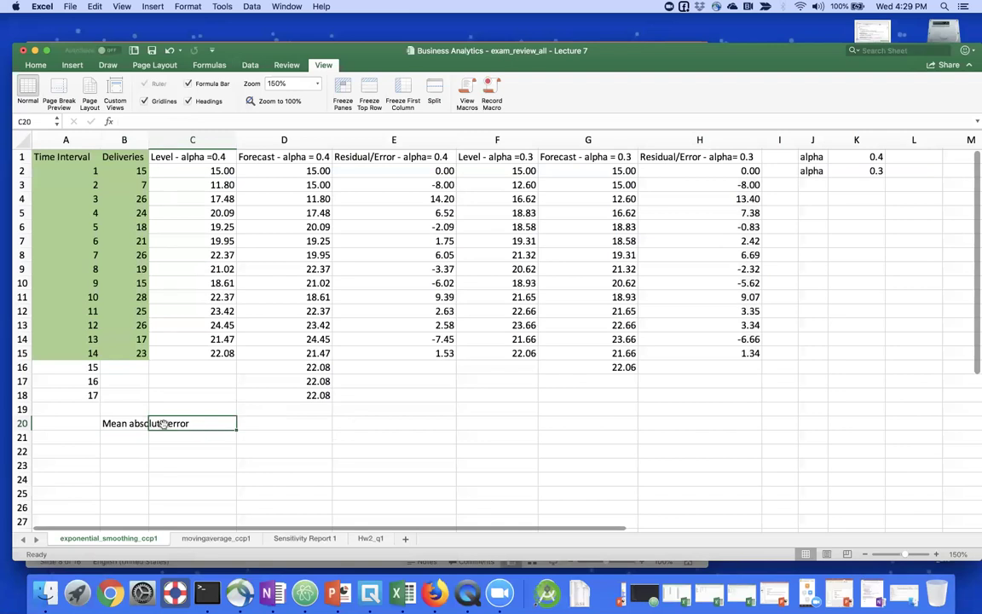
- Try to calculate the alpha 0.4 mean absolute error in E20 with =SUM(ABS(E2:E15))/14
left_click(349, 424)
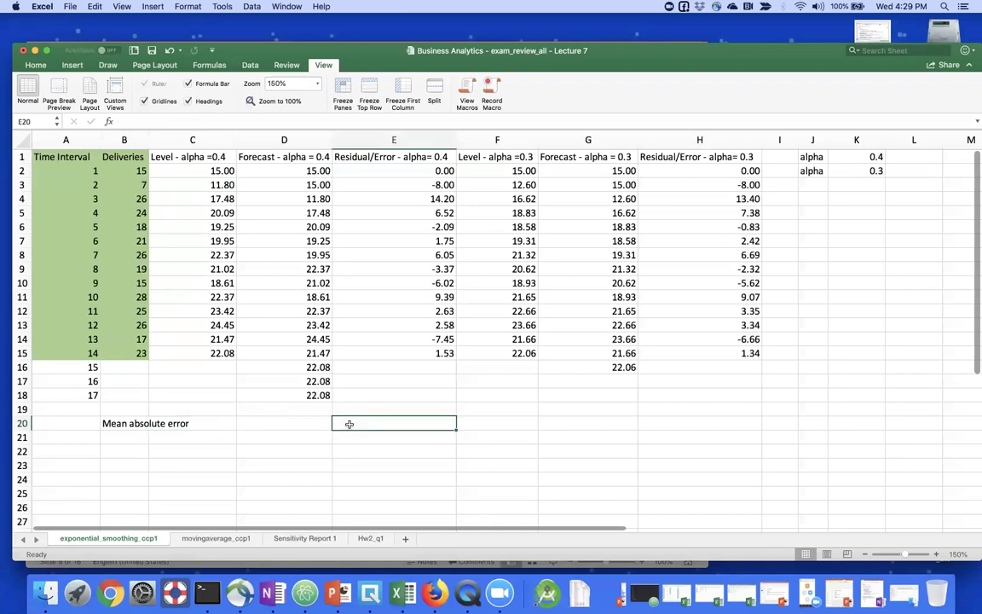
left_click(387, 139)
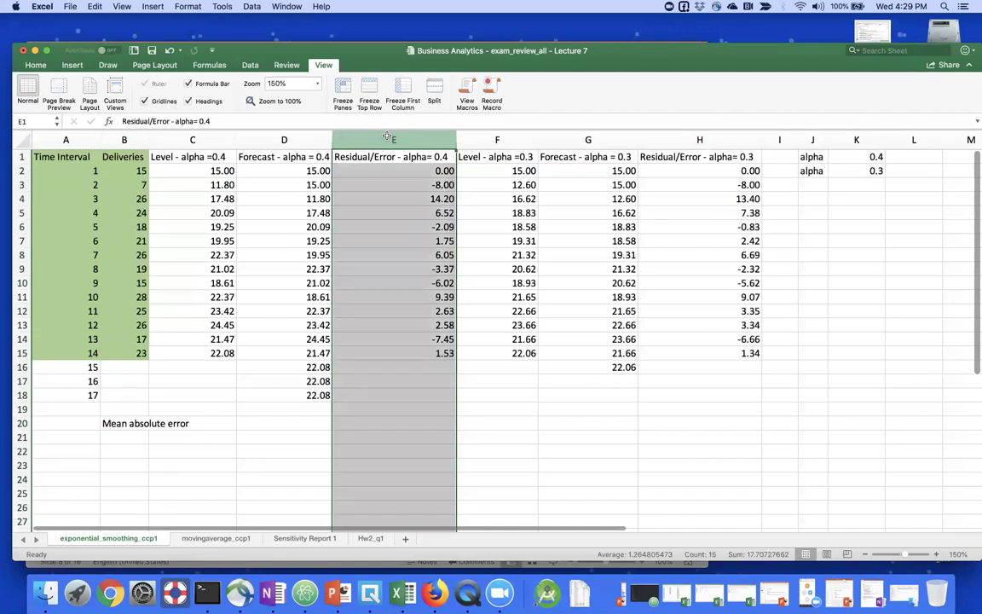
left_click(346, 409)
left_click(346, 417)
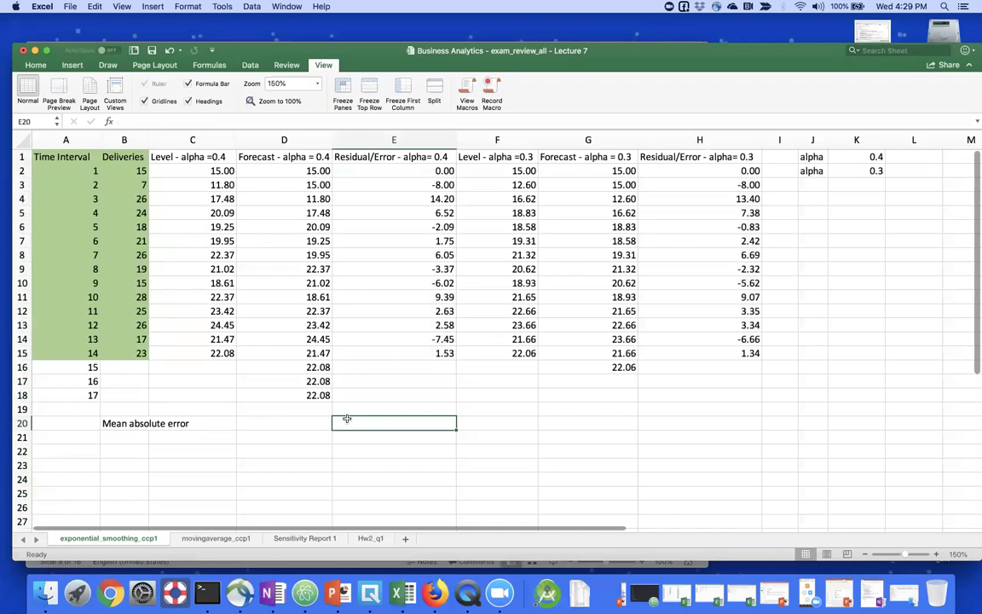
type("=su")
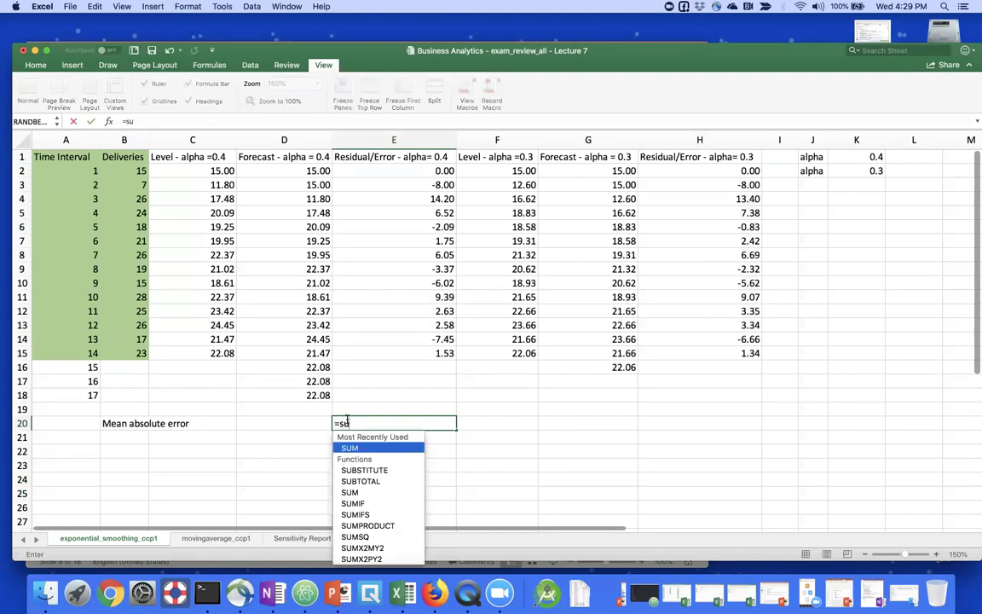
type("m(abs(")
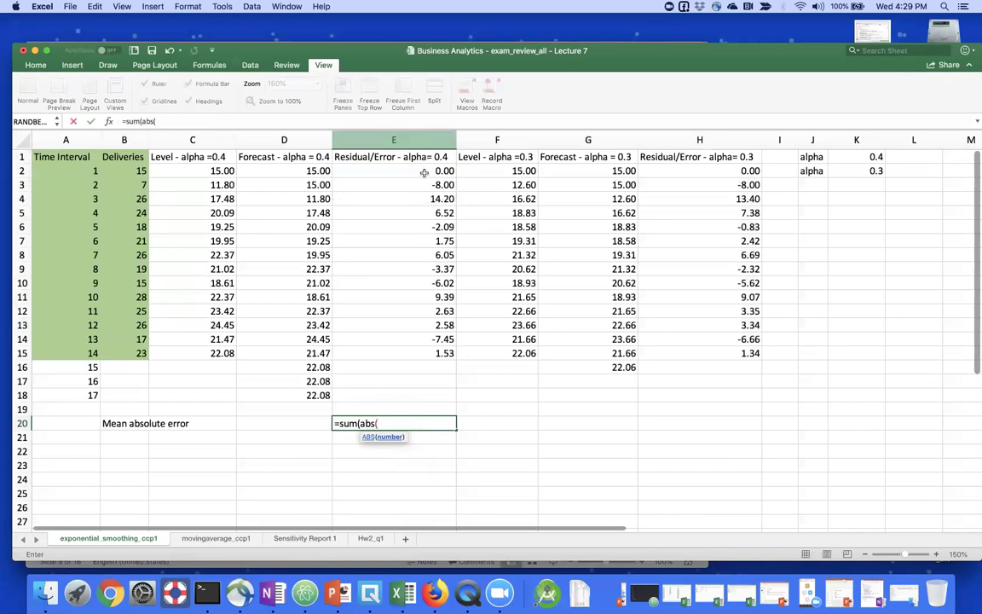
left_click_drag(423, 174, 421, 358)
type("))/14")
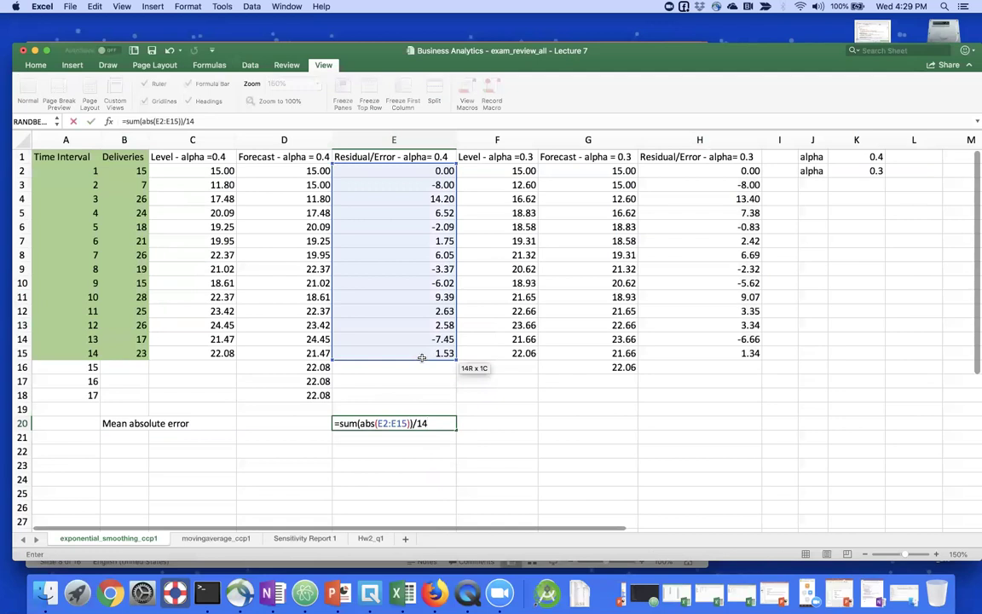
key("Return")
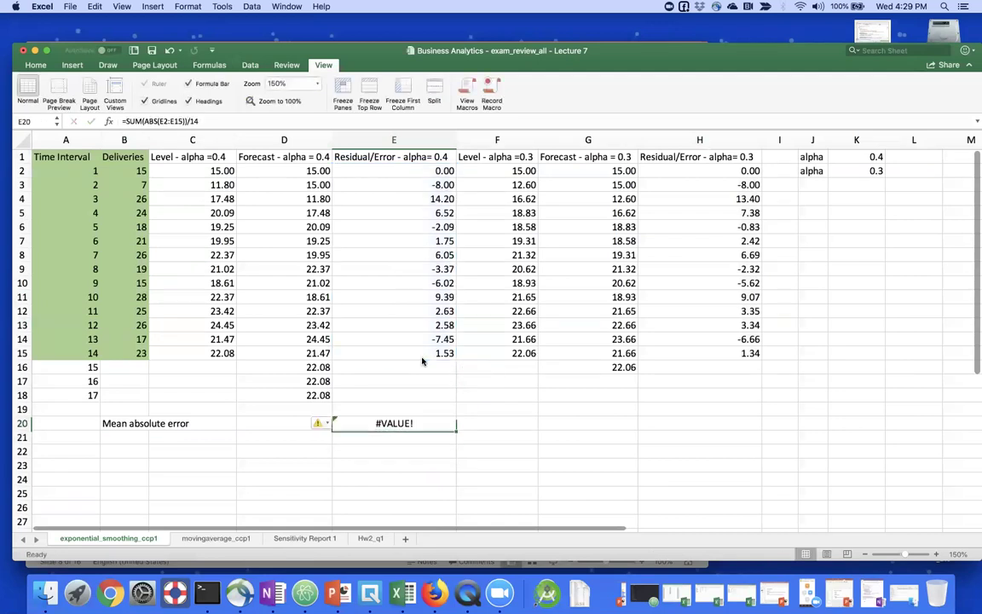
- Delete the mean absolute error formula from E20
left_click(178, 127)
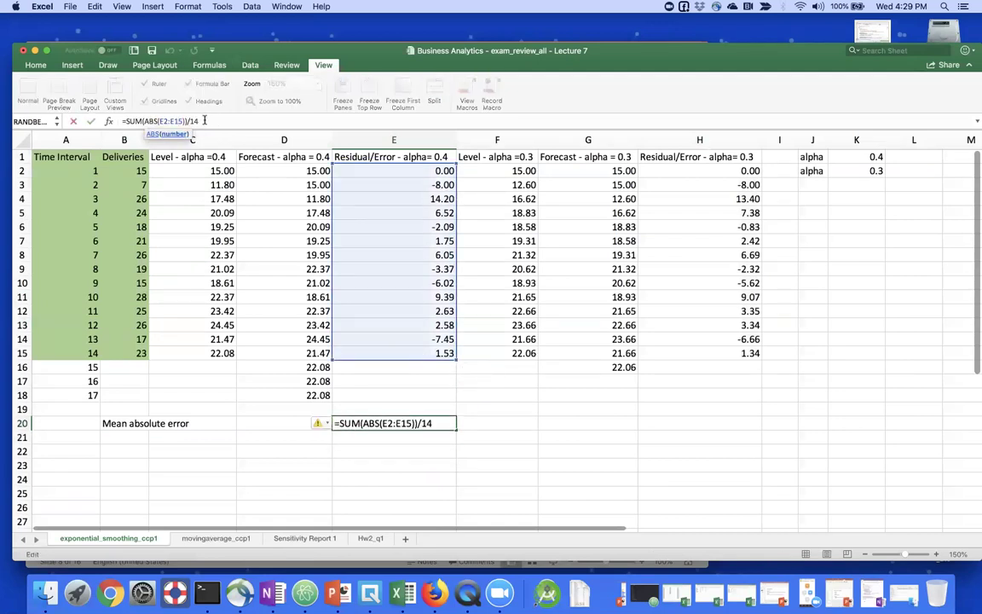
left_click_drag(198, 121, 107, 121)
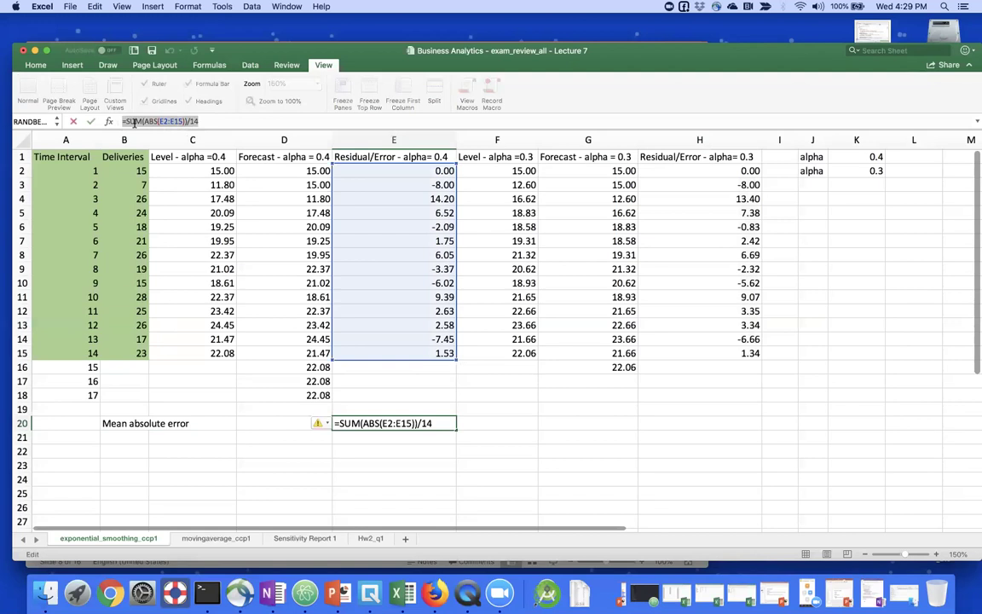
key("BackSpace")
left_click(394, 199)
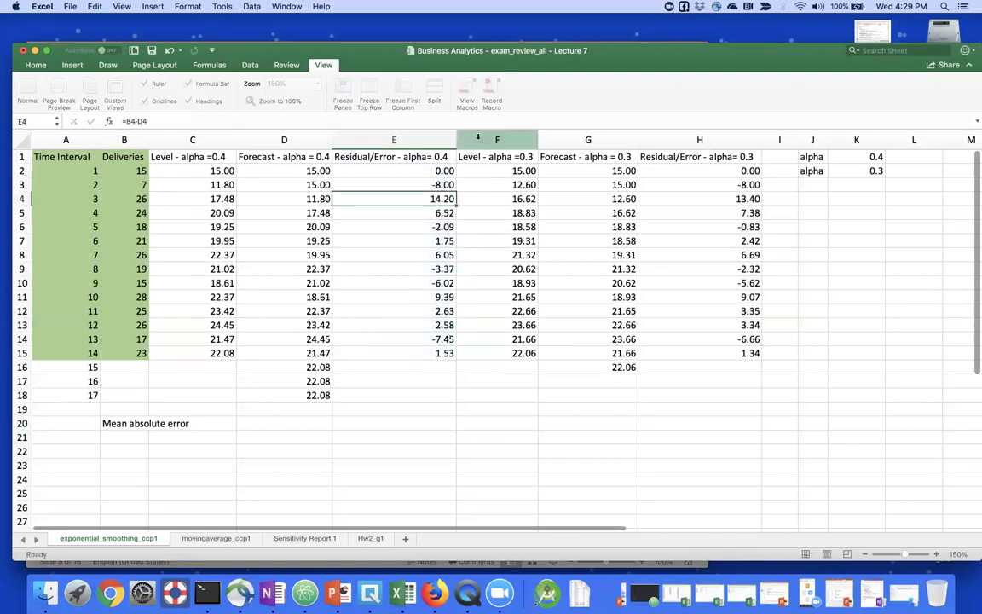
- Insert a column before the alpha 0.3 Level column, head it "abs error" in F1, and narrow it to fit
left_click(479, 141)
right_click(479, 140)
left_click(502, 196)
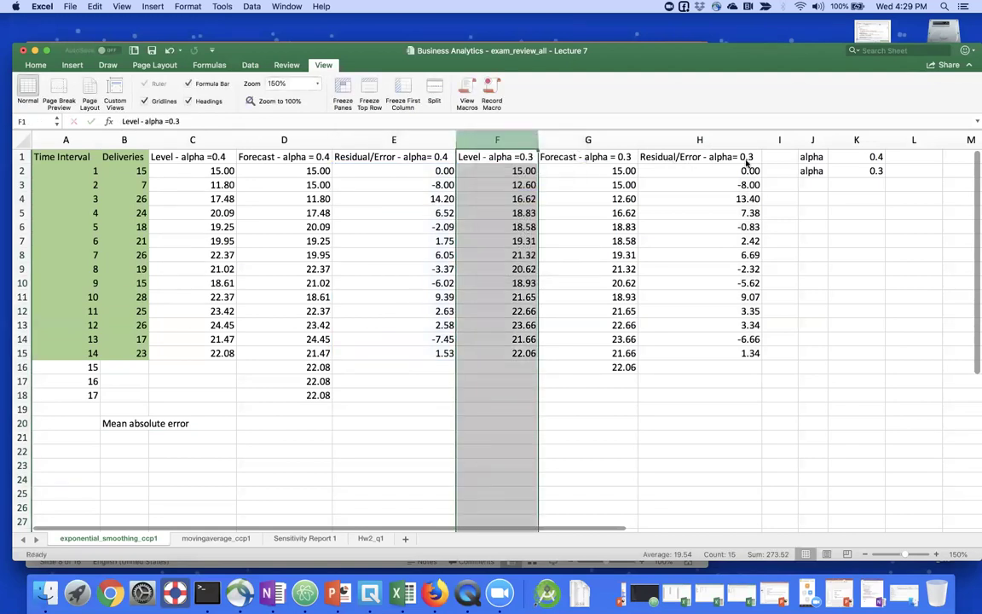
left_click(529, 156)
type("ab")
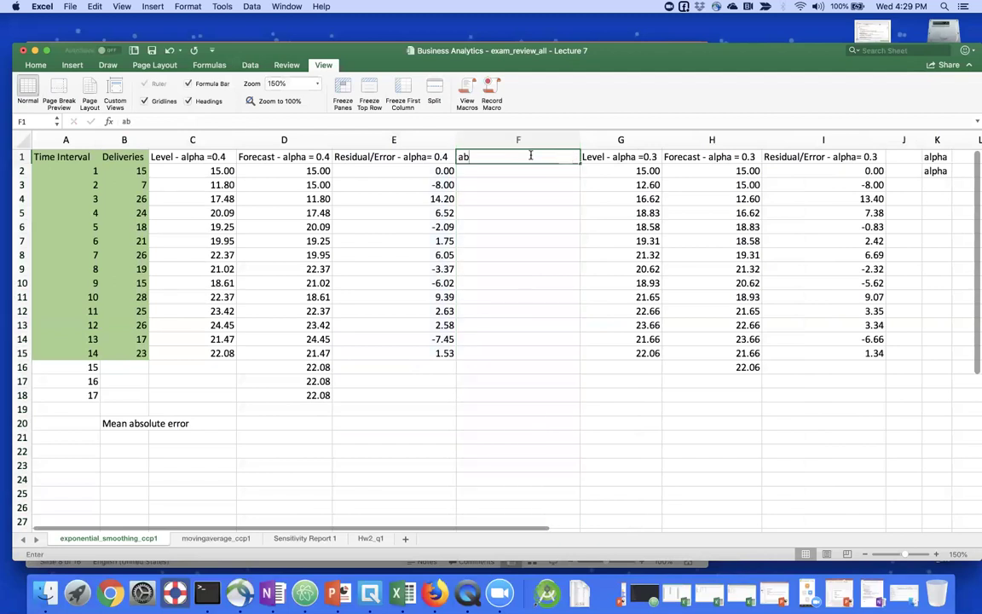
type("s error")
key("Return")
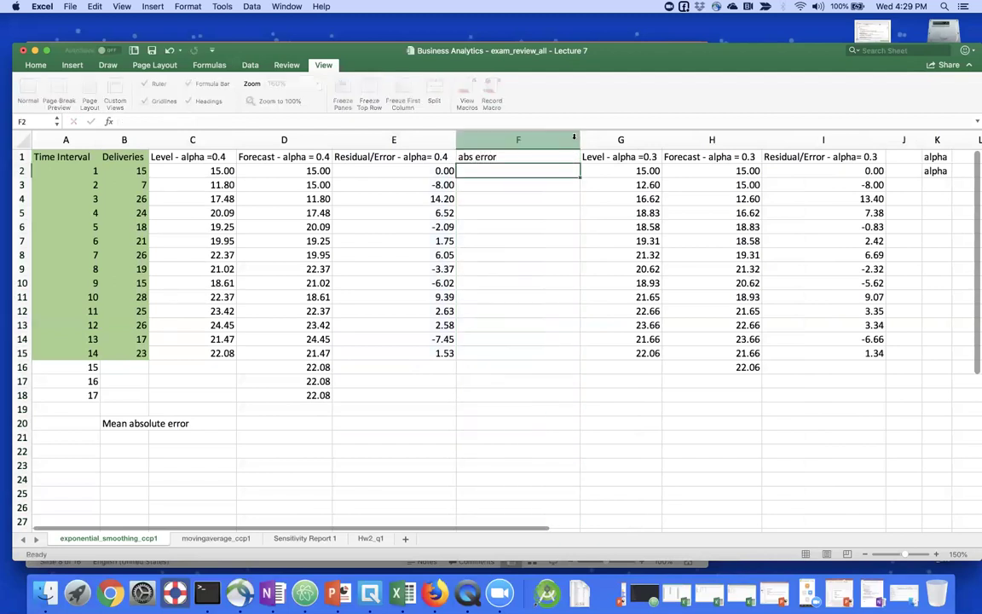
left_click_drag(580, 137, 501, 137)
- Enter =ABS(E2) in F2, fill it down the abs error column, and clear F16:F18
type("=")
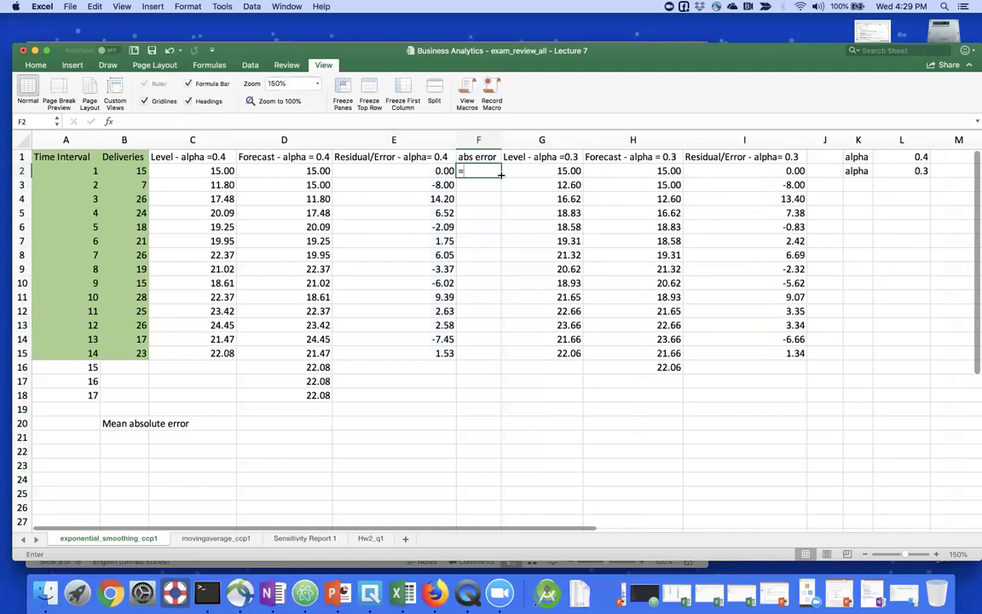
type("abs(e2")
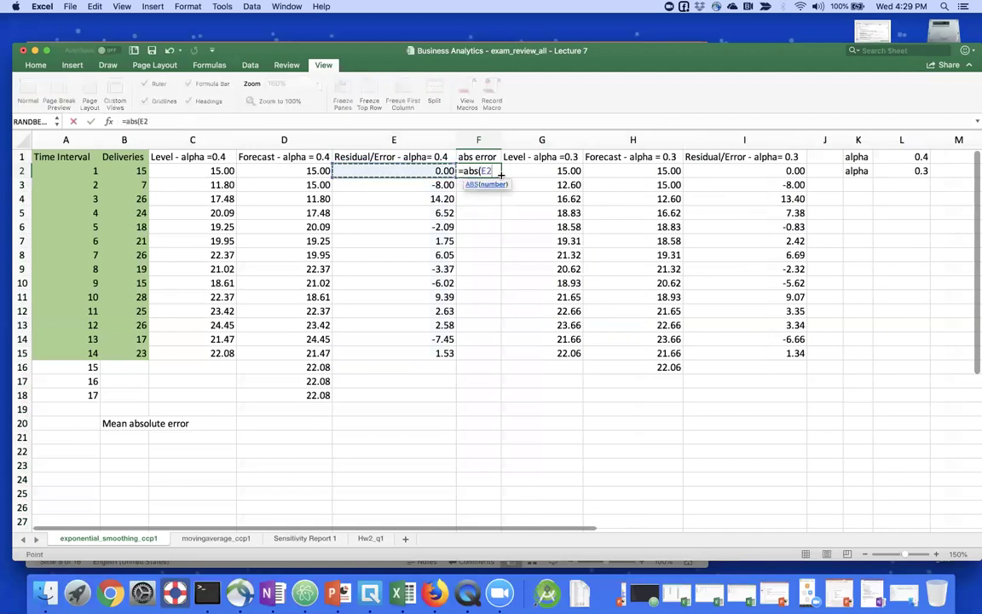
key("Return")
left_click(499, 174)
double_click(501, 178)
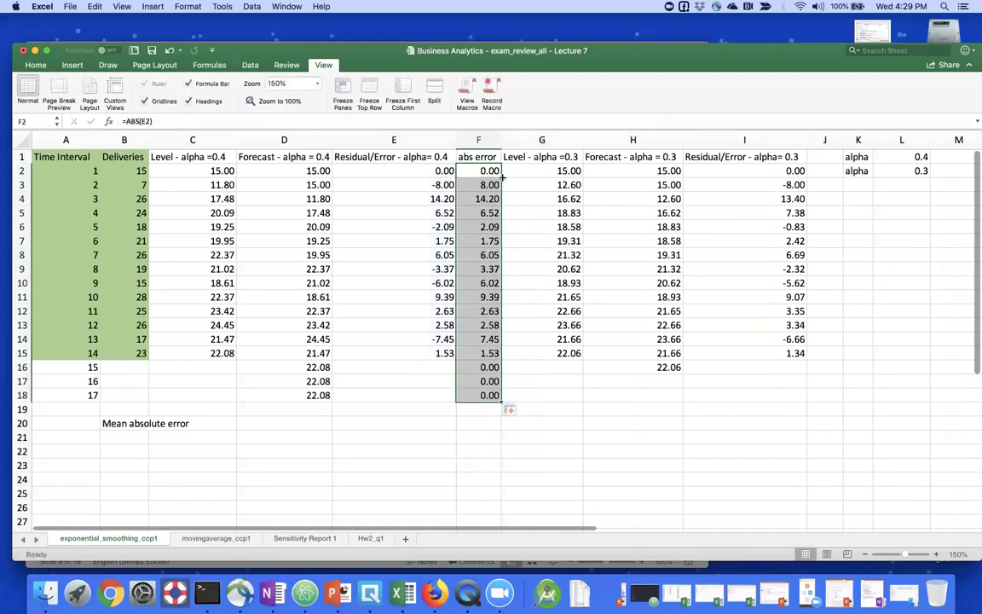
left_click_drag(478, 368, 478, 395)
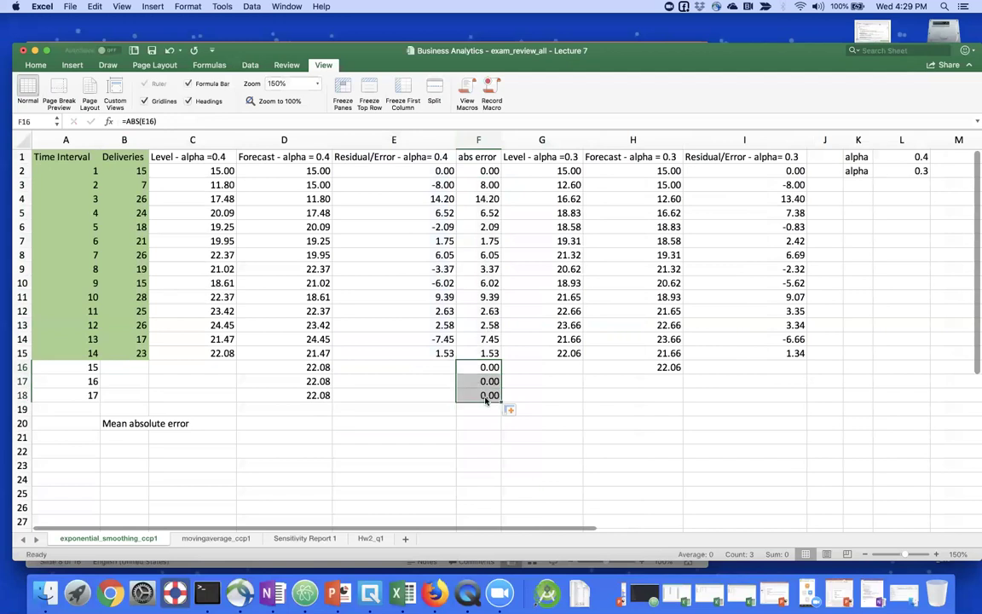
key("Delete")
- Insert a blank column before the alpha labels in column K and enter the heading "abs error" in J1
left_click(826, 156)
type("a")
key("BackSpace")
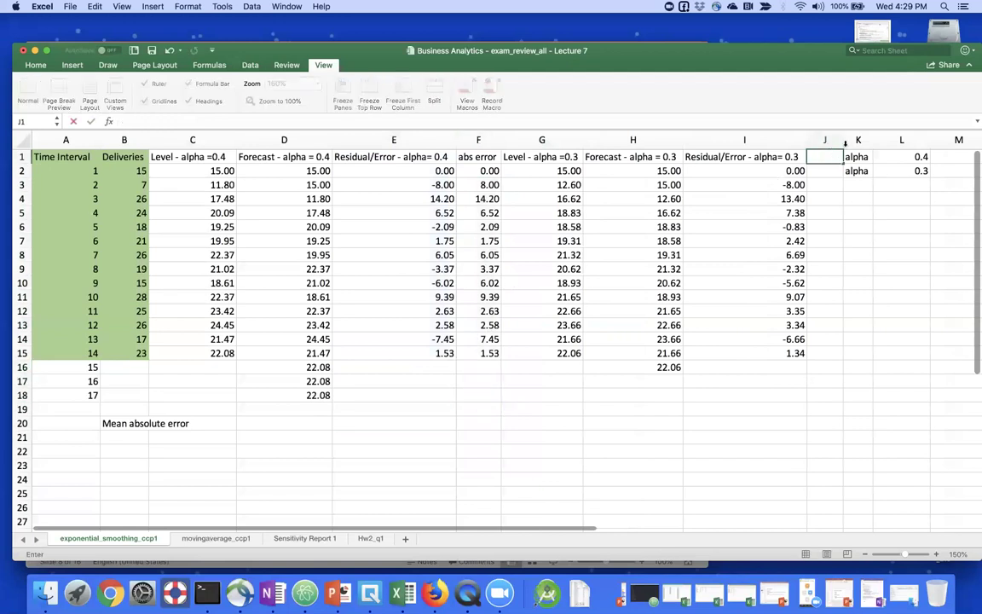
left_click(853, 140)
right_click(853, 140)
key("Escape")
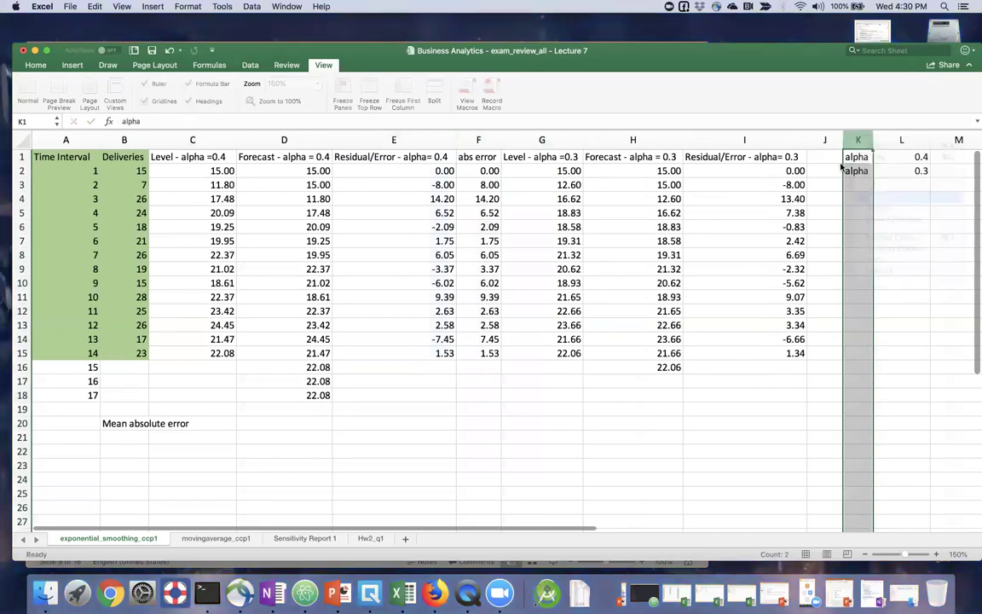
left_click(825, 157)
type("abs error")
key("Return")
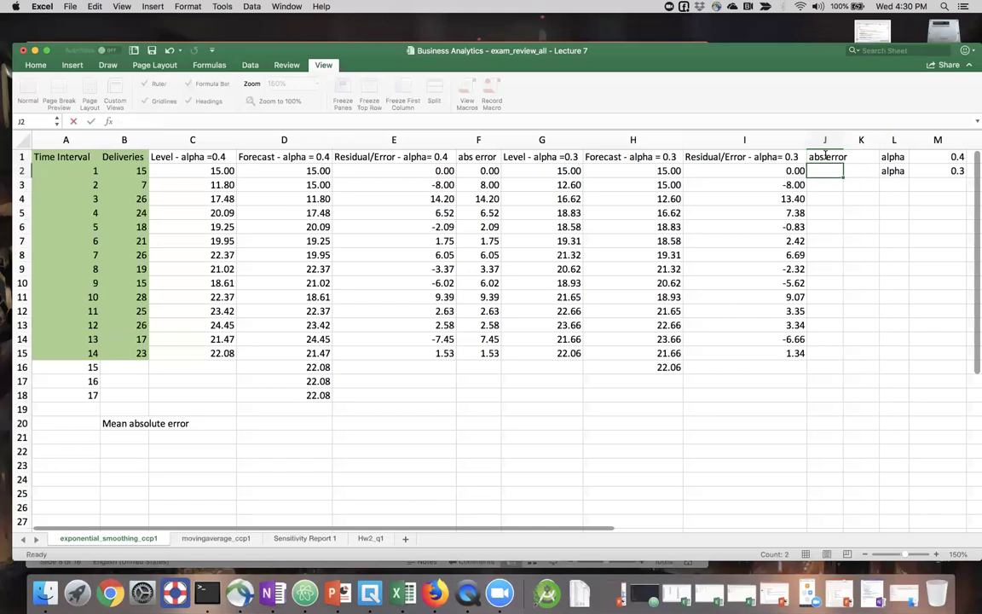
- Enter =ABS(I2) in J2, fill it down the abs error column, and clear J16:J18
type("=abs(")
left_click(755, 171)
key("Return")
left_click(840, 169)
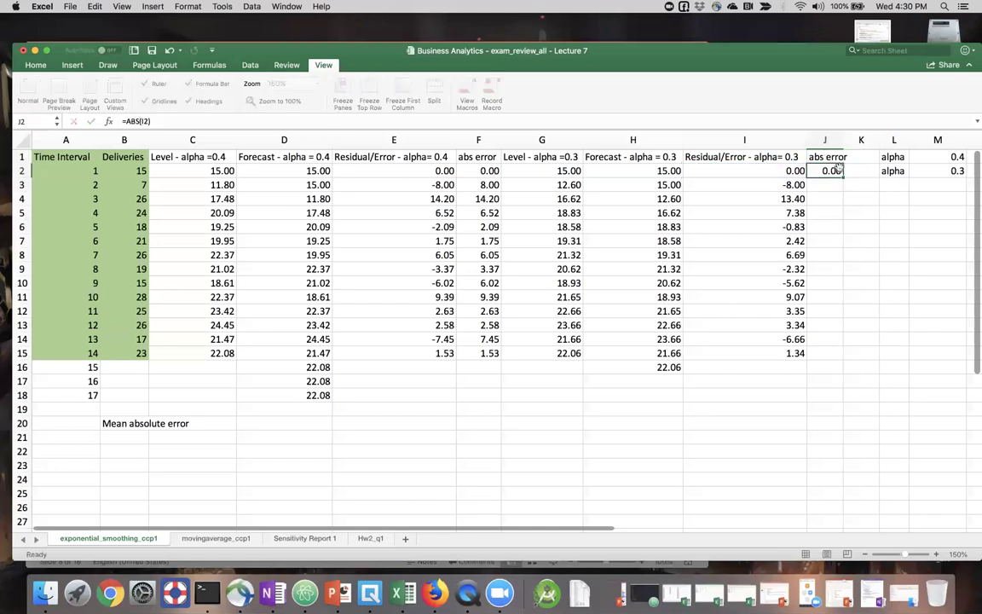
left_click_drag(841, 175, 831, 395)
key("Delete")
left_click(744, 394)
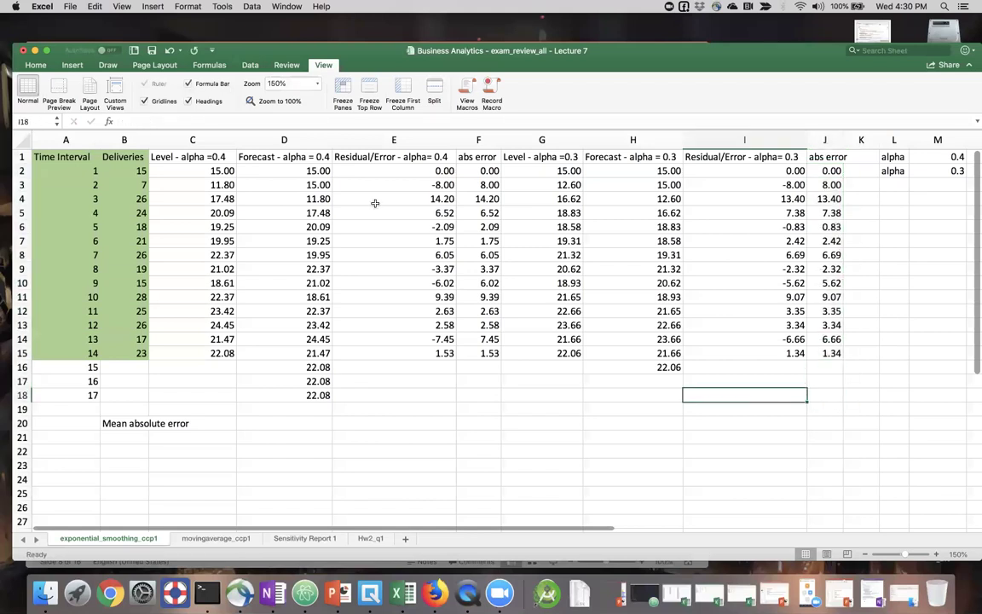
- Shade both abs error columns, F and J, light gold and widen column J to fit its heading
left_click(478, 139)
left_click(35, 65)
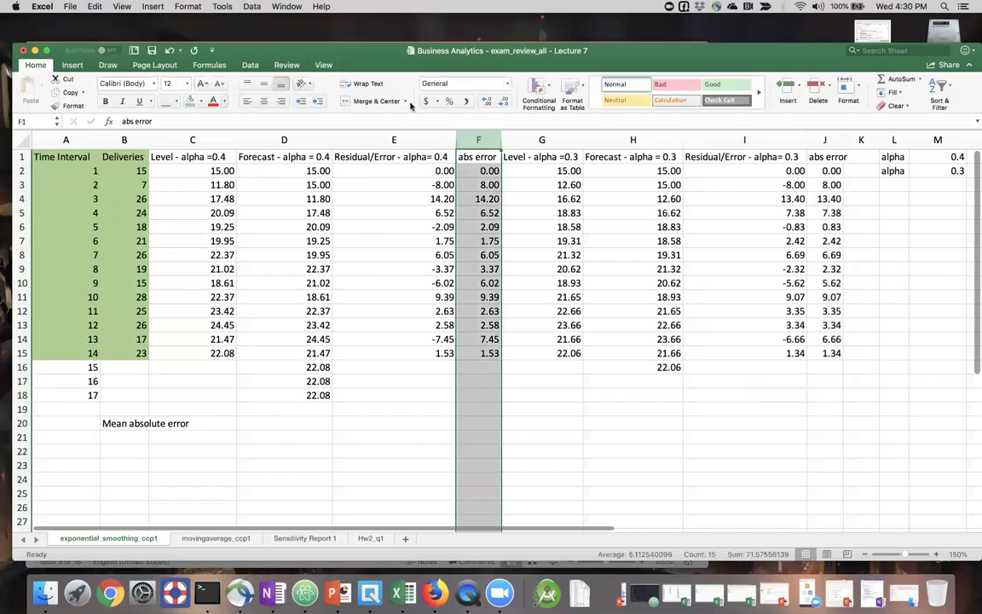
left_click(202, 101)
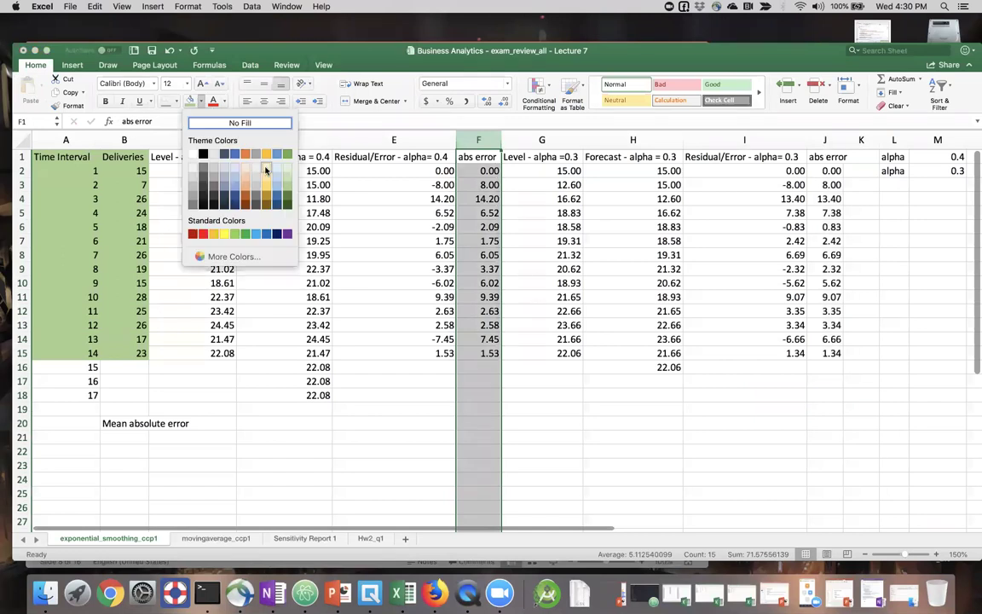
left_click(265, 165)
left_click(825, 140)
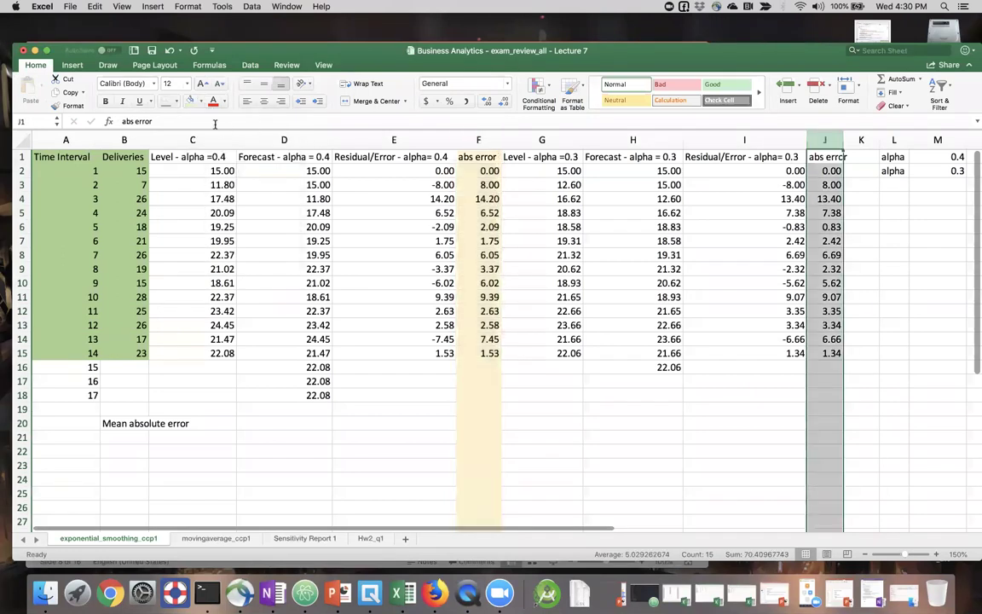
left_click_drag(844, 140, 853, 140)
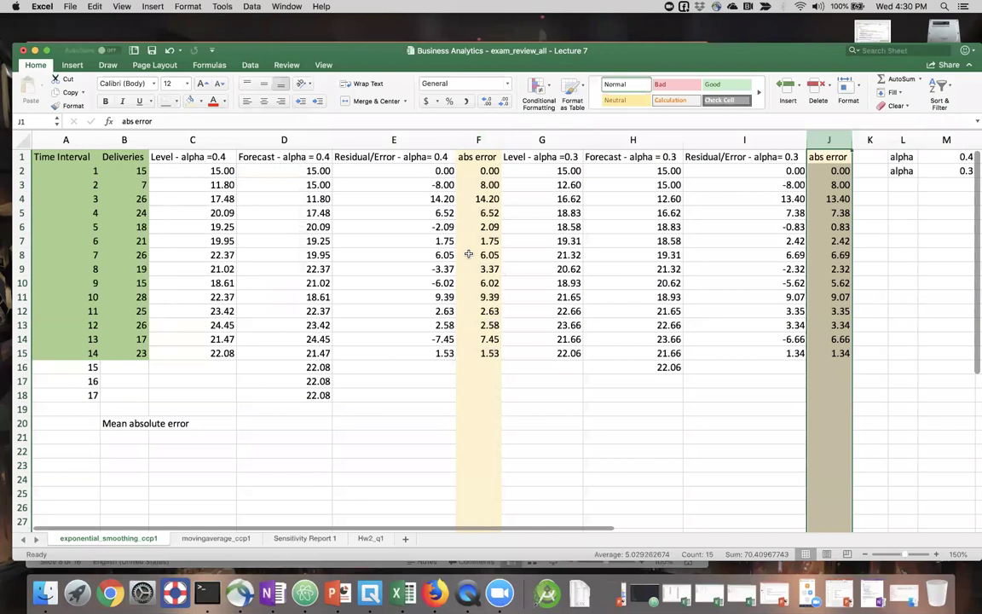
- Enter =AVERAGE(F2:F15) in F20 as the mean absolute error for alpha 0.4
left_click(478, 423)
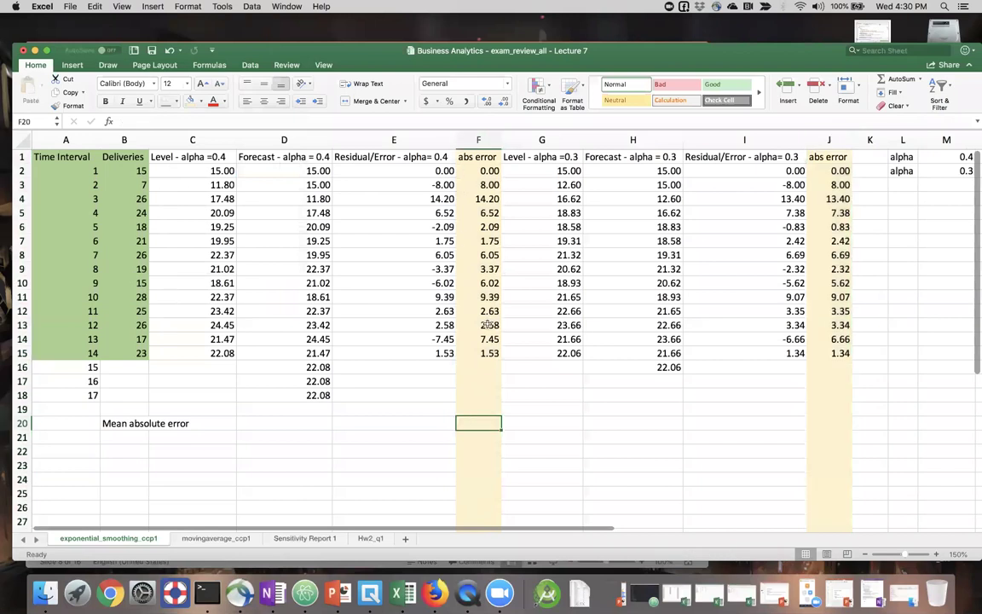
type("=mean(")
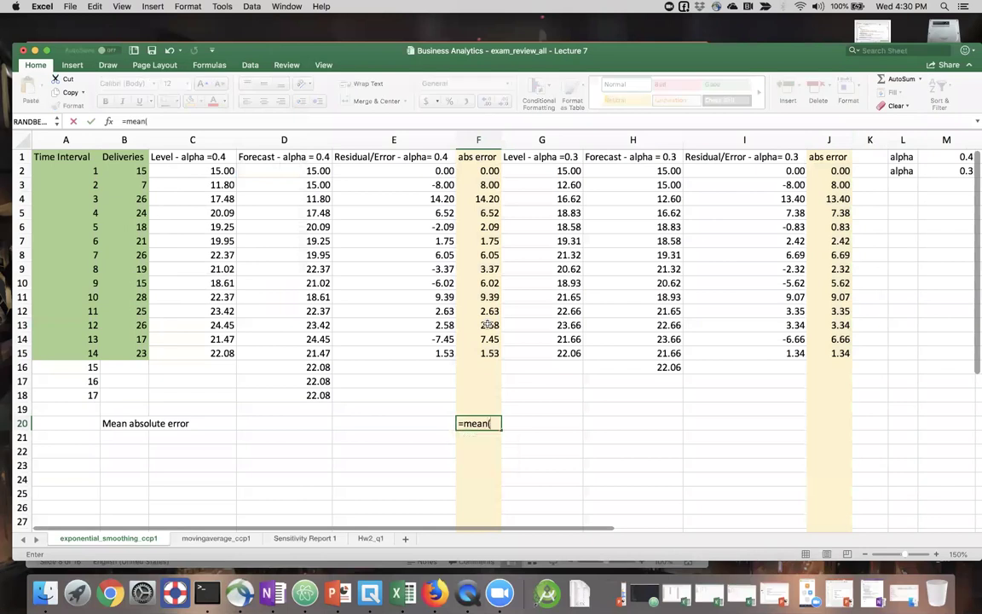
key("BackSpace")
key("BackSpace")
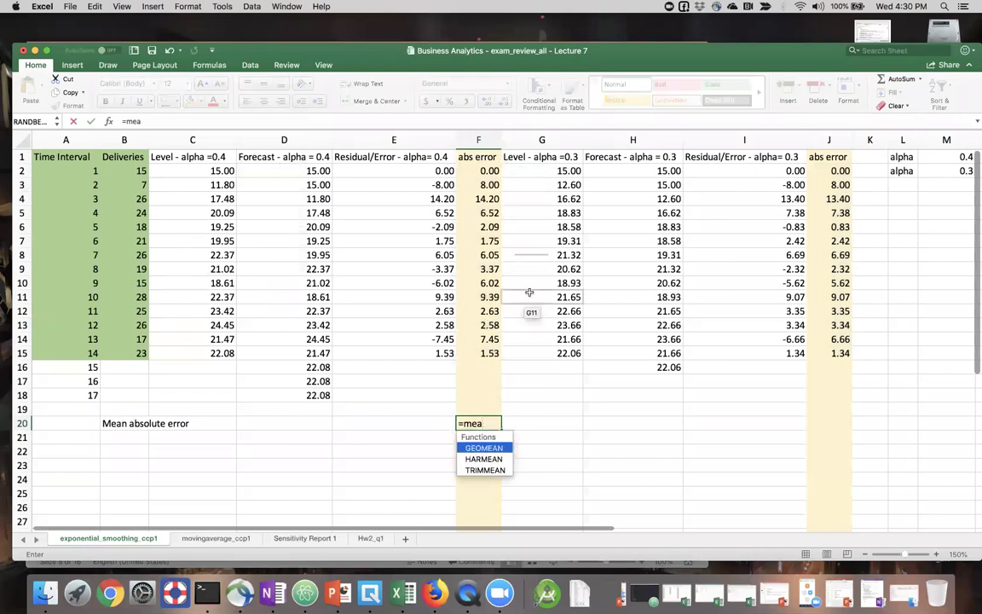
key("BackSpace")
key("BackSpace")
key("BackSpace")
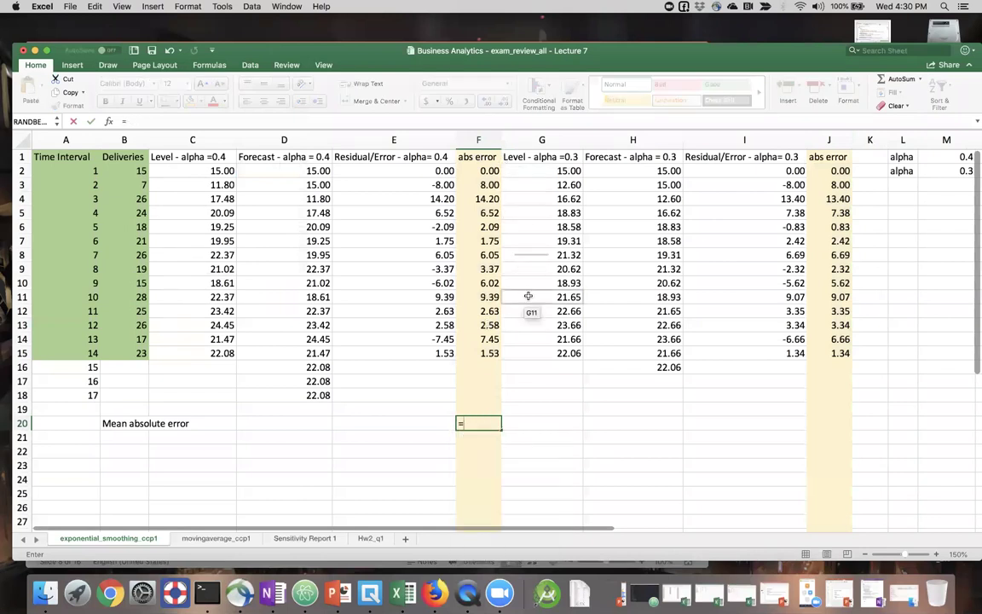
type("av")
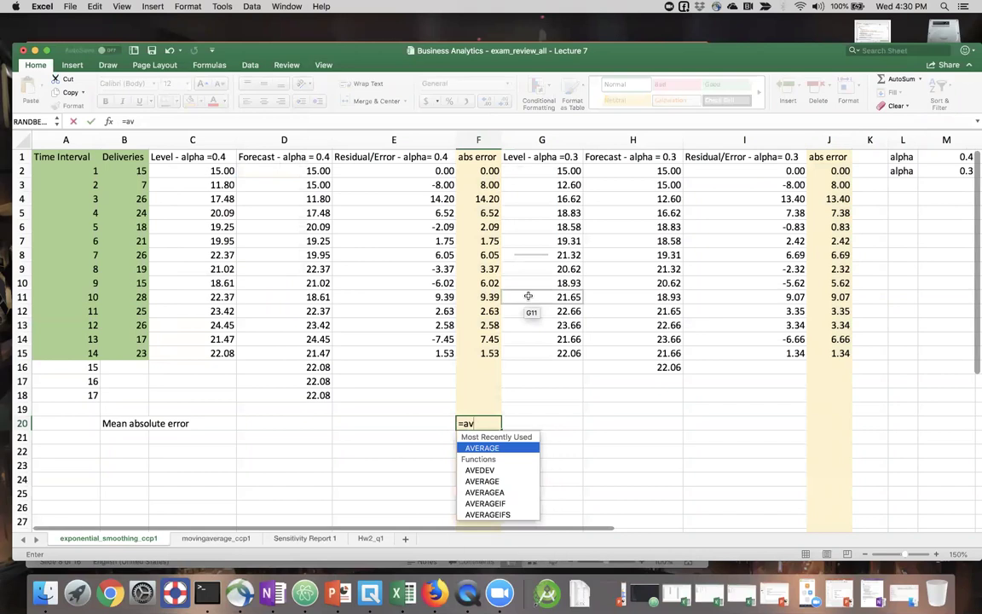
double_click(483, 448)
left_click_drag(480, 171, 481, 353)
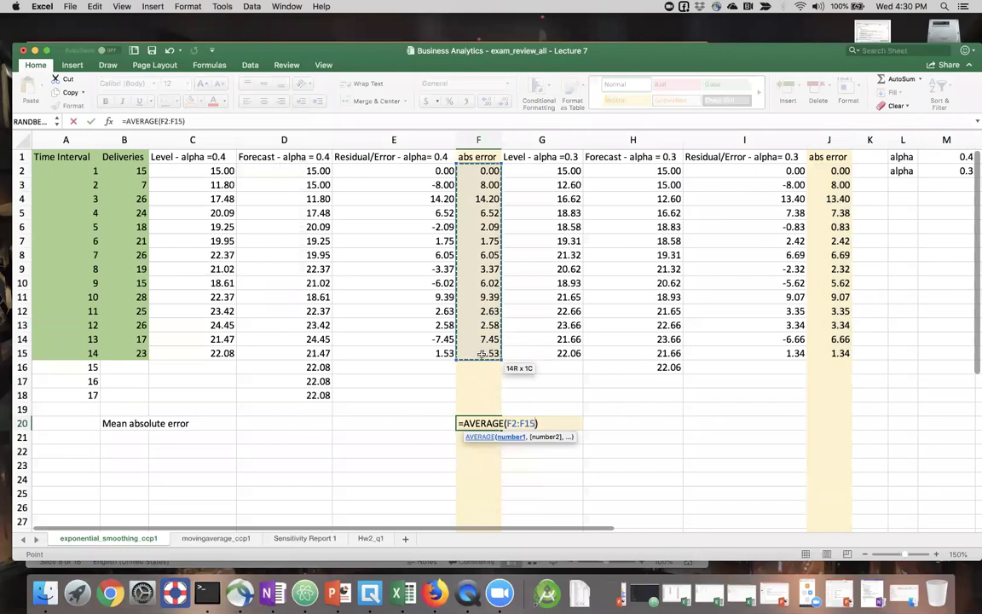
key("Return")
- Copy the mean absolute error formula from F20 to J20 for alpha 0.3
key("Up")
key("super+c")
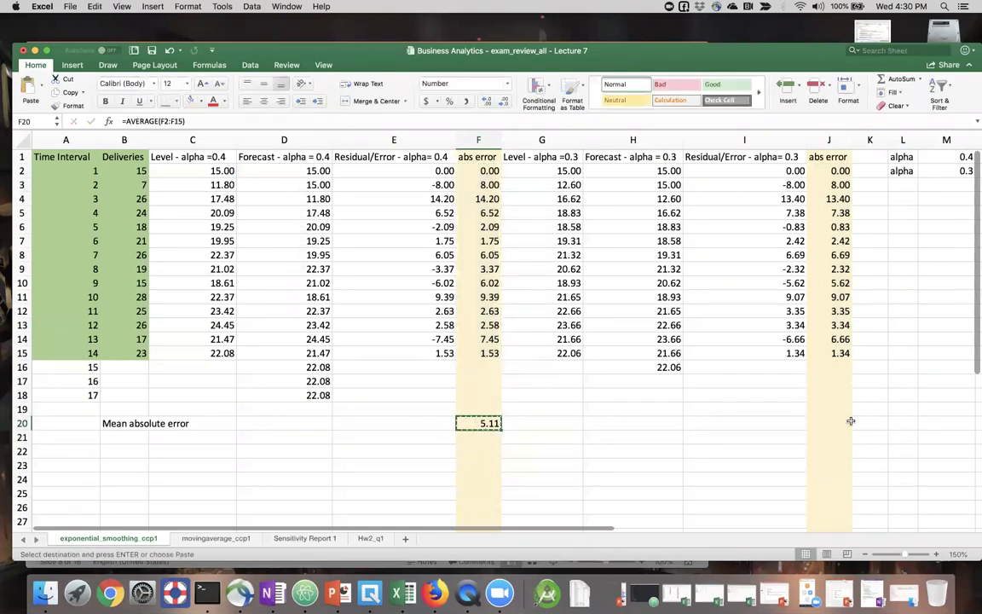
left_click(836, 423)
key("super+v")
left_click(782, 452)
left_click(568, 423)
key("Escape")
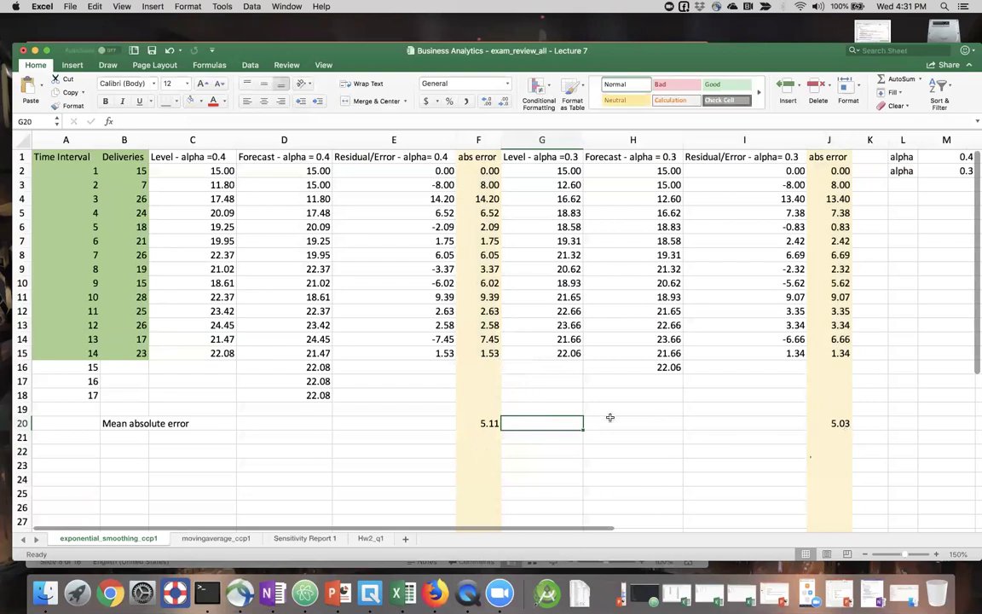
- Highlight the alpha 0.3 mean absolute error in J20 with a dark green fill
left_click(833, 423)
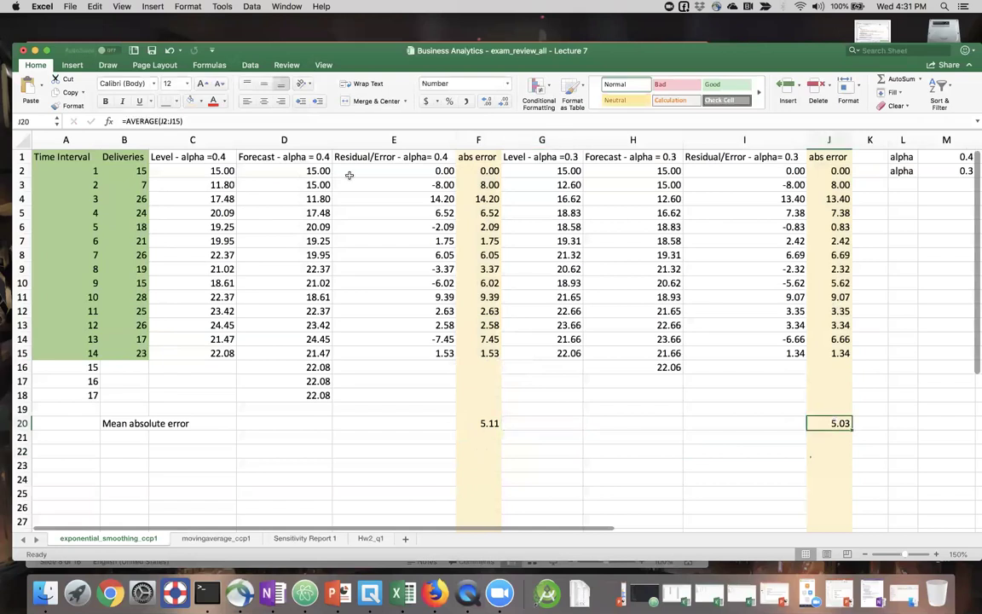
left_click(200, 100)
left_click(289, 198)
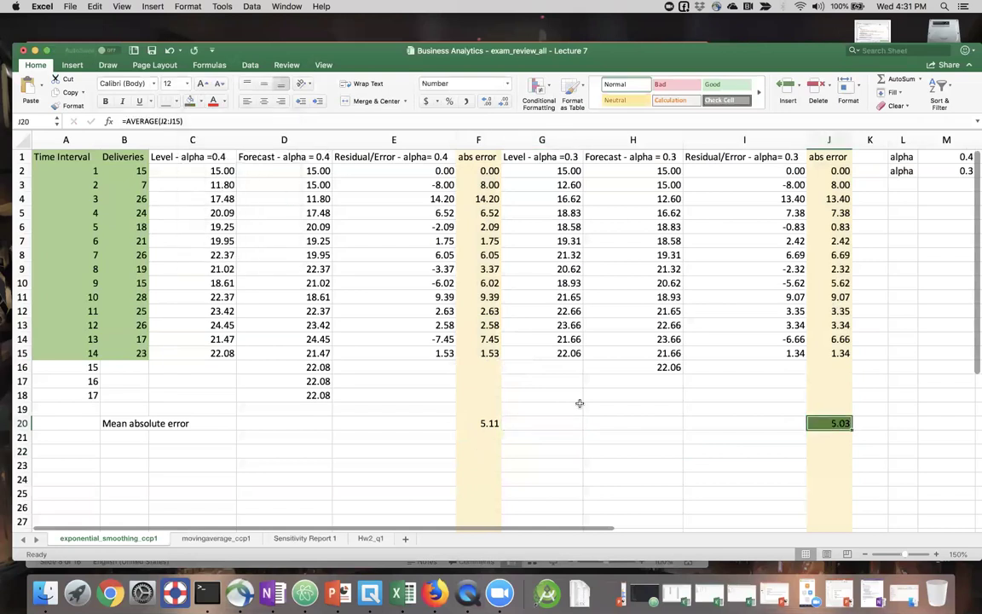
left_click(572, 409)
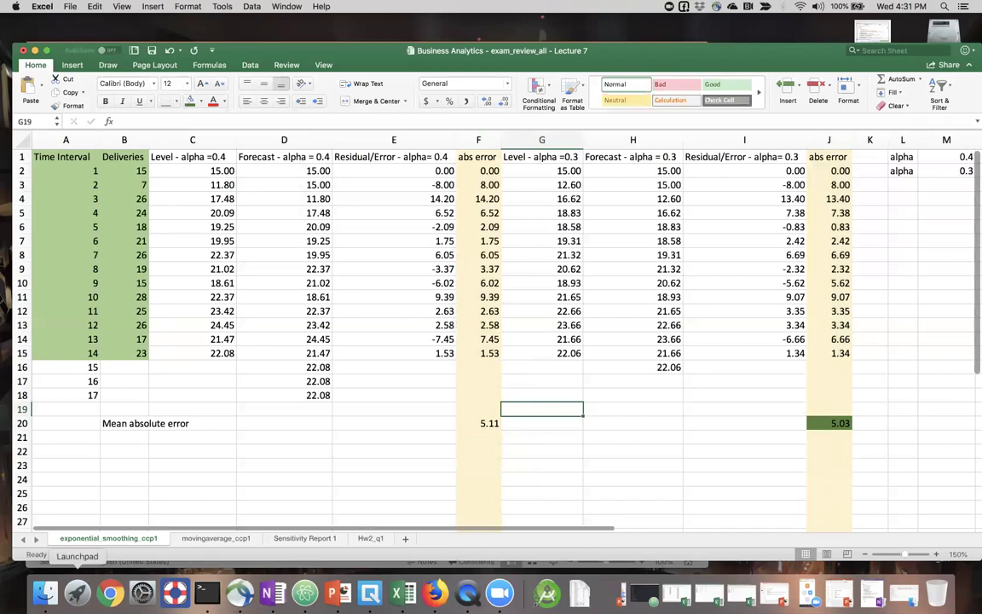
- Switch to the Exam_review - Lecture 7 presentation in PowerPoint, check the error measures on the Measures of Accuracy slide, and minimize it
right_click(338, 592)
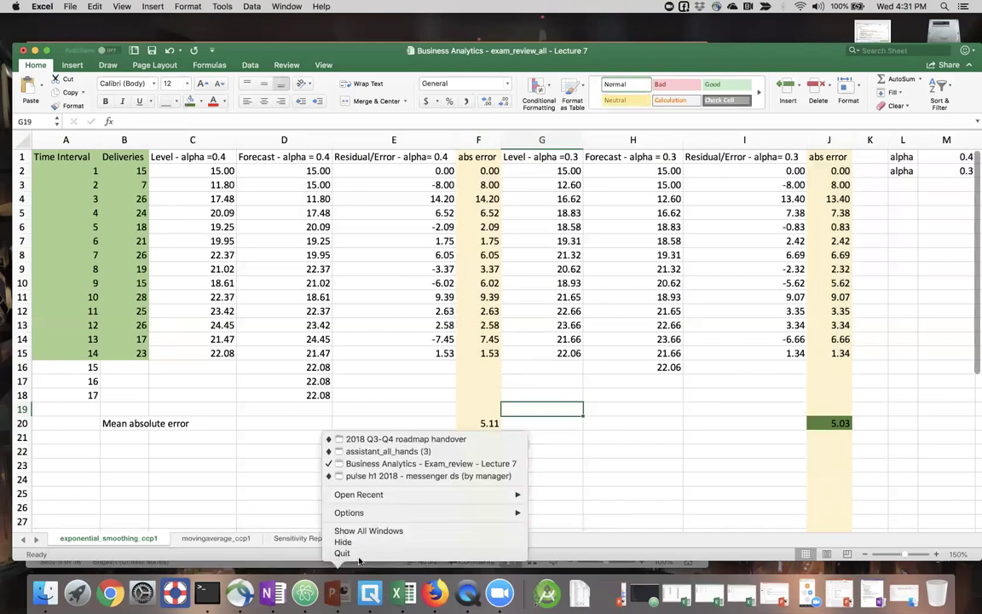
left_click(386, 464)
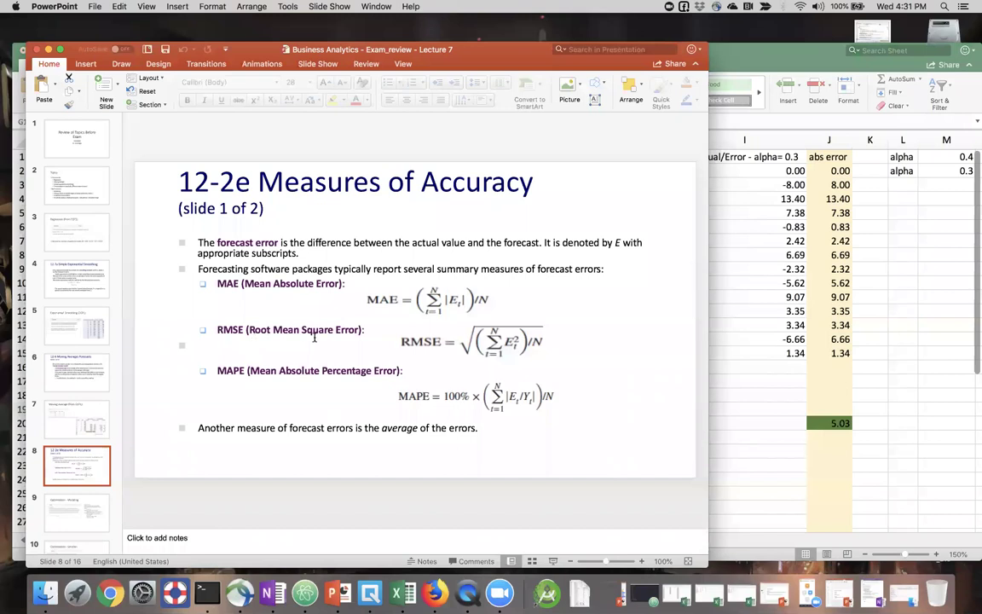
left_click(48, 49)
- Enter the label "root mean square error" in B21
left_click(125, 437)
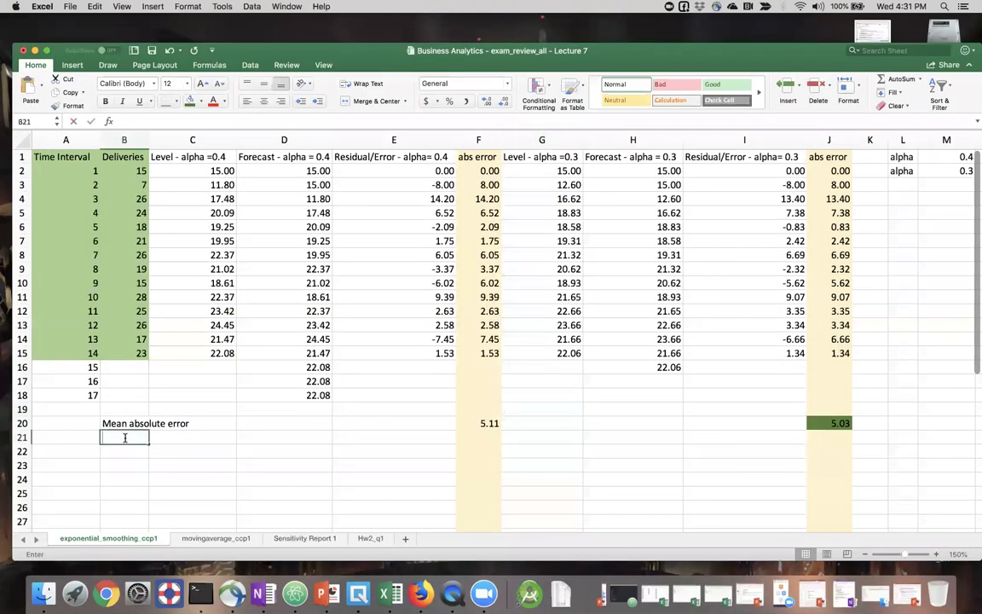
type("root mean")
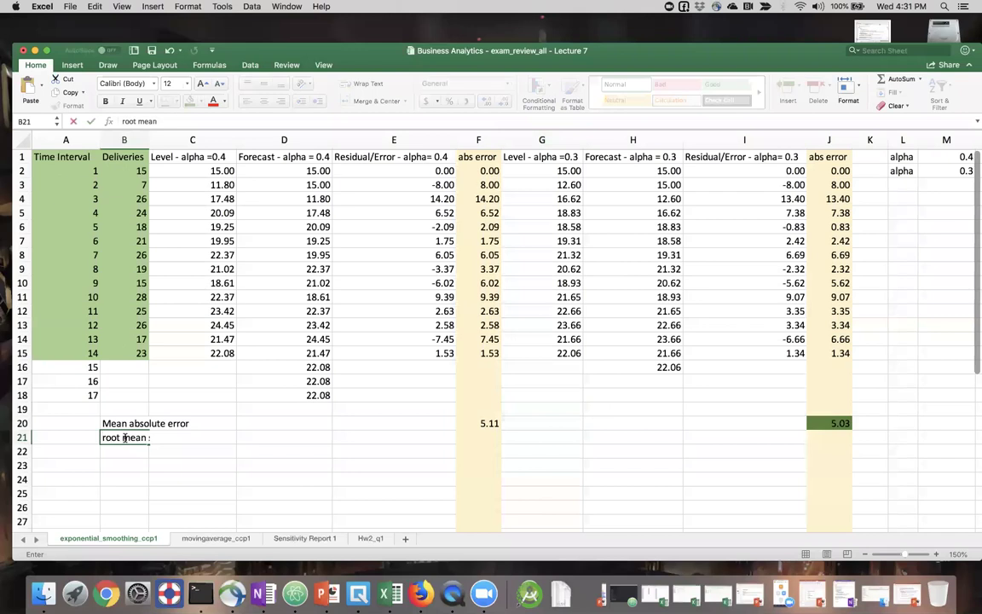
type(" square error")
key("Return")
- Switch to the PowerPoint presentation again and review the RMSE formula on the Measures of Accuracy slide
right_click(327, 592)
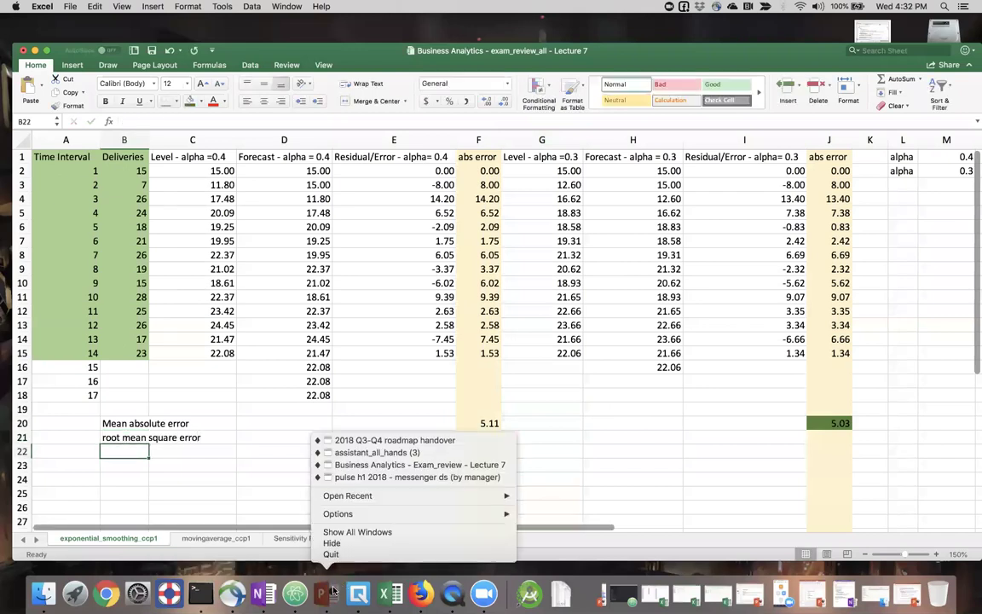
left_click(391, 465)
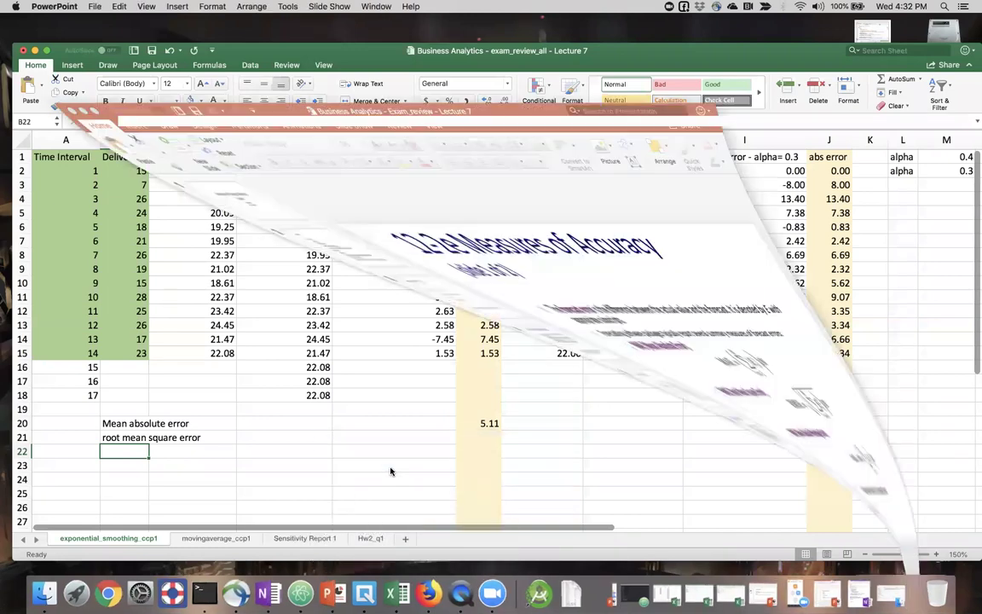
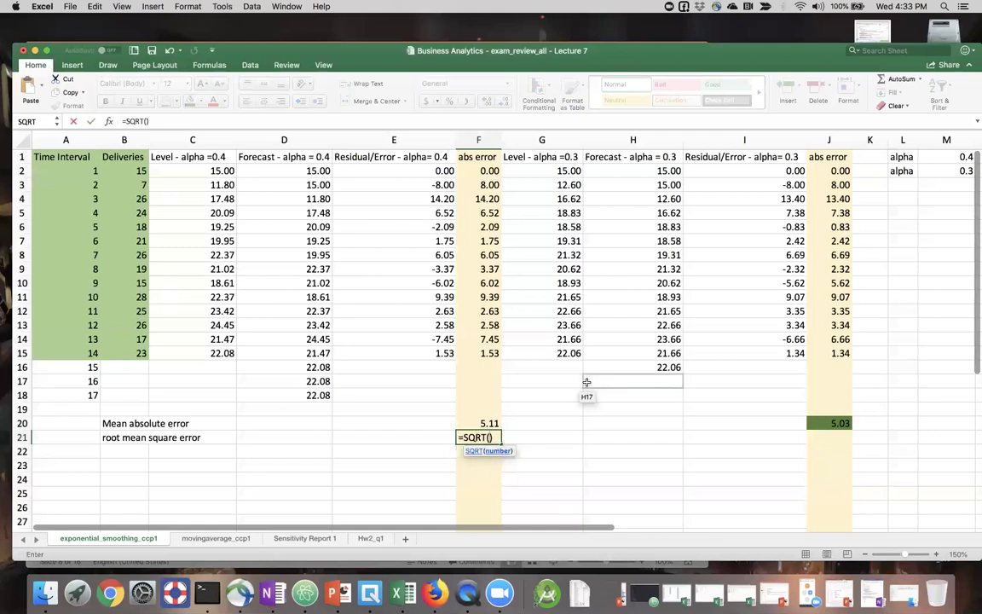
- Nest SUMPRODUCT(F2:F15,F2:F15) inside the SQRT formula in F21 to sum the squared alpha 0.4 errors
type("sumproduct")
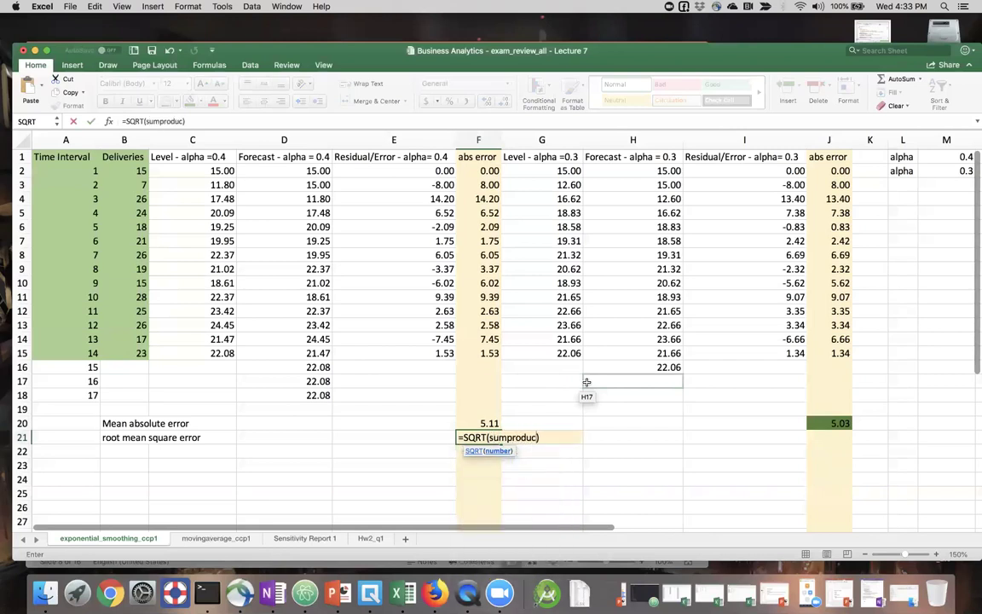
type("(")
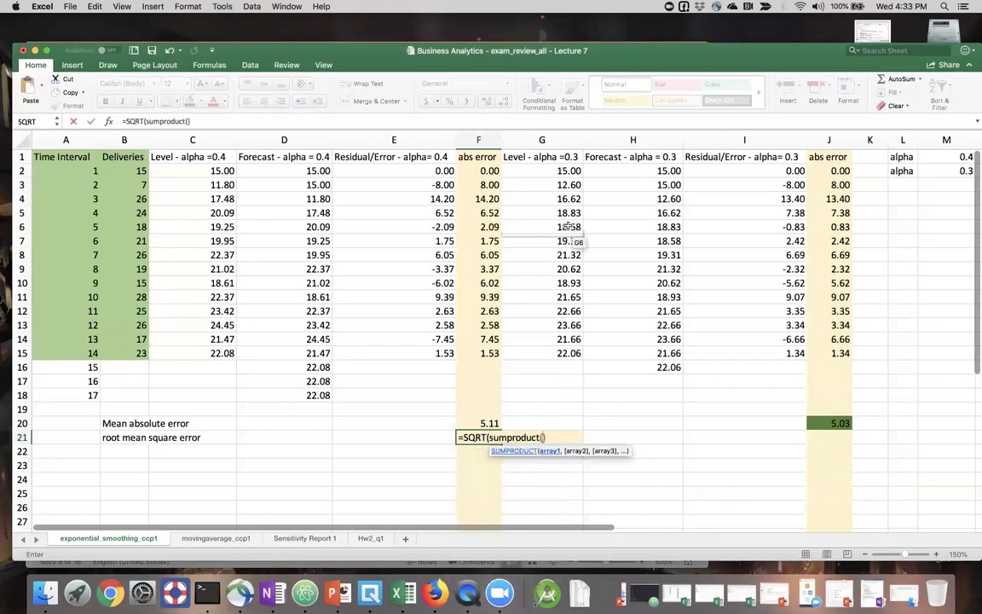
left_click_drag(482, 170, 481, 184)
left_click_drag(489, 340, 488, 352)
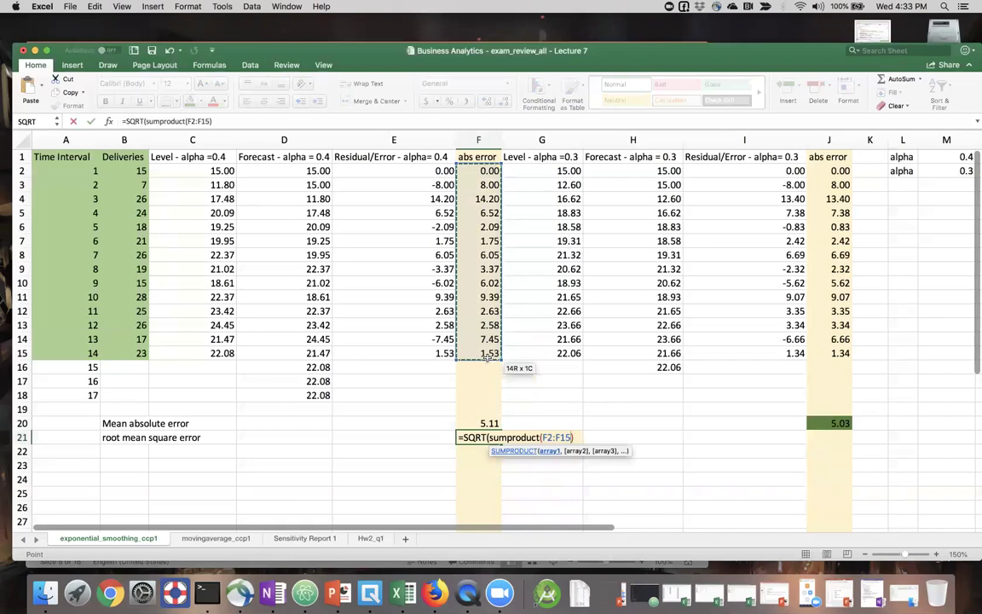
type(",")
left_click_drag(481, 170, 480, 353)
type(")")
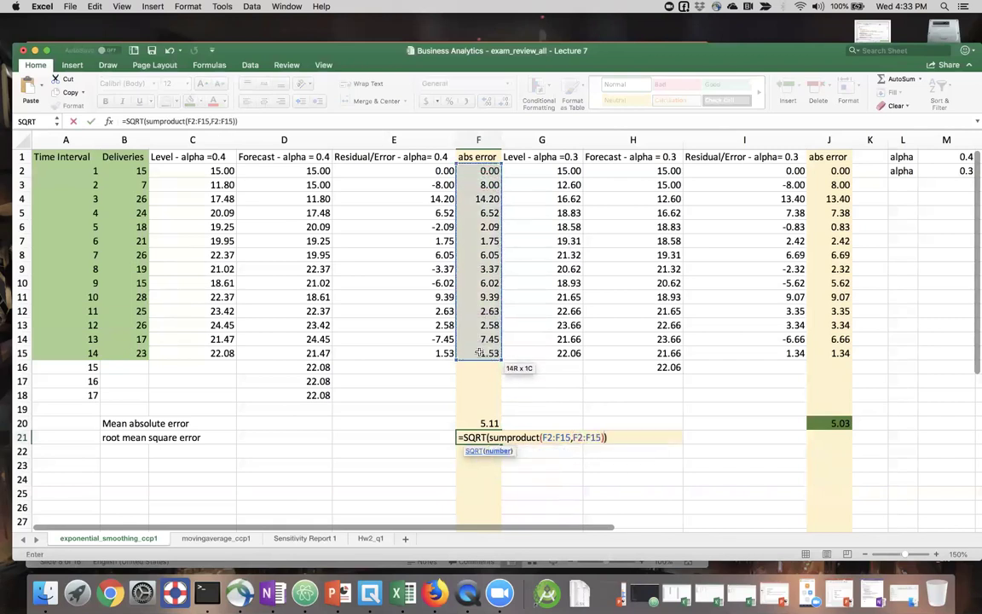
type(")")
left_click(498, 452)
type("average(")
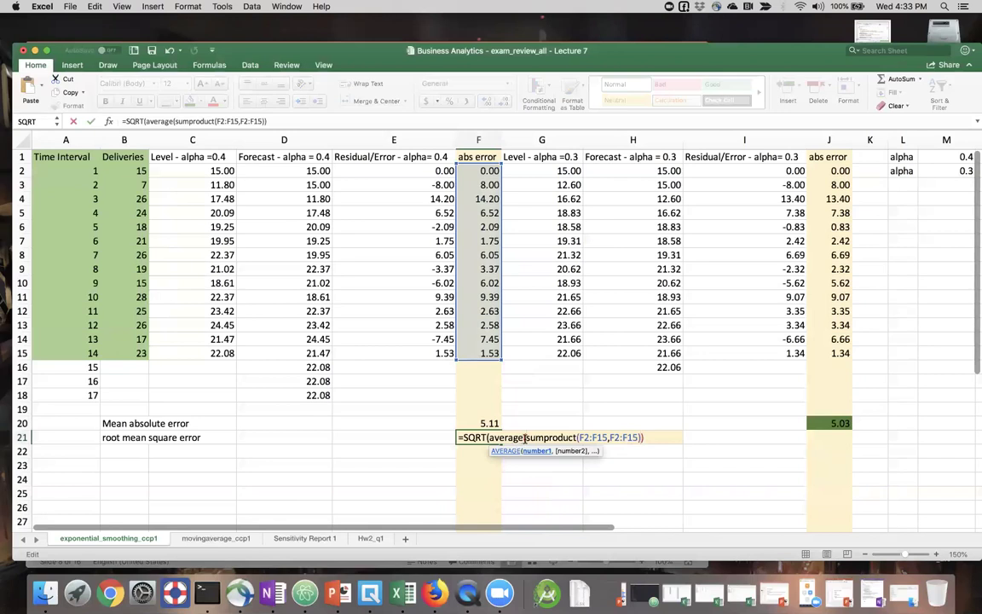
key("BackSpace")
key("BackSpace")
key("BackSpace")
key("BackSpace")
key("BackSpace")
key("BackSpace")
key("BackSpace")
key("BackSpace")
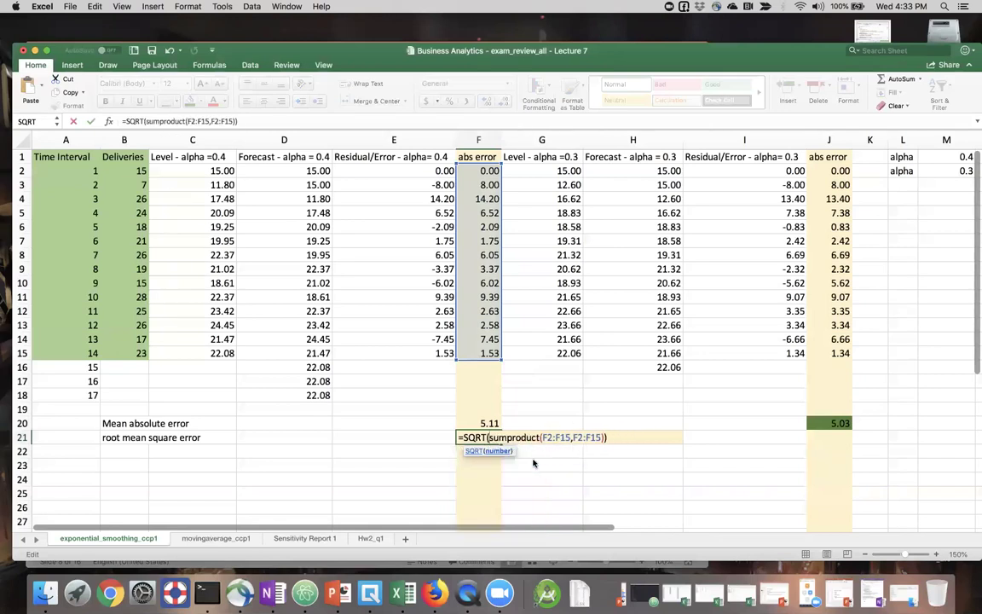
- Divide the SUMPRODUCT by 14 inside the square root and commit =SQRT(SUMPRODUCT(F2:F15,F2:F15)/14) in F21
left_click(604, 437)
type("/14")
key("Return")
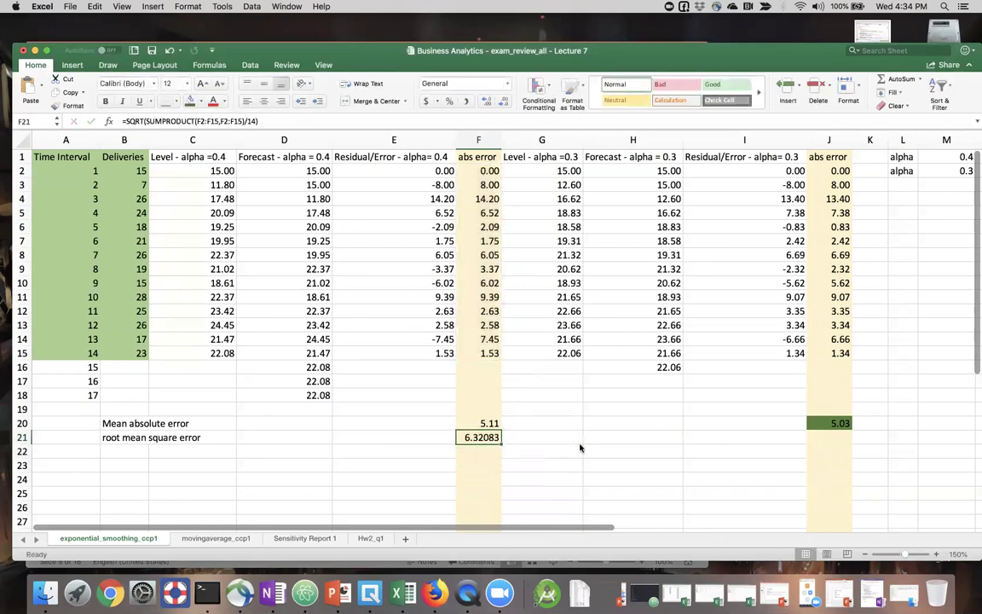
- Copy the root mean square error formula from F21 to J21 and highlight J21 with the same dark green fill
key("super+c")
left_click(829, 437)
key("super+v")
left_click(627, 422)
key("Escape")
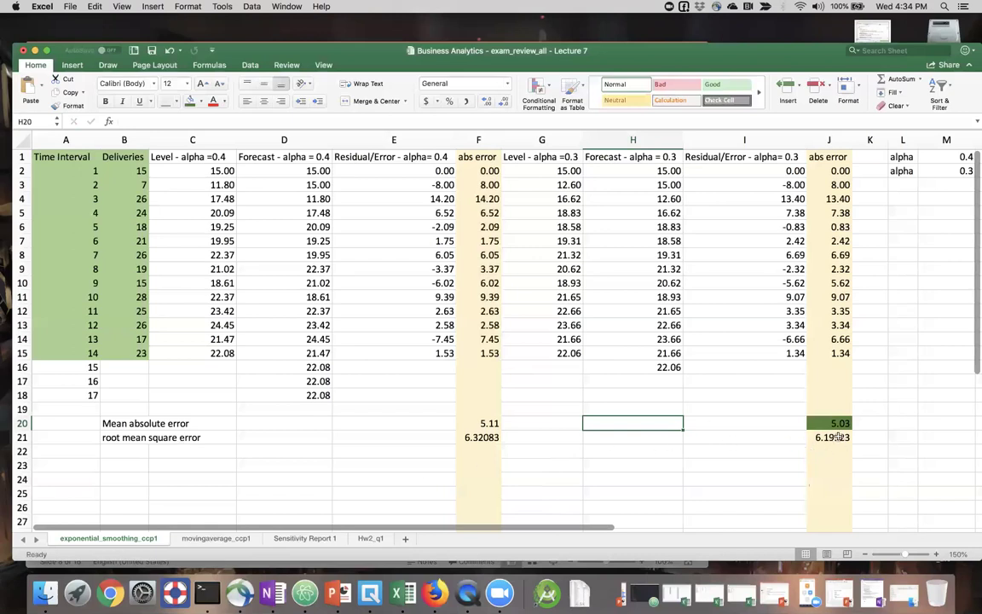
left_click(839, 436)
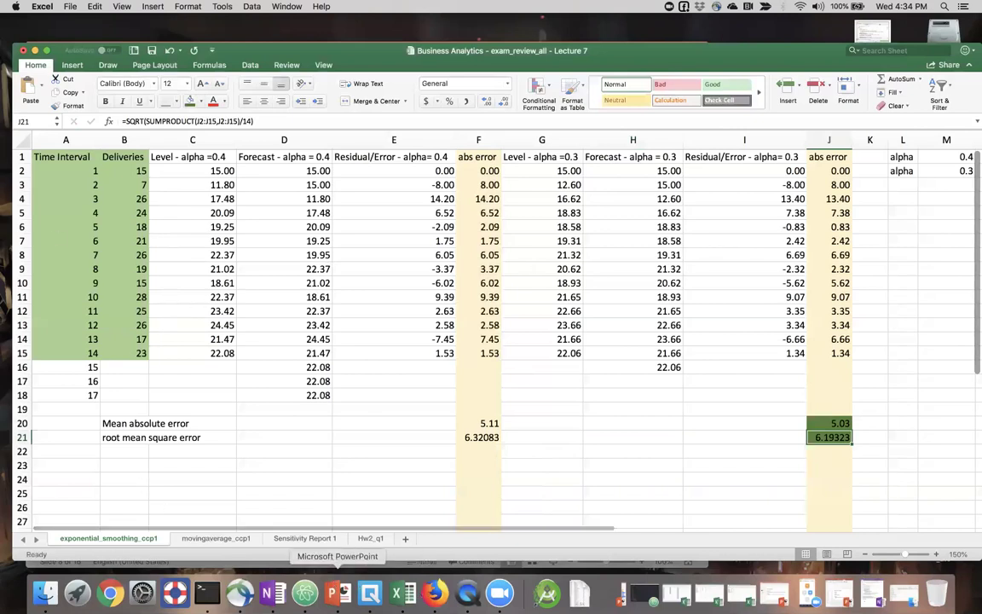
- Review the MAPE formula on the Measures of Accuracy slide in the PowerPoint presentation and return to the worksheet
right_click(339, 590)
left_click(393, 469)
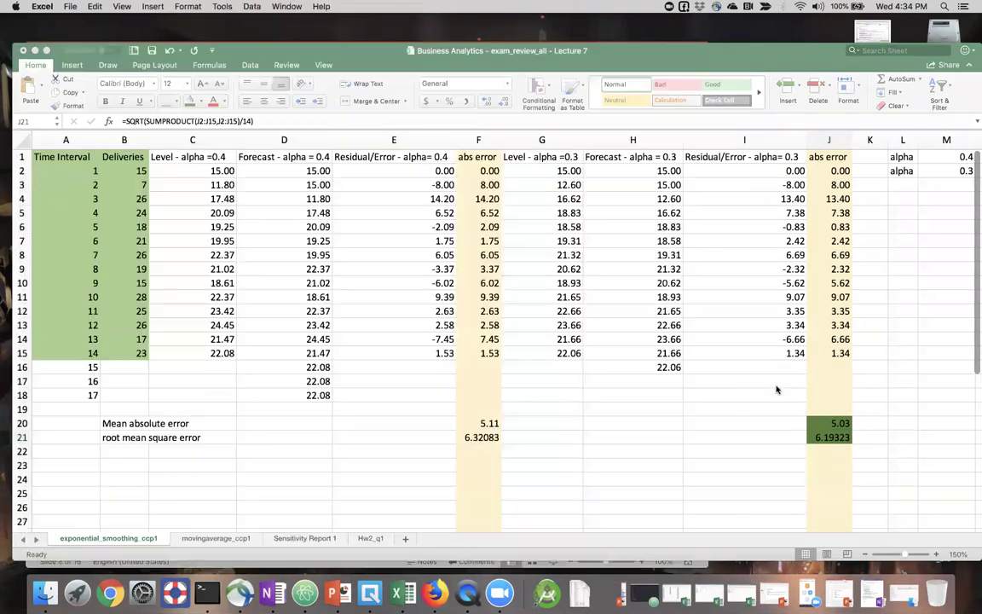
left_click(711, 350)
- Label cell B22 "mean absolute percent error" beneath the other error measures and review the three labels
left_click(131, 452)
type("me")
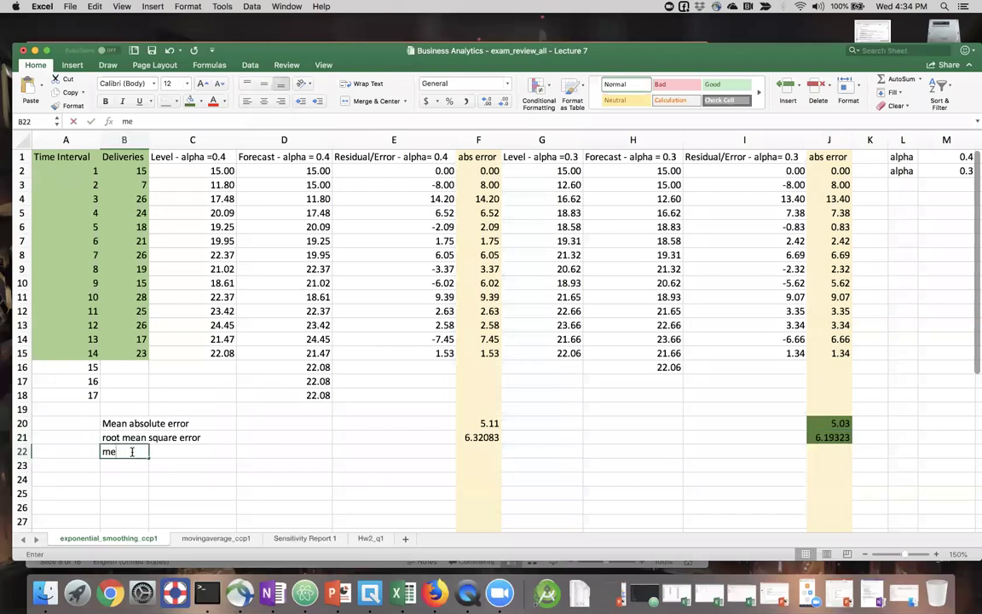
type("an absolute ")
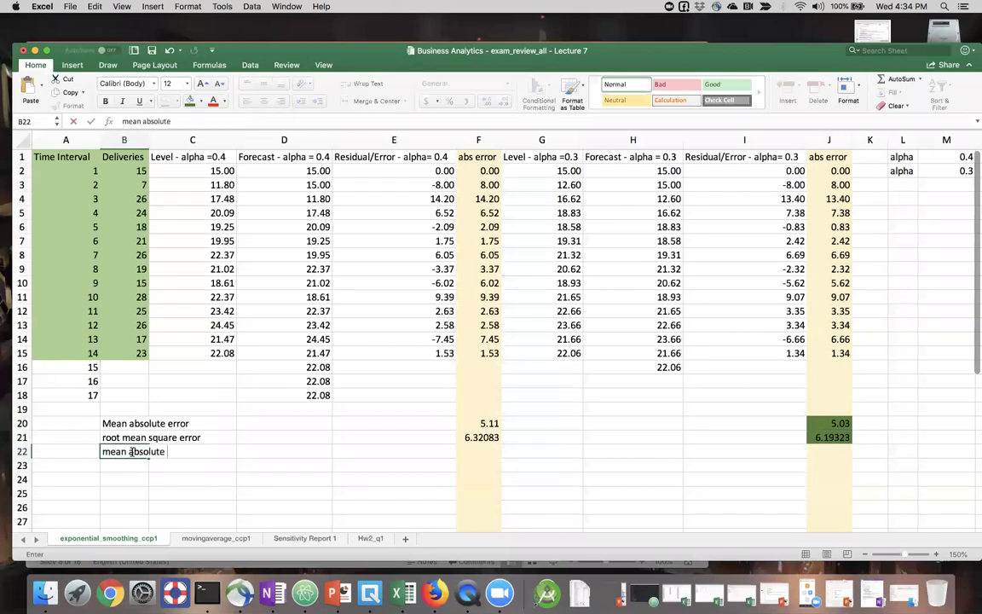
type("percent error")
key("Return")
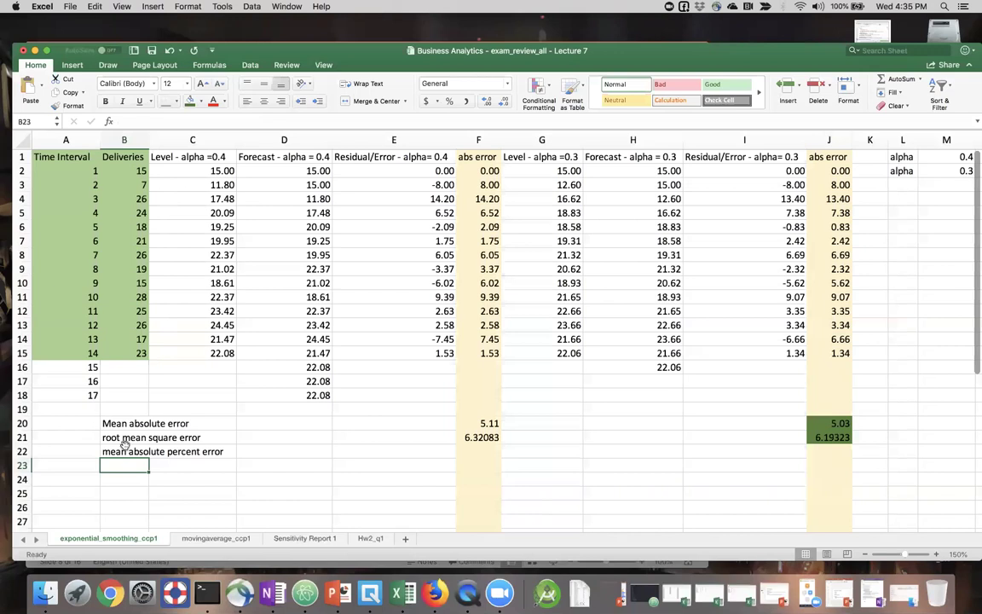
left_click_drag(115, 424, 121, 451)
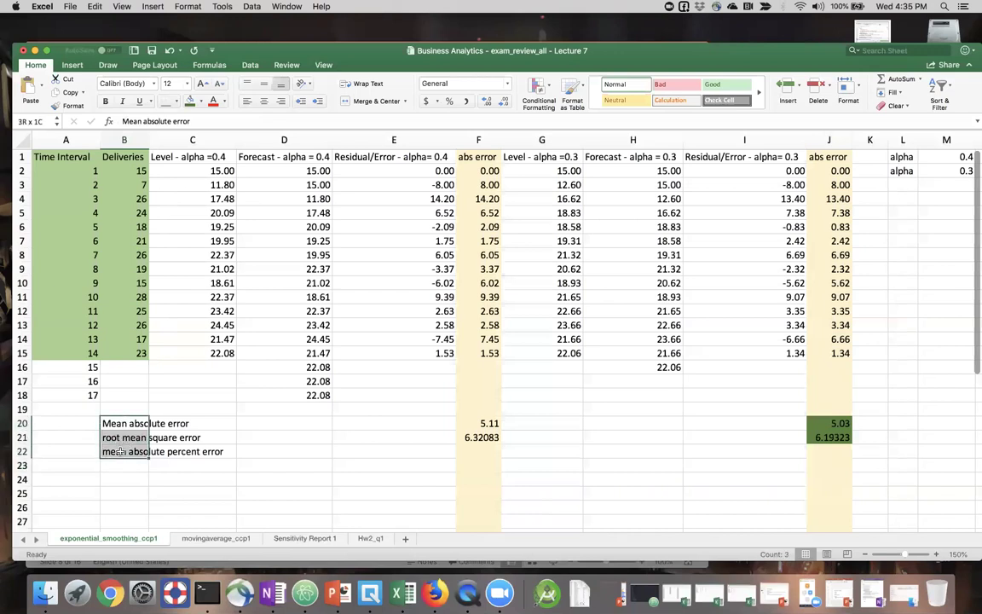
left_click(284, 424)
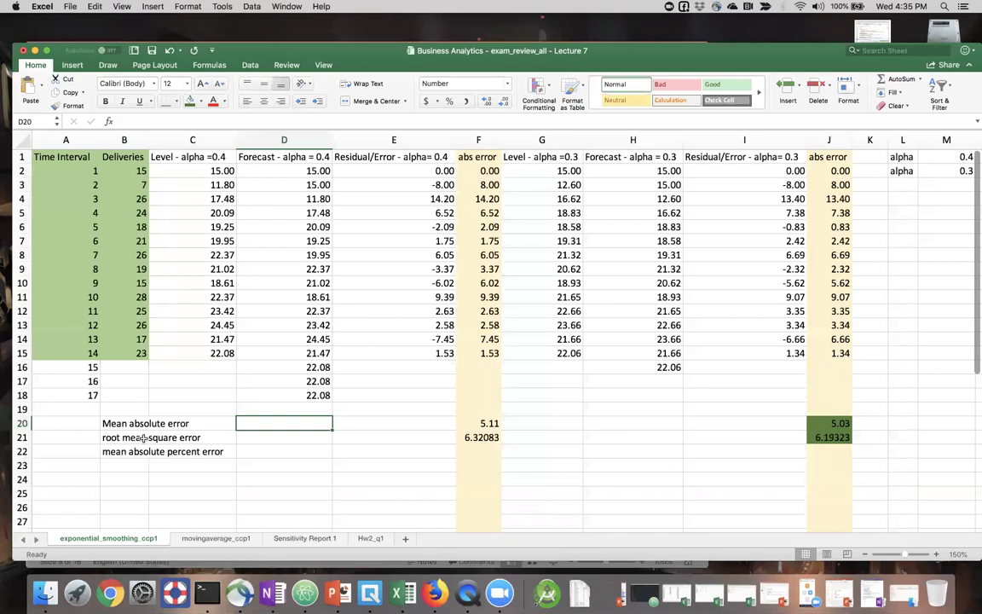
- Insert an empty column G between the alpha 0.4 abs error column and the Level - alpha =0.3 column
left_click(471, 449)
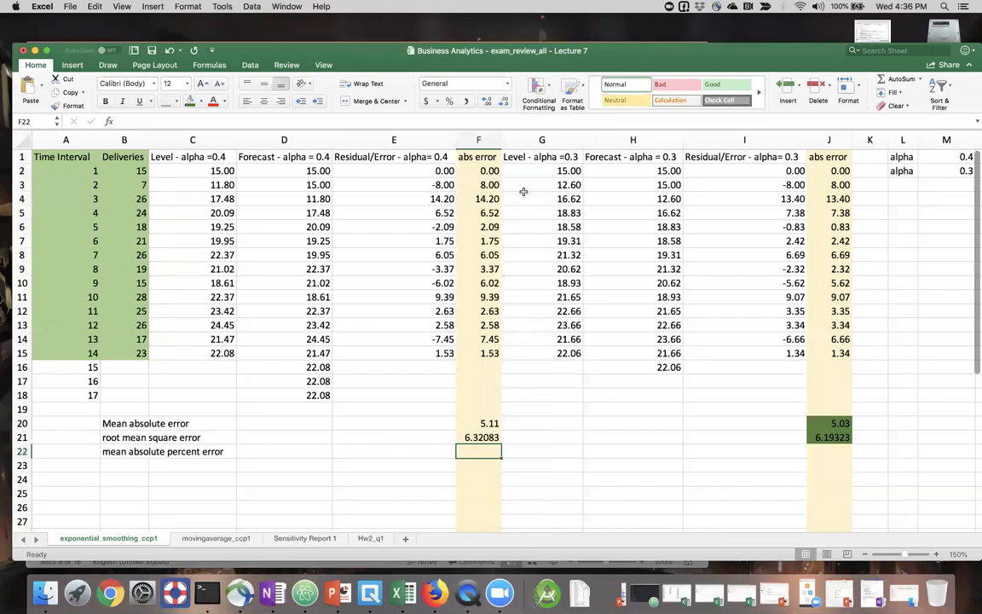
right_click(520, 137)
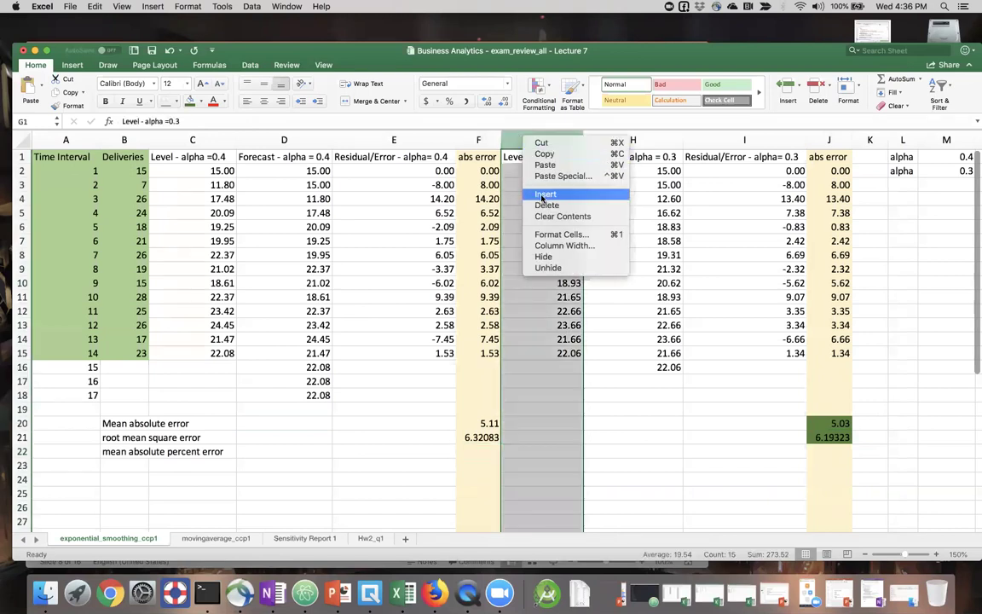
left_click(546, 189)
left_click(533, 157)
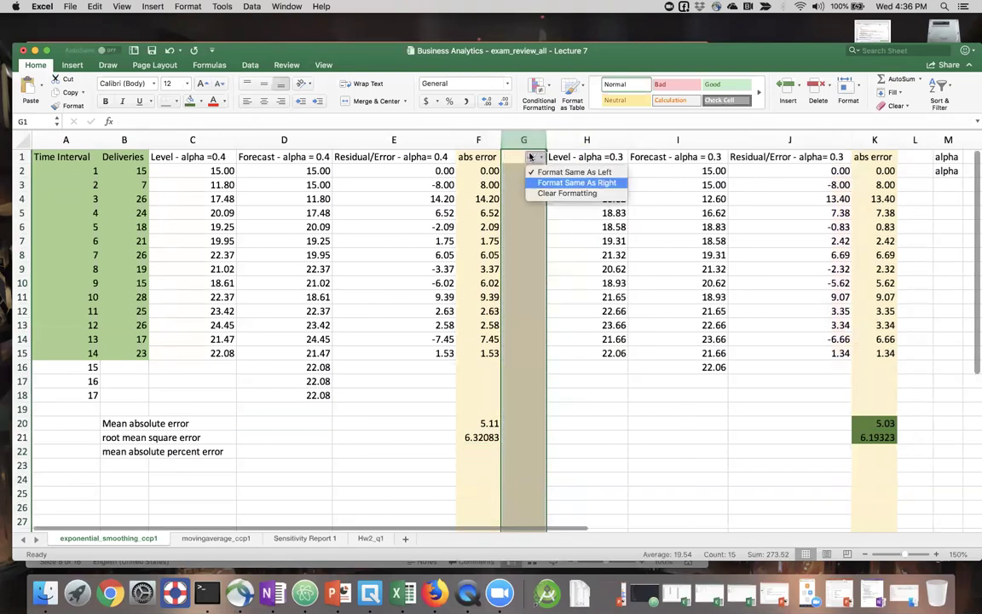
left_click(573, 184)
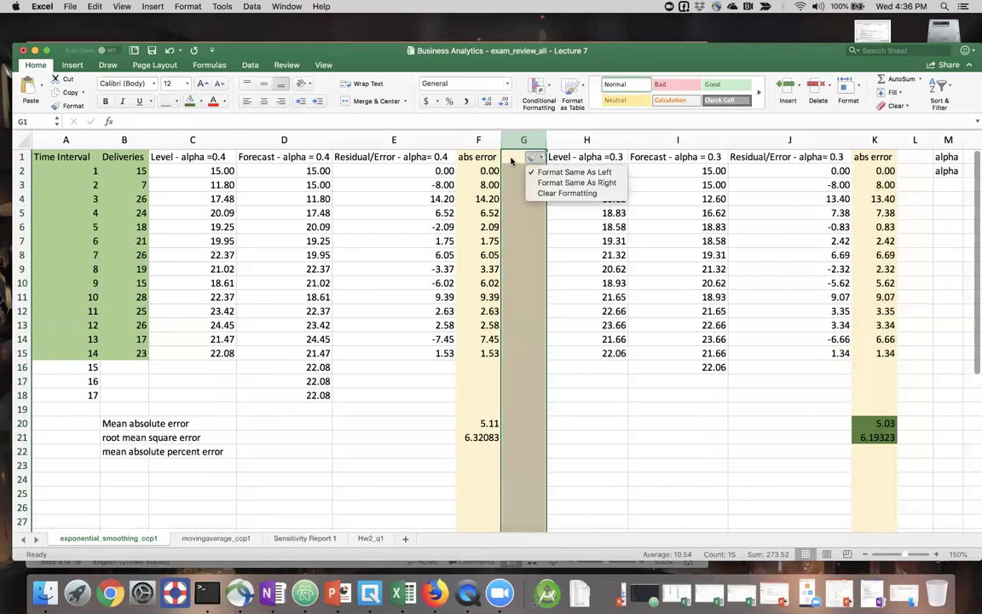
left_click(572, 183)
left_click(523, 241)
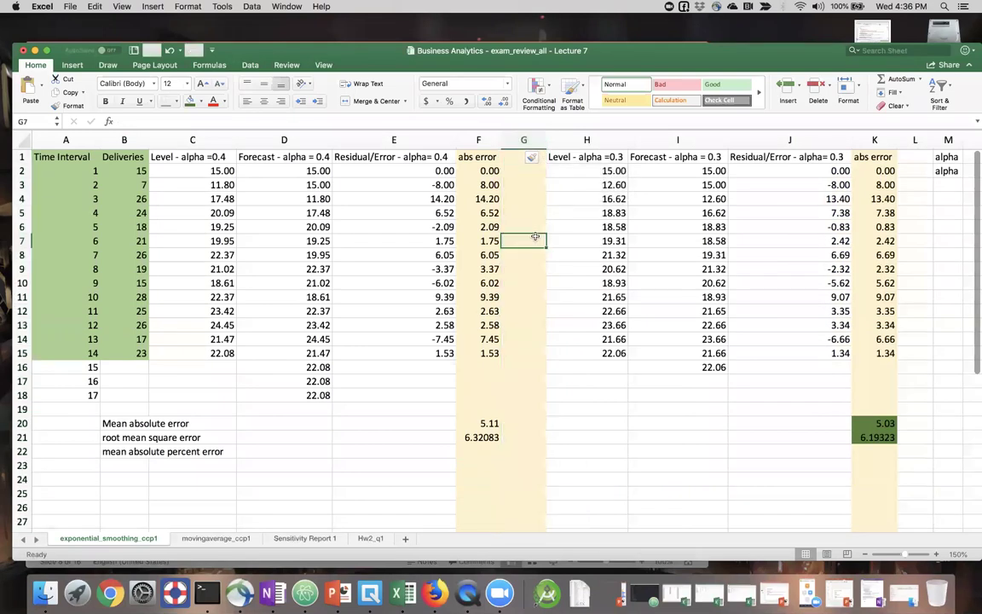
- Enter the header "absoolute % error" in G1 and widen column G to fit it
left_click(514, 157)
type("abs")
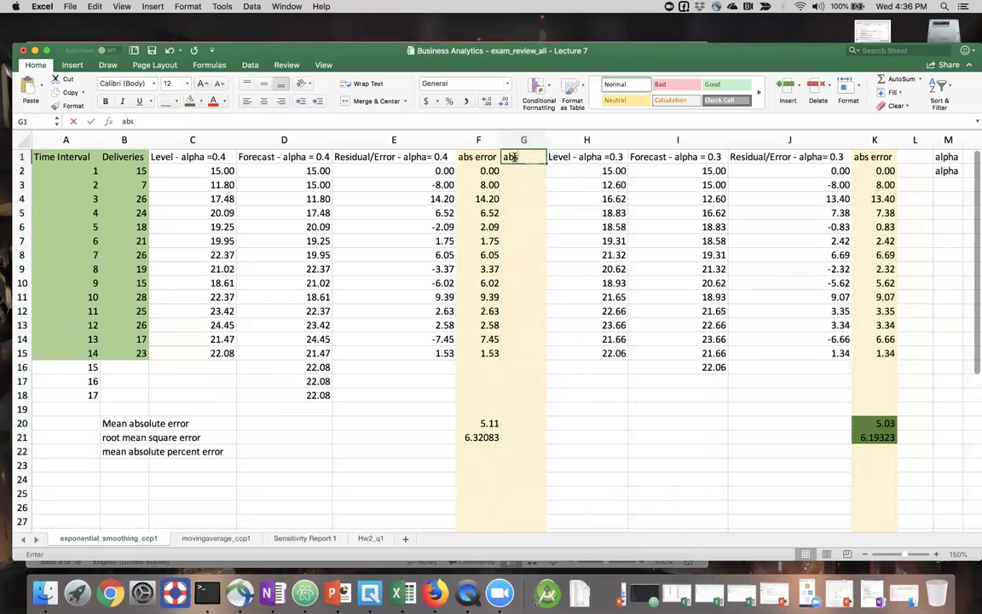
type("oulte")
key("BackSpace")
key("BackSpace")
key("BackSpace")
key("BackSpace")
type("ol")
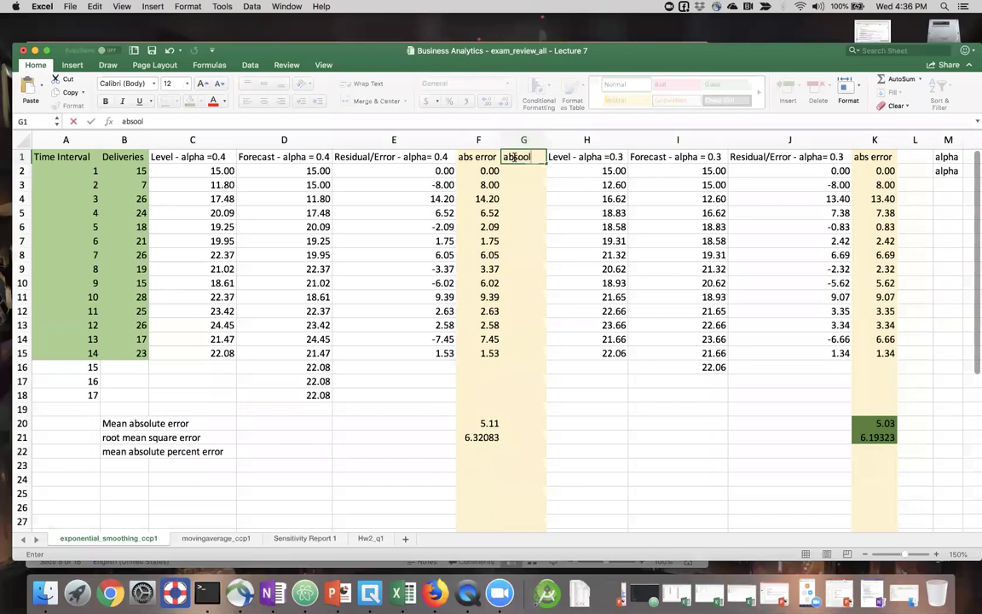
type("ute % error")
key("Return")
left_click_drag(545, 137, 584, 137)
- Copy the G1 header to L1, beside the alpha 0.3 abs error column
left_click(542, 156)
key("super+c")
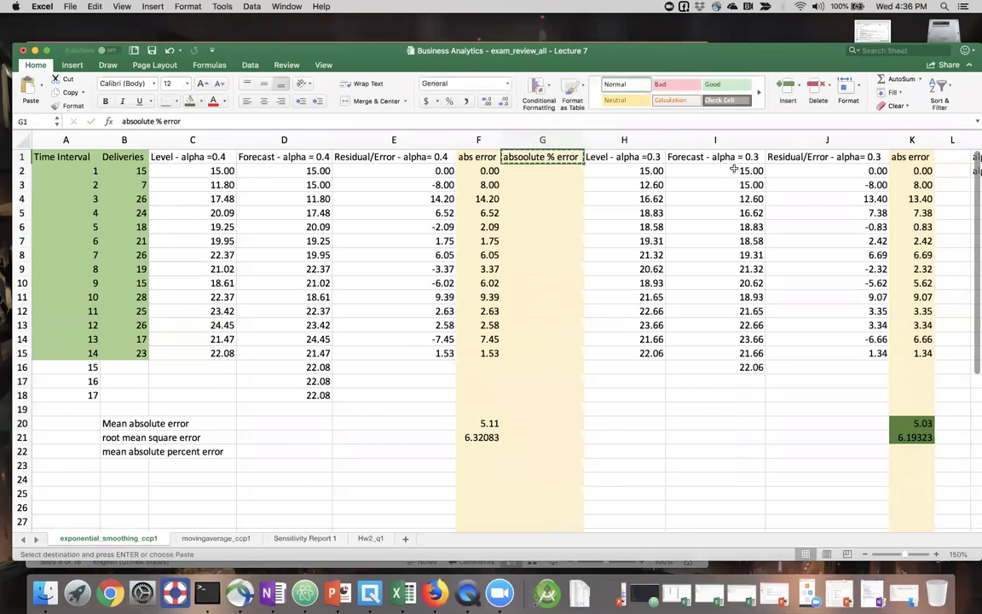
left_click(952, 157)
key("super+v")
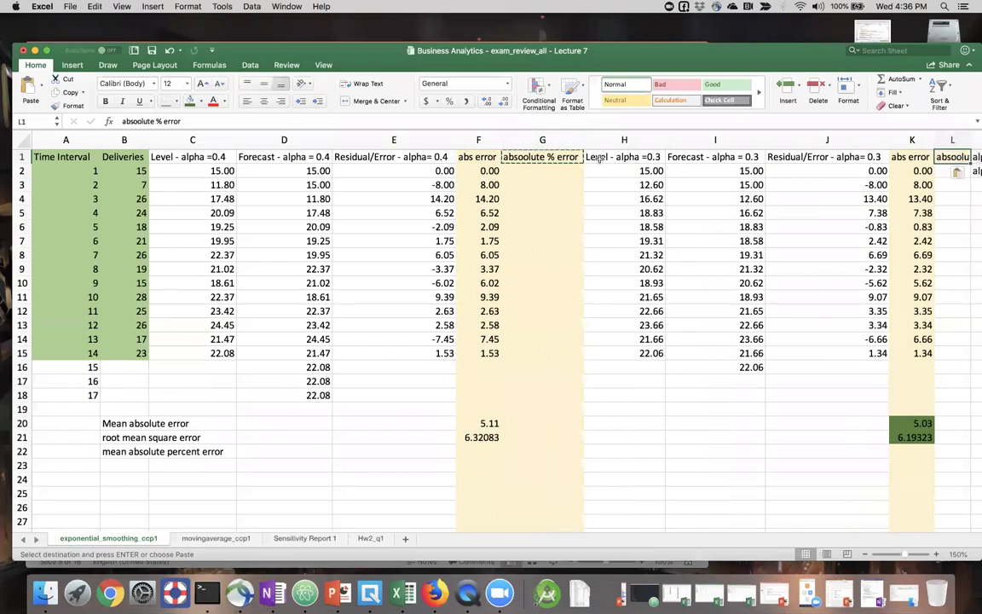
left_click(554, 171)
key("Escape")
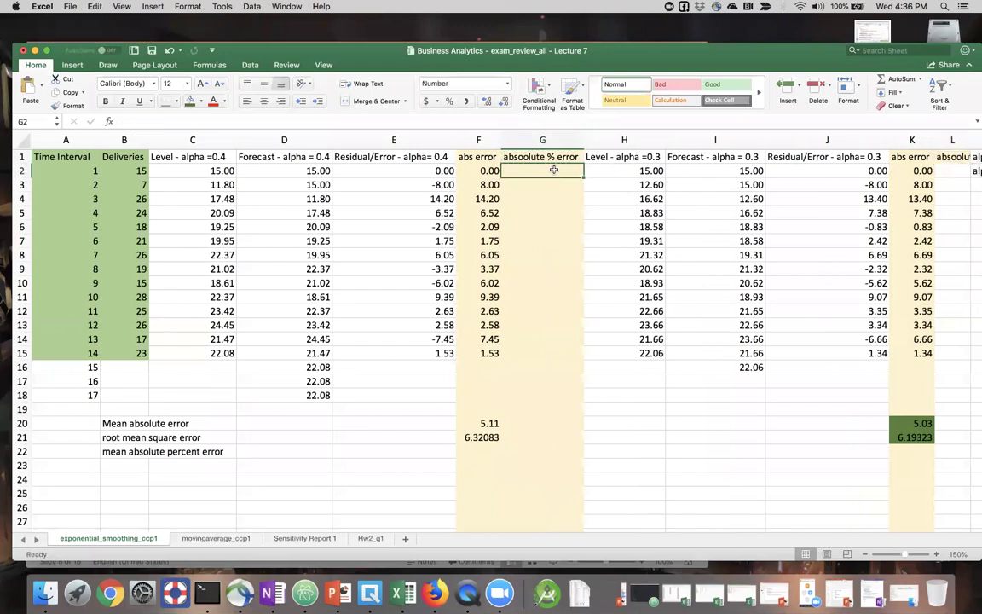
- Compute the first alpha 0.4 absolute percentage error in G2 with =F2/B2
type("=")
left_click(481, 170)
type("/")
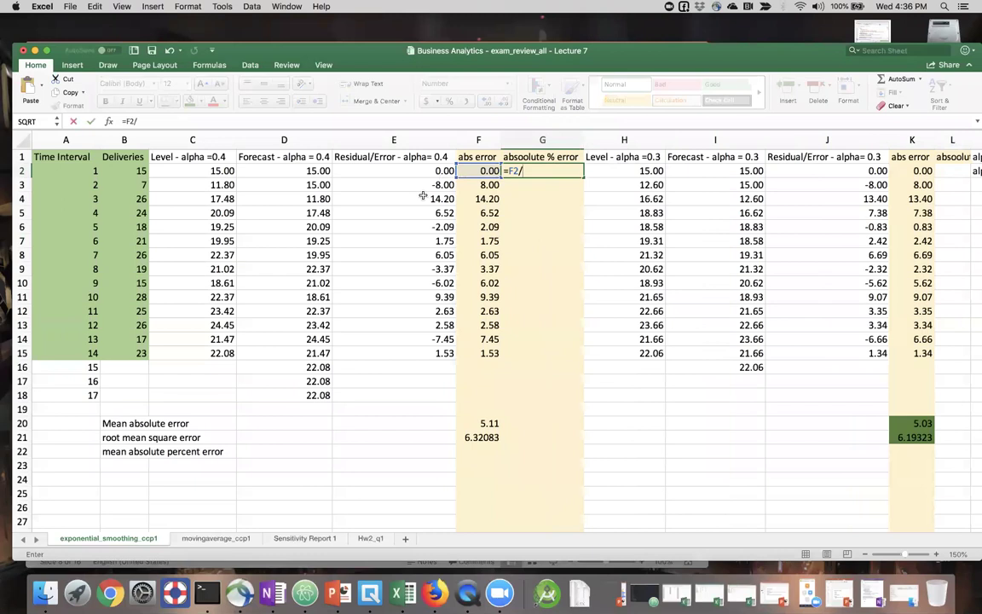
left_click(135, 171)
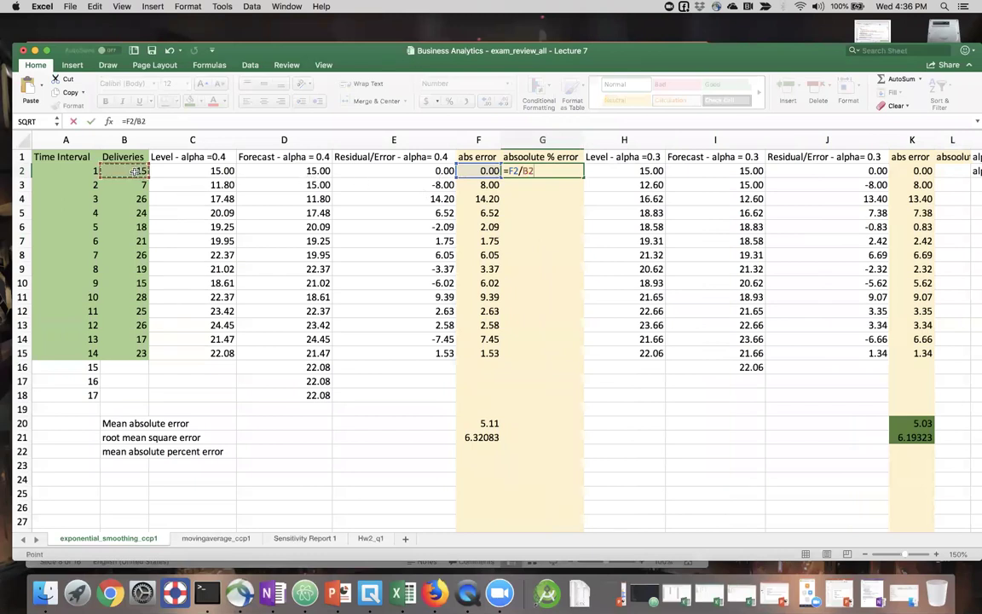
key("ctrl+Return")
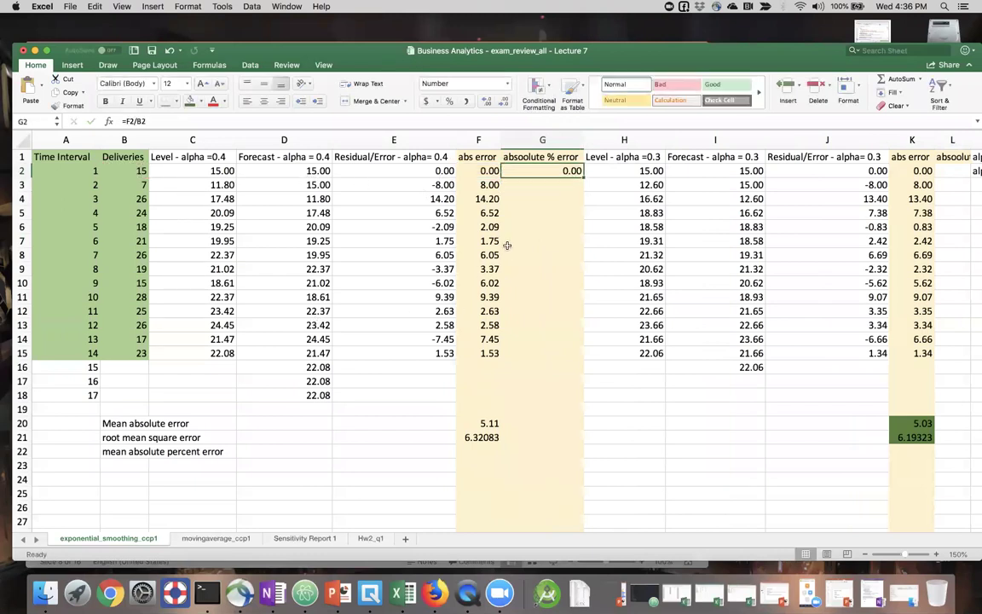
- Enter =F3/B3 in G3 and fill the formula down through G15
left_click(560, 184)
type("=")
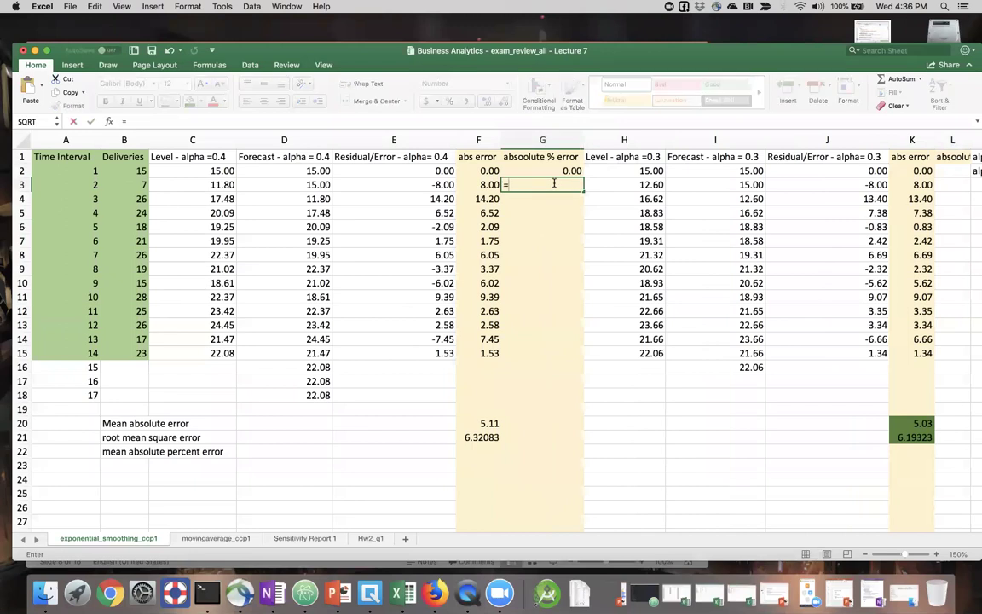
key("Left")
type("/")
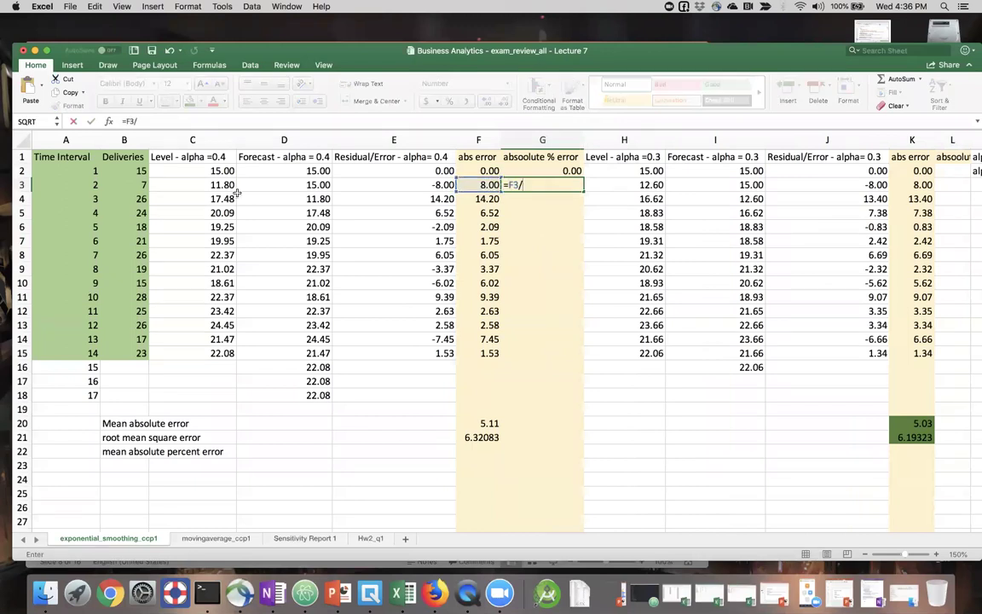
left_click(128, 181)
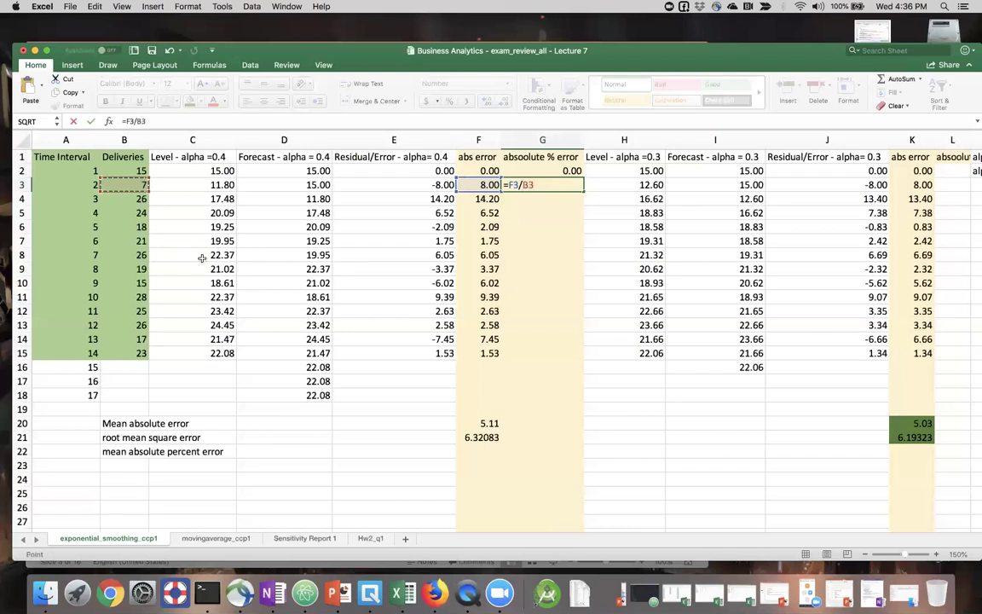
key("Return")
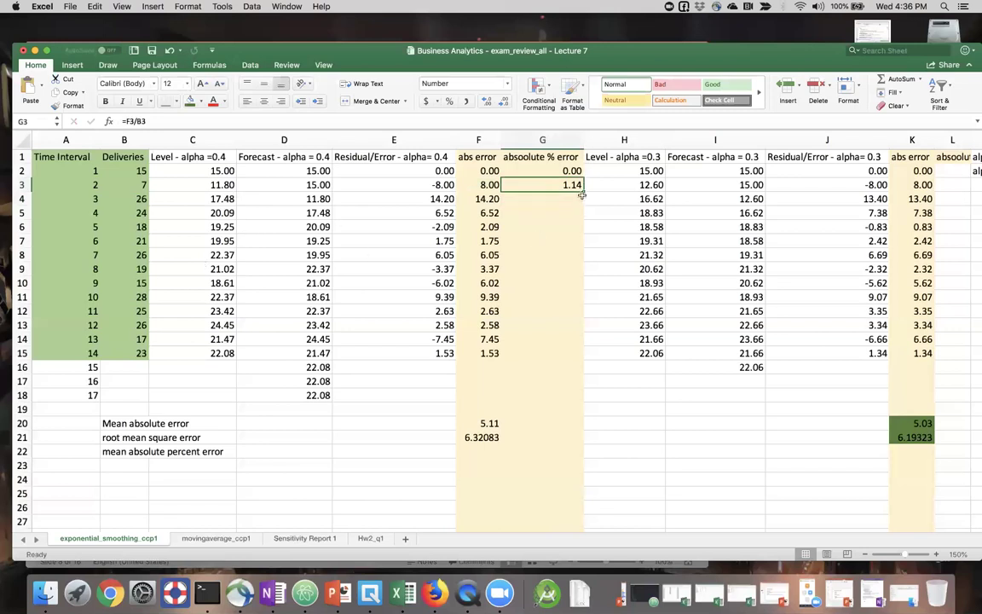
left_click_drag(583, 192, 566, 355)
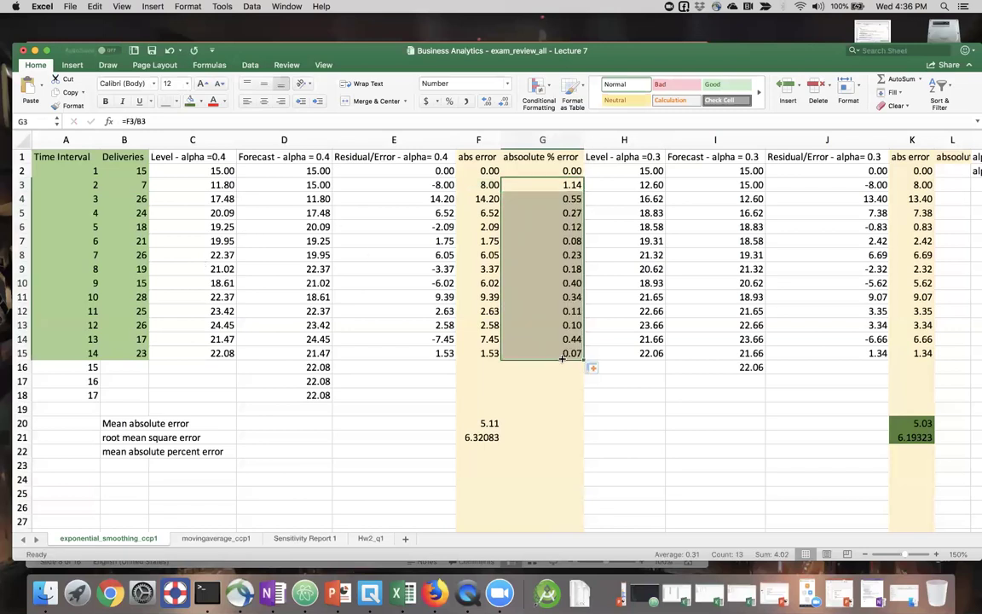
key("Up")
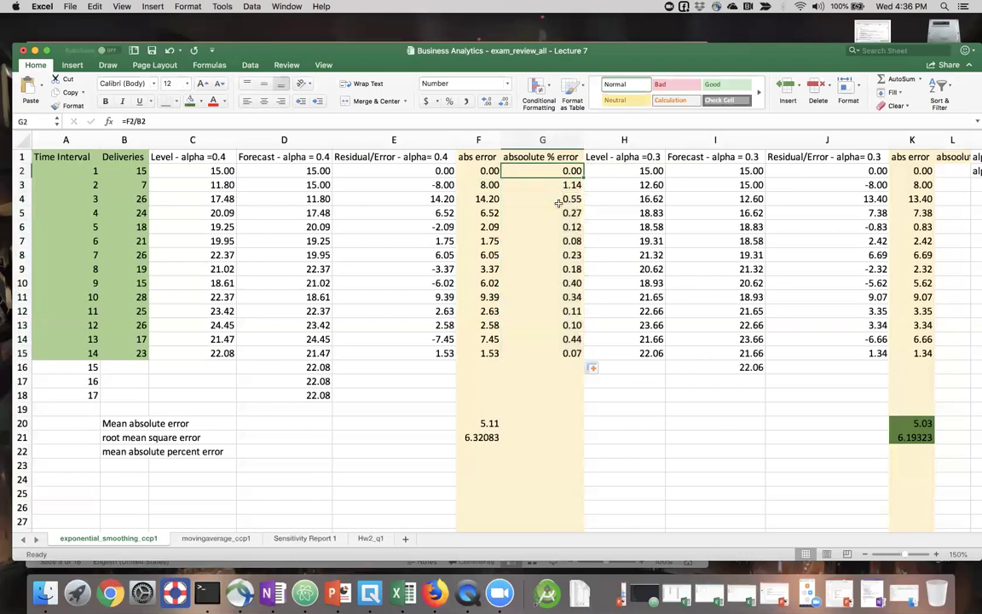
left_click(556, 188)
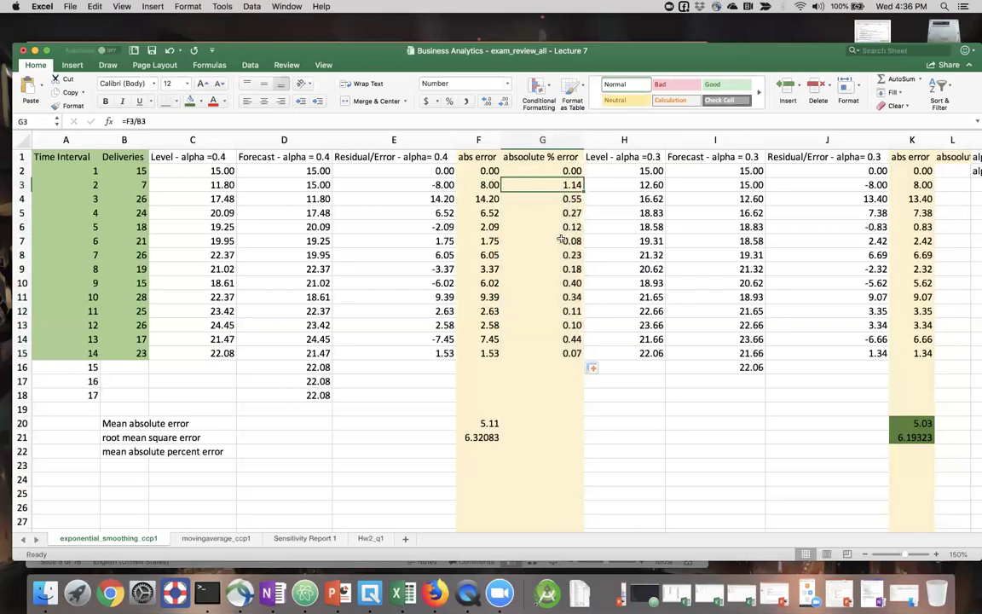
- Correct the spelling of the G1 header to "absolute % error"
left_click(527, 158)
double_click(526, 158)
key("BackSpace")
- Try to copy the alpha 0.4 absolute percentage error formulas from G2:G15 to L2:L15
left_click_drag(524, 173, 565, 356)
key("cmd+c")
left_click(952, 172)
key("cmd+v")
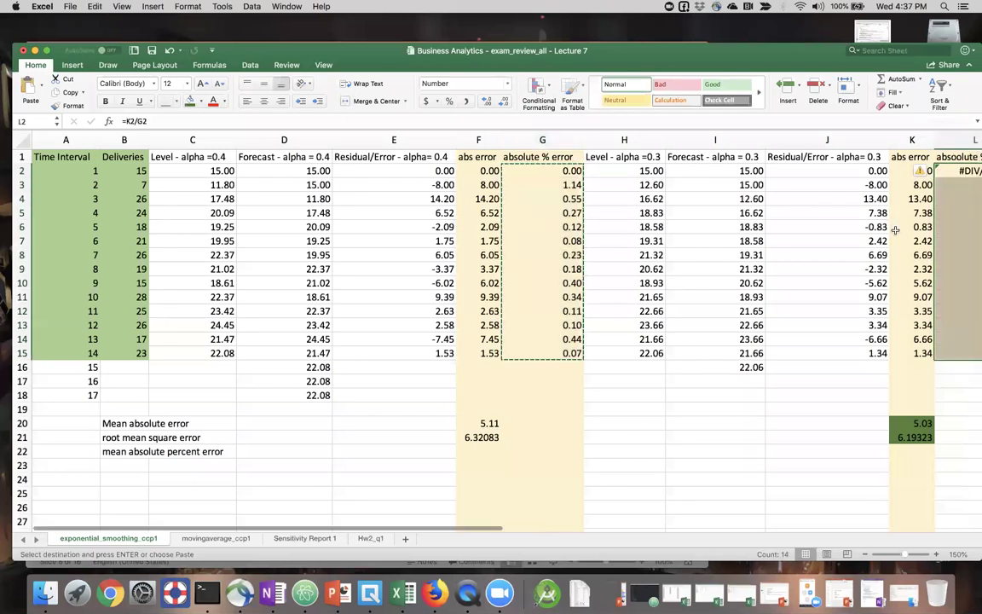
scroll(910, 196, "right", 3)
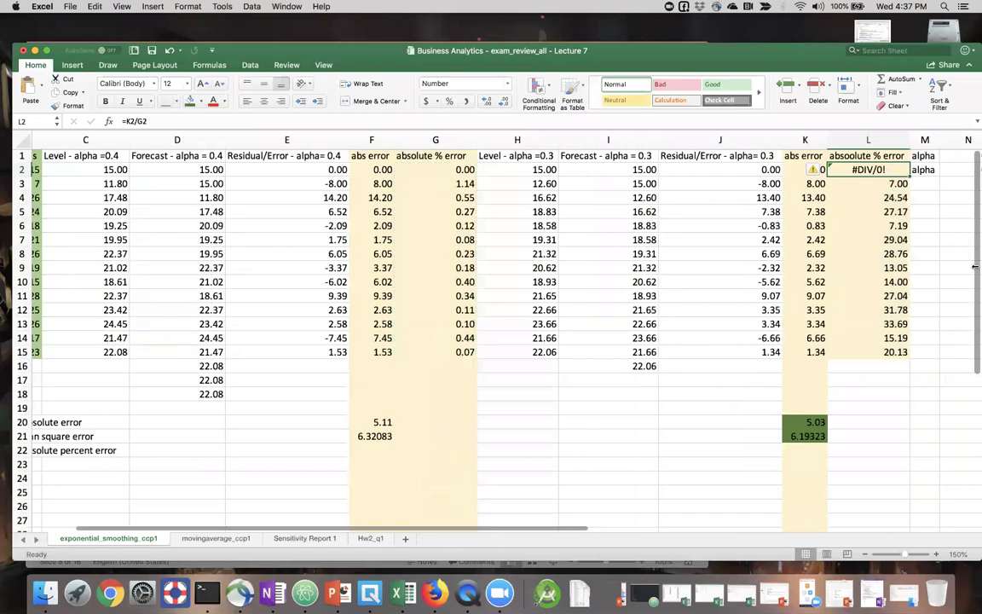
- Clear the pasted formulas from L2:L15
left_click(868, 281)
key("Escape")
left_click_drag(878, 173, 875, 361)
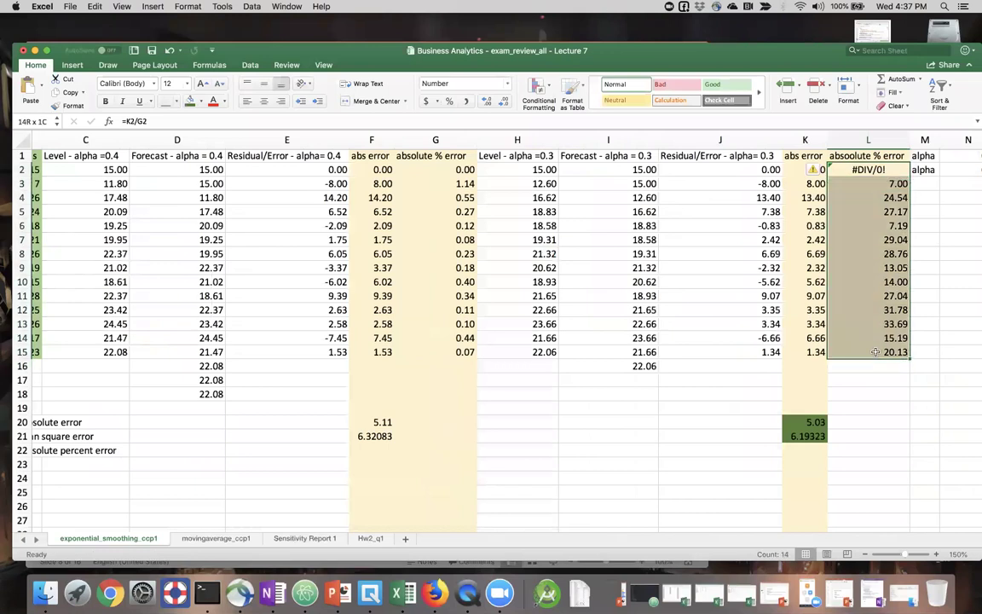
key("Delete")
left_click(868, 338)
- Compute the first alpha 0.3 absolute percentage error in L2 with =K2/B2
left_click(861, 170)
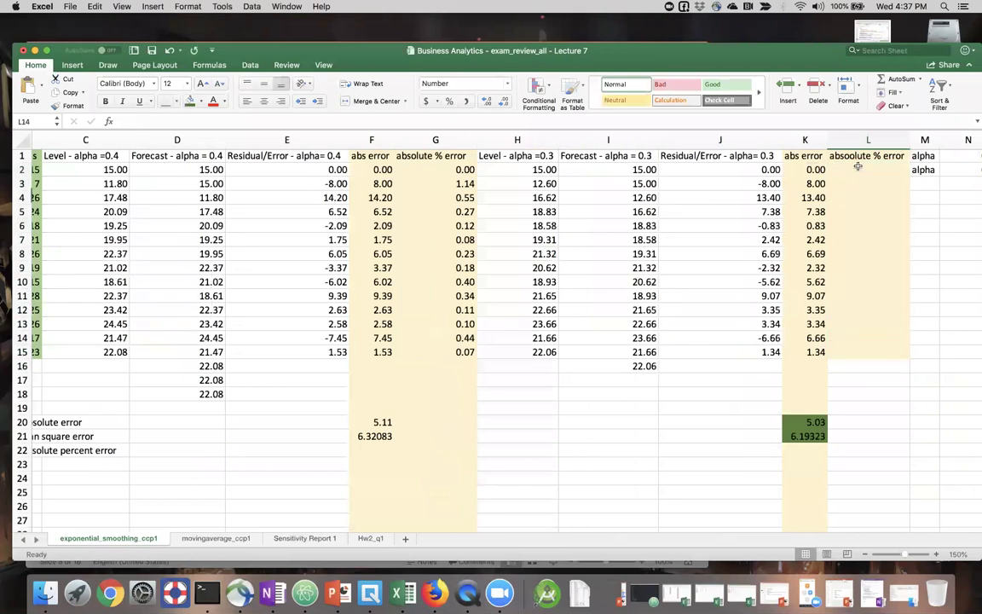
type("=")
key("Left")
type("/")
key("Left")
key("Left")
key("Left")
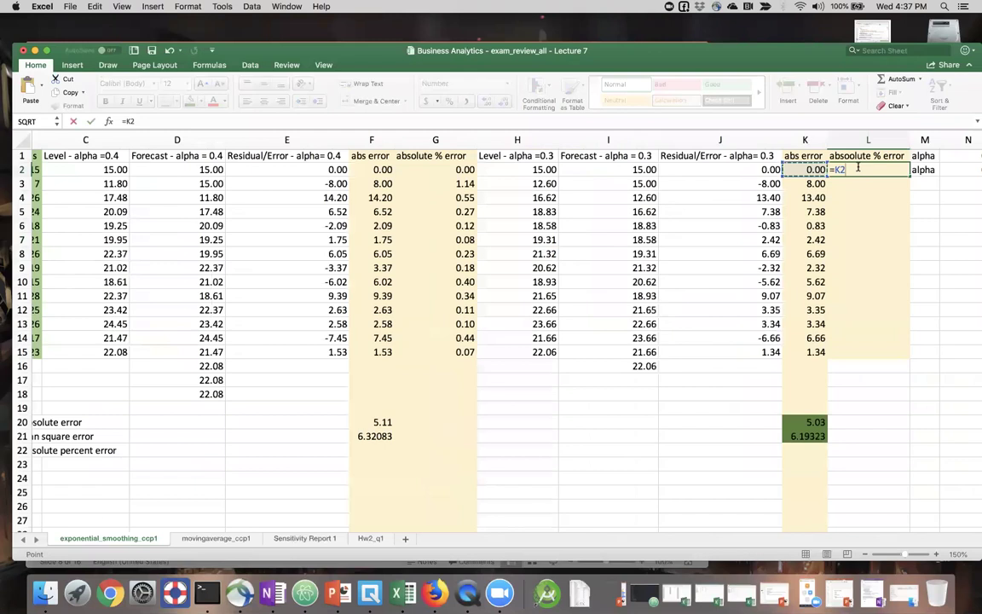
key("Left")
key("Left")
key("Left")
key("Left")
key("Left")
key("Left")
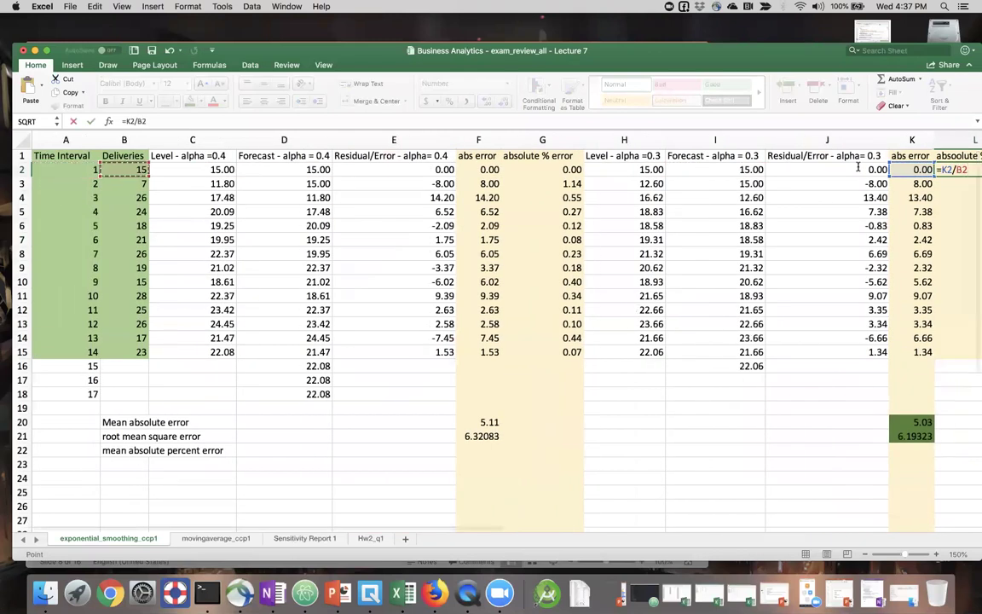
key("Return")
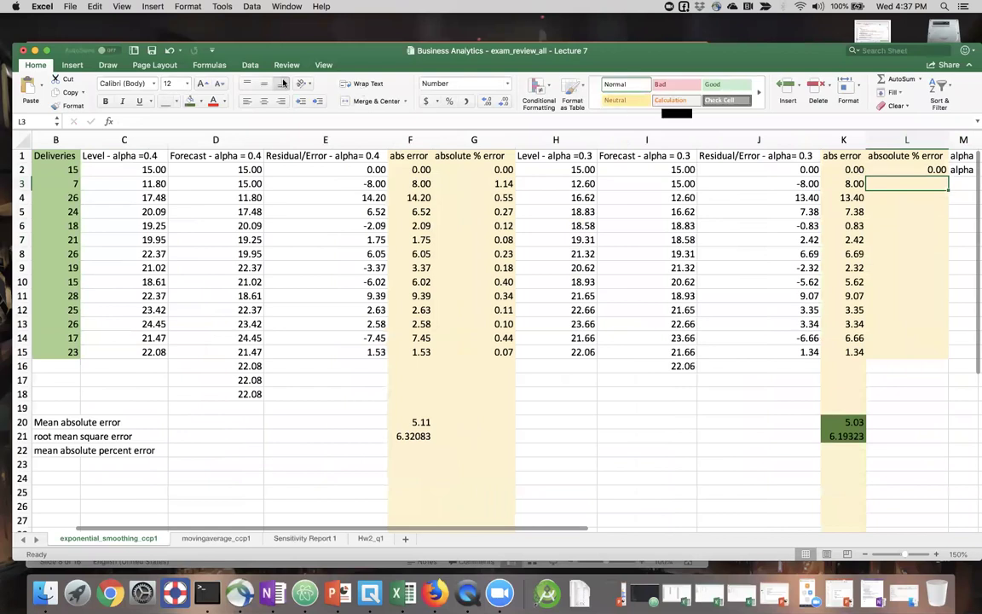
- Fill the alpha 0.3 absolute percentage error formula from L2 down through L15
left_click(323, 64)
left_click(316, 85)
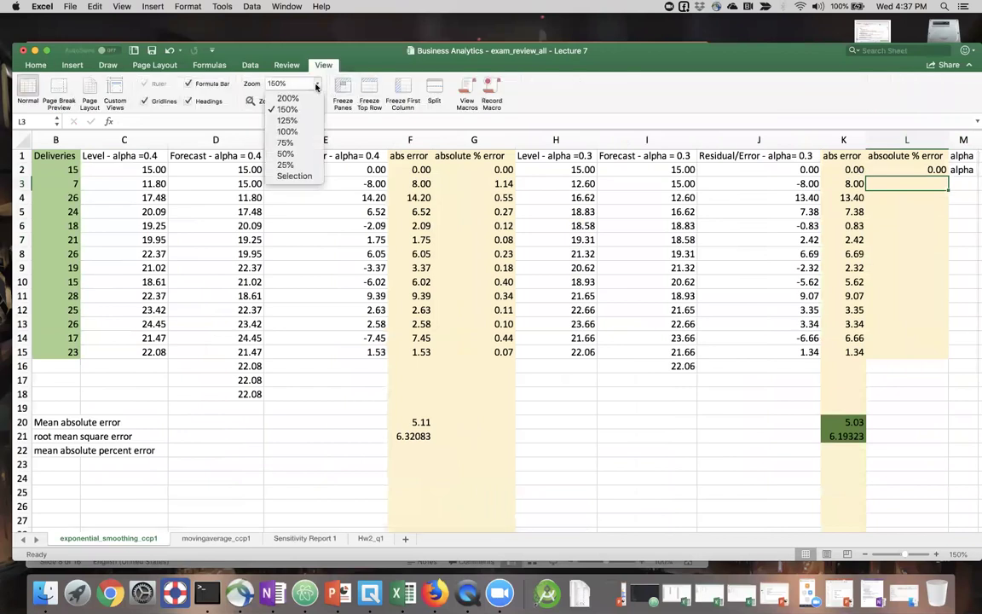
left_click(288, 121)
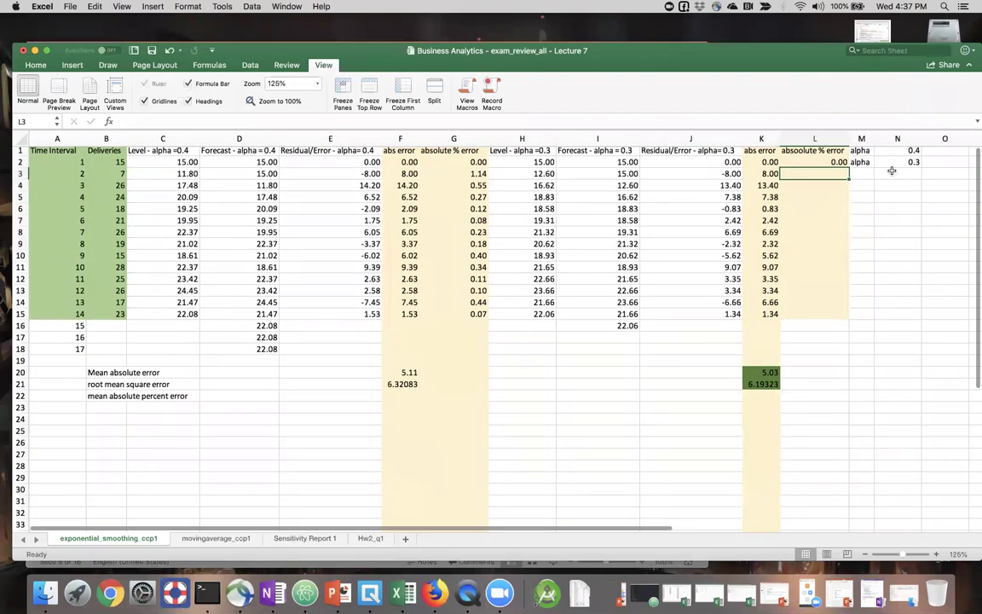
left_click(809, 160)
left_click_drag(849, 167, 853, 315)
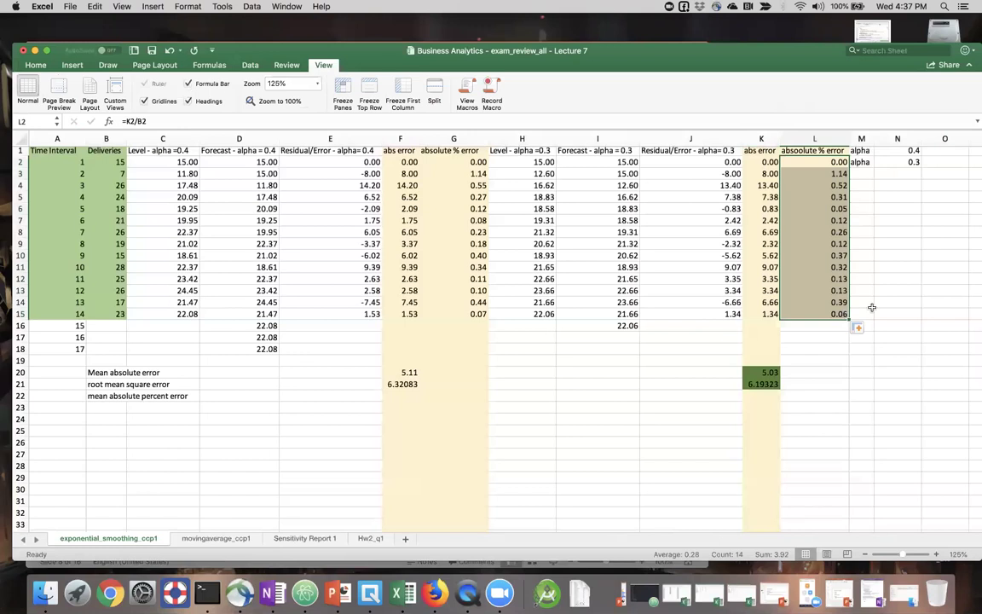
- Compute the alpha 0.4 mean absolute percent error in F22 as the average of G2:G15
left_click(810, 220)
left_click(814, 137)
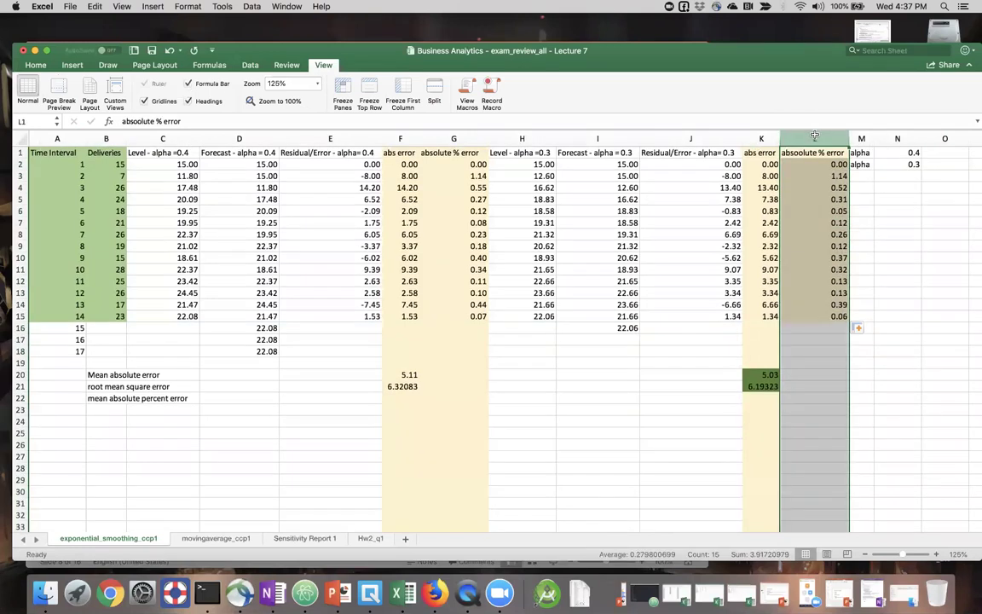
left_click(401, 398)
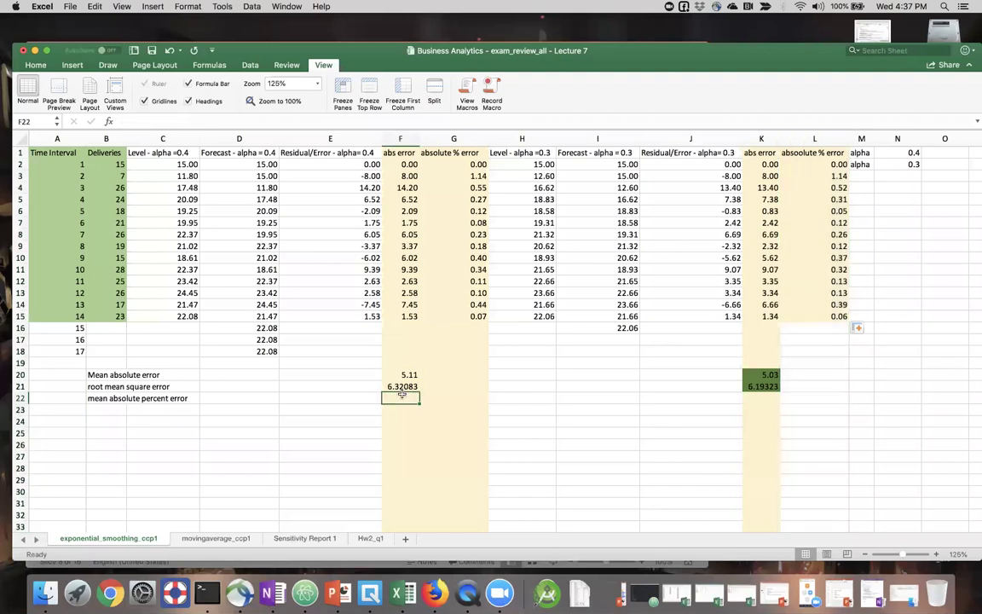
type("=average(")
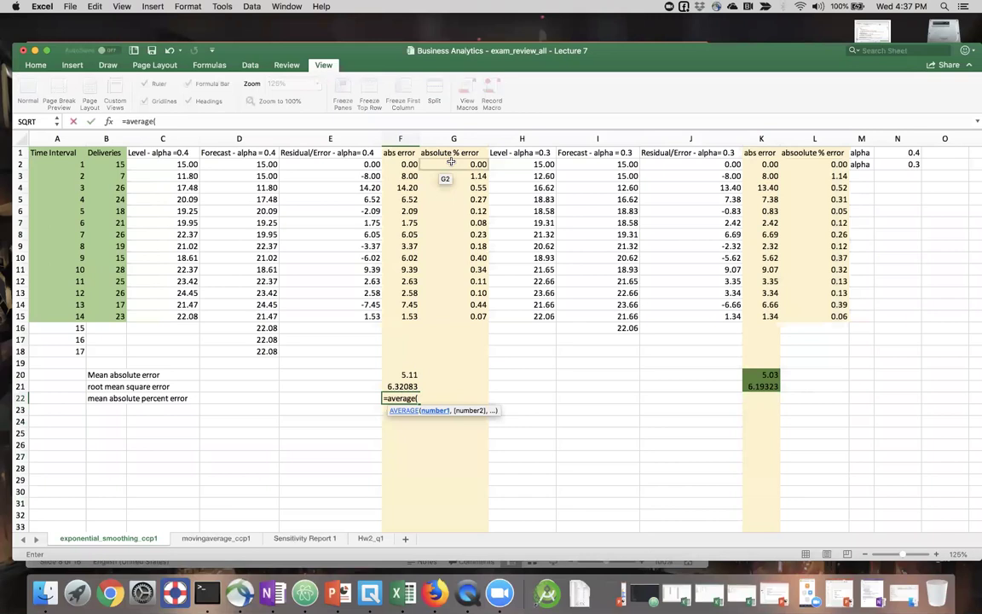
left_click_drag(453, 164, 452, 317)
key("Return")
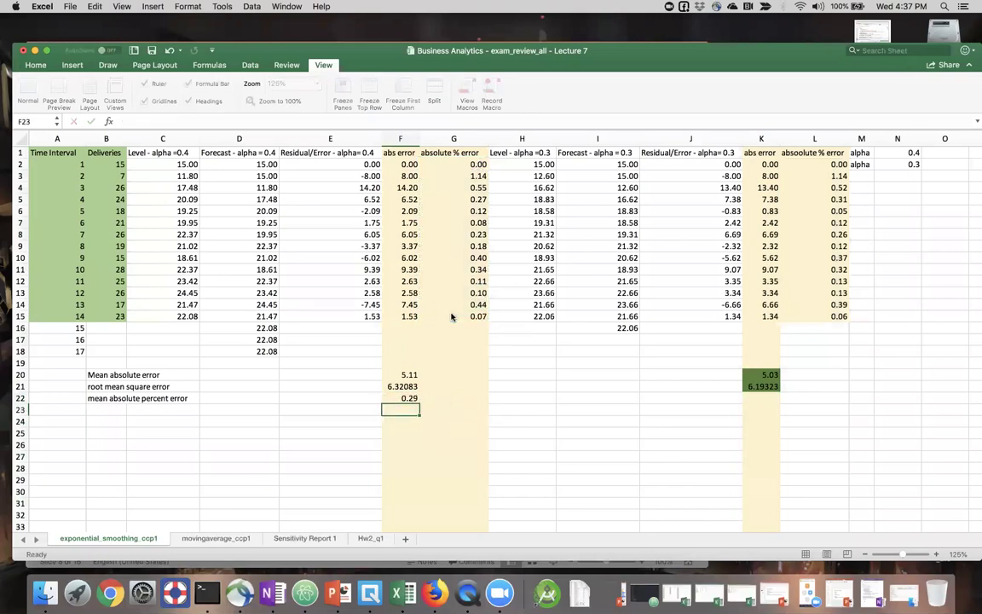
- Copy the mean absolute percent error formula from F22 to K22 for alpha 0.3
key("super+c")
left_click(762, 397)
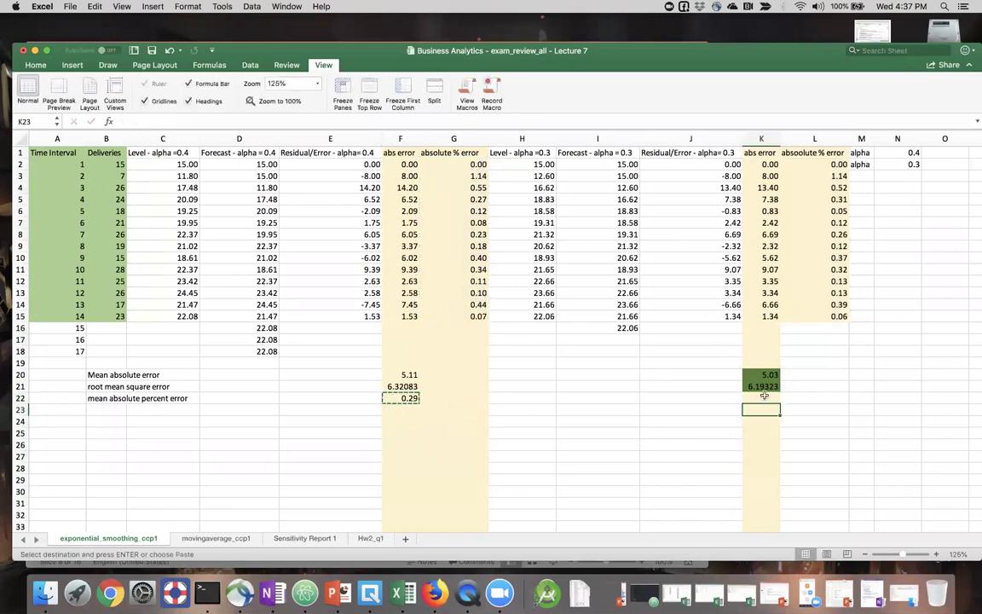
key("super+v")
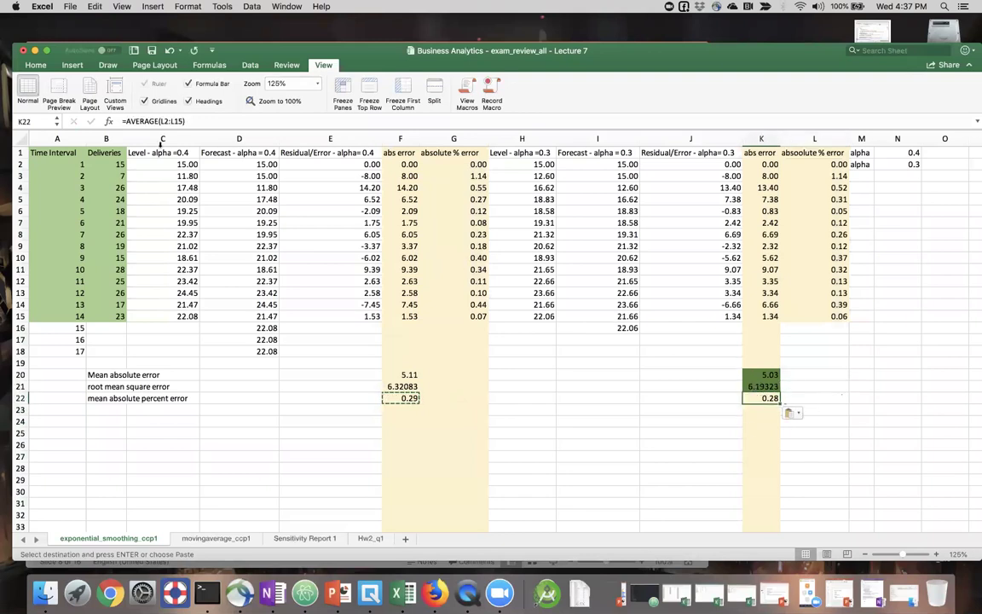
- Fill K22 with the same dark green as K20:K21 to mark the better mean absolute percent error
left_click(35, 65)
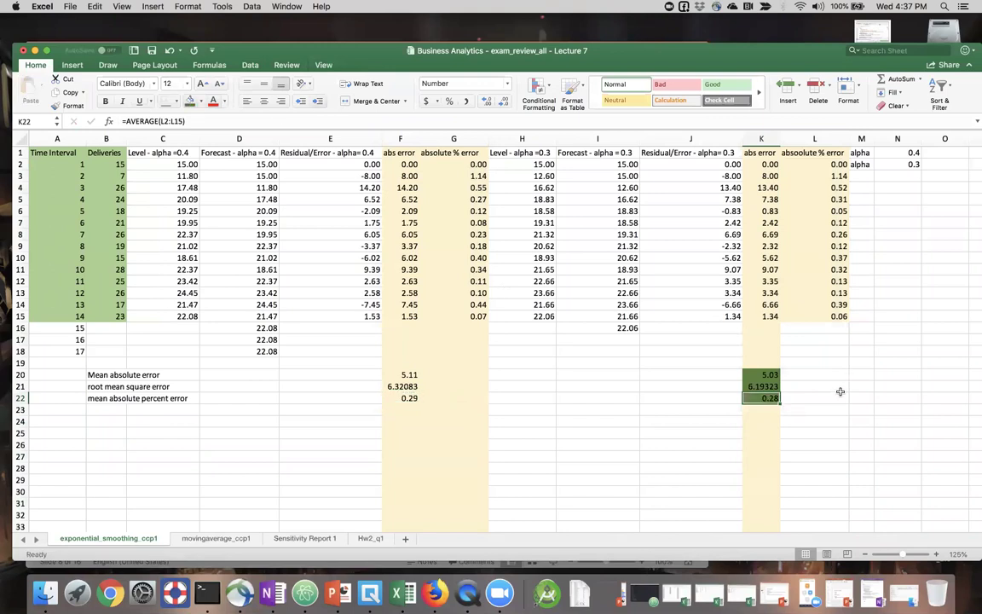
left_click(814, 405)
left_click(761, 384)
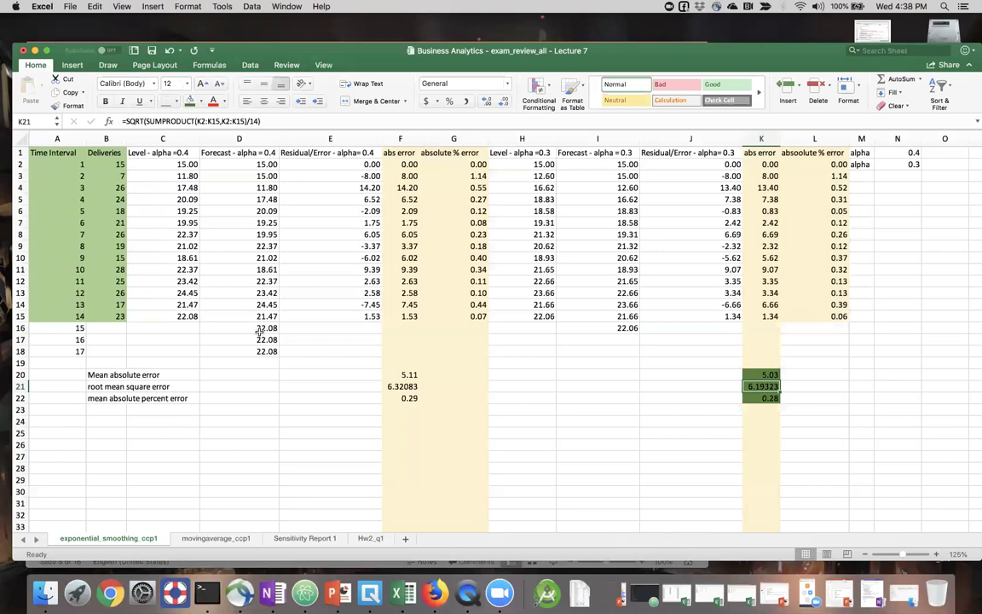
- Examine the alpha 0.3 level formula in H3 and the cells it references
left_click(72, 328)
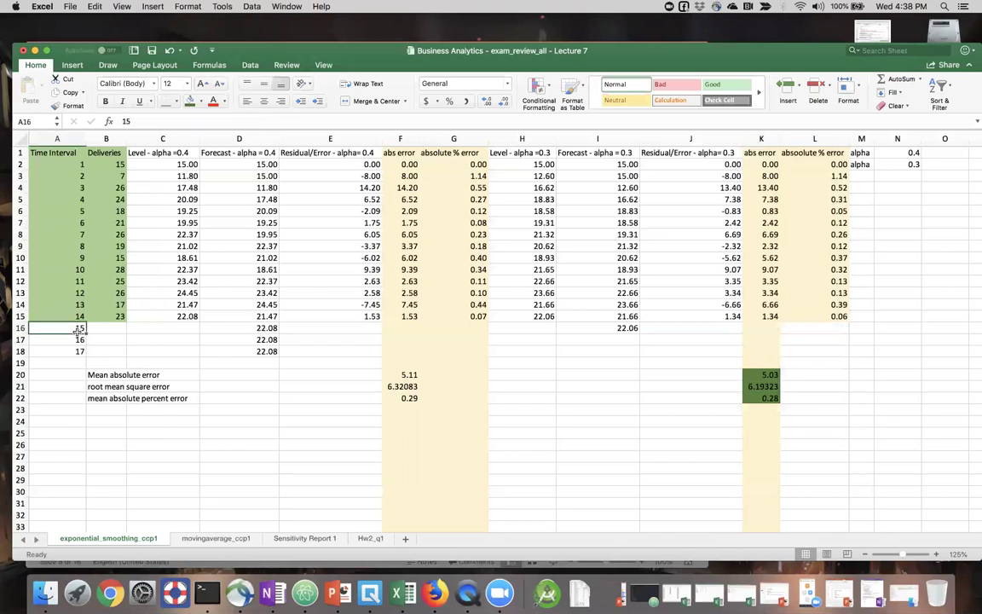
left_click(181, 164)
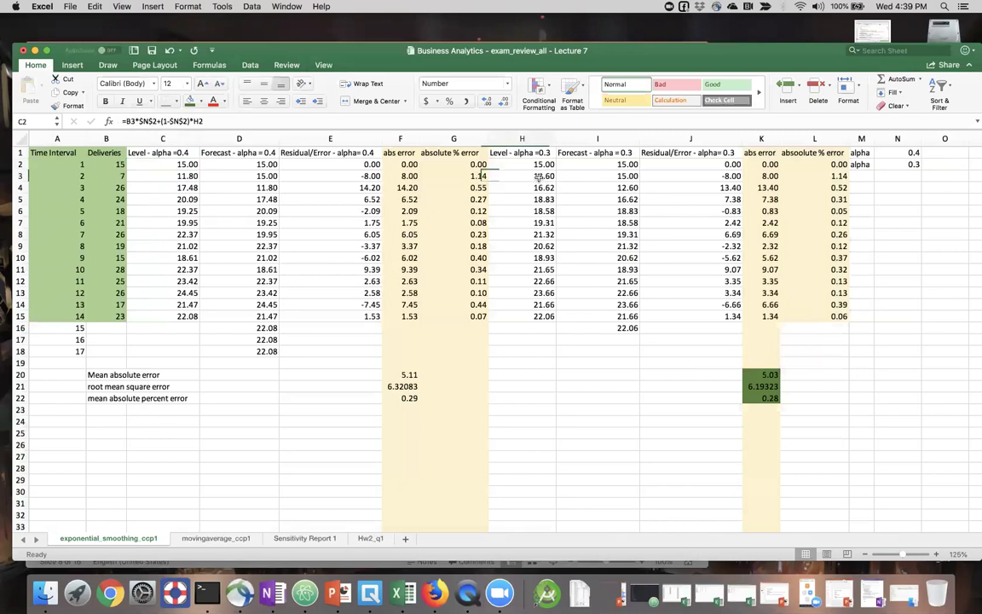
double_click(511, 176)
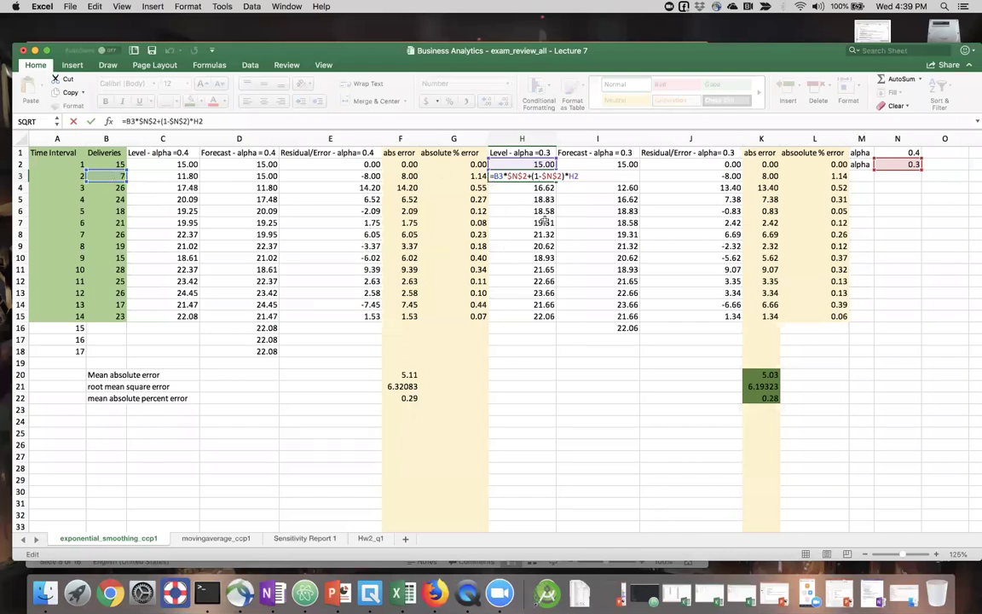
key("Return")
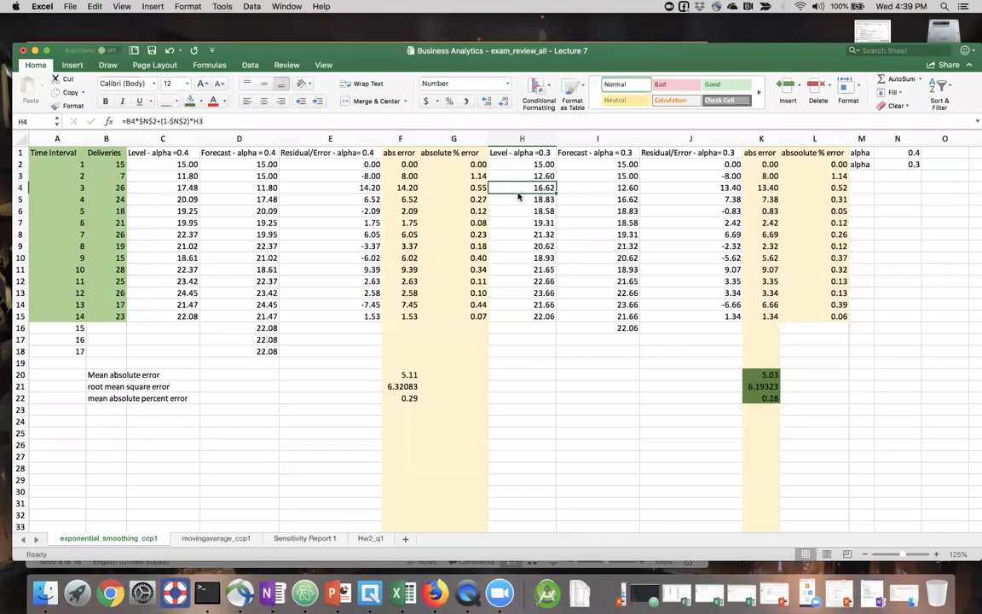
- Examine the initial alpha 0.4 level in C2 and the forecast formulas in D3 and D4
left_click(171, 164)
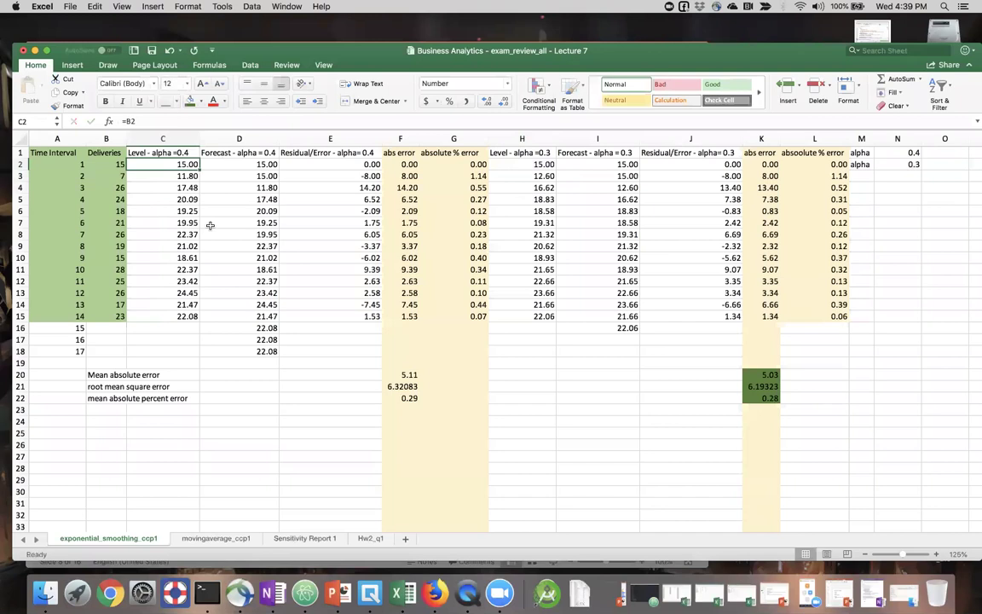
left_click(233, 175)
type("=C2")
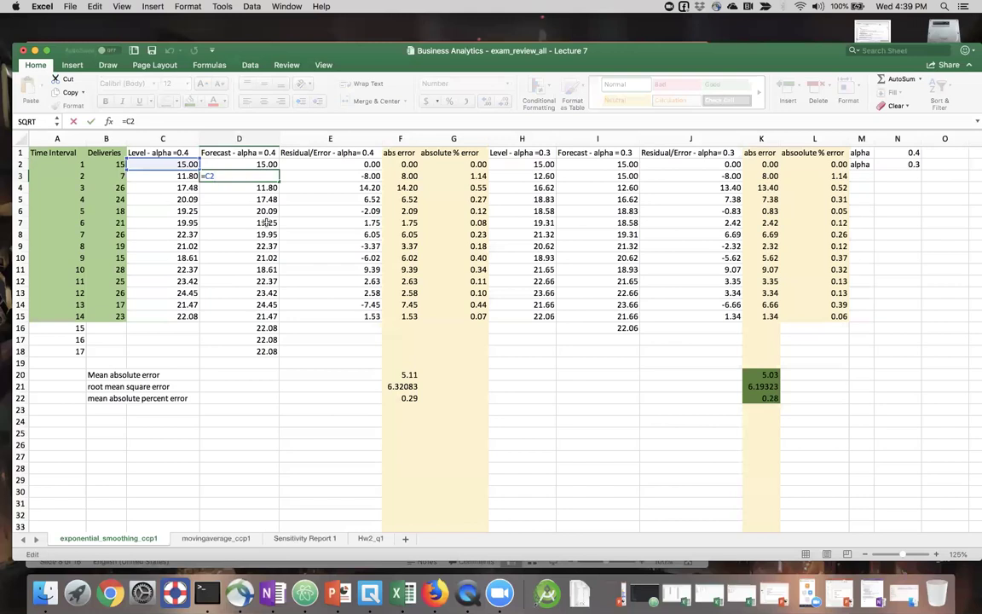
key("Return")
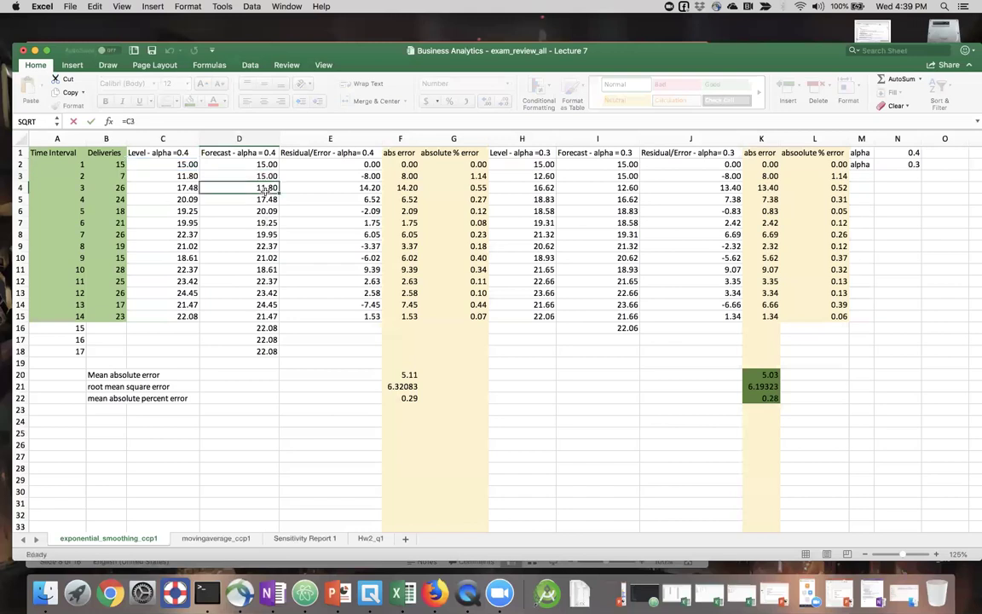
type("=C3")
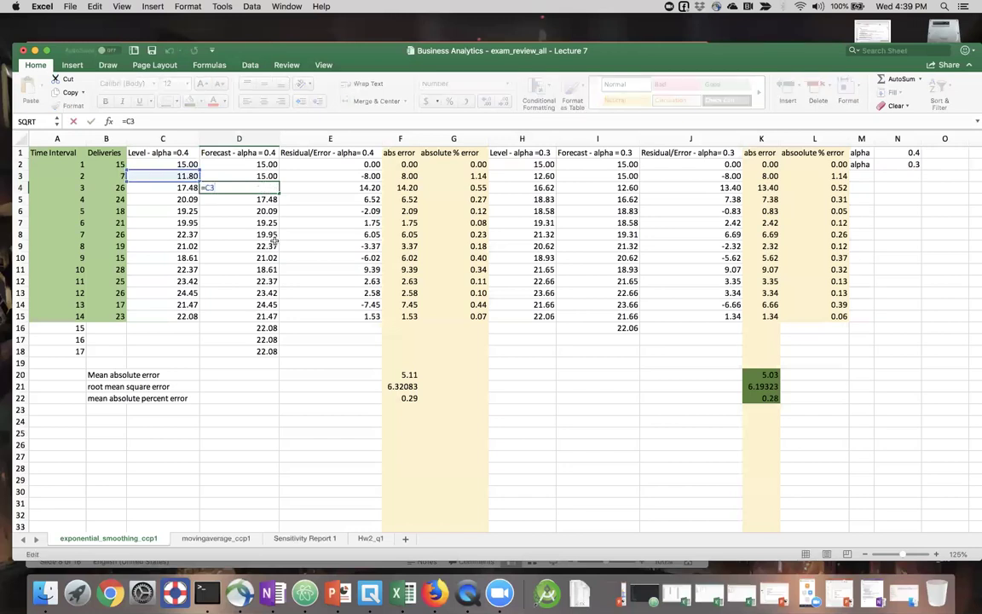
key("Return")
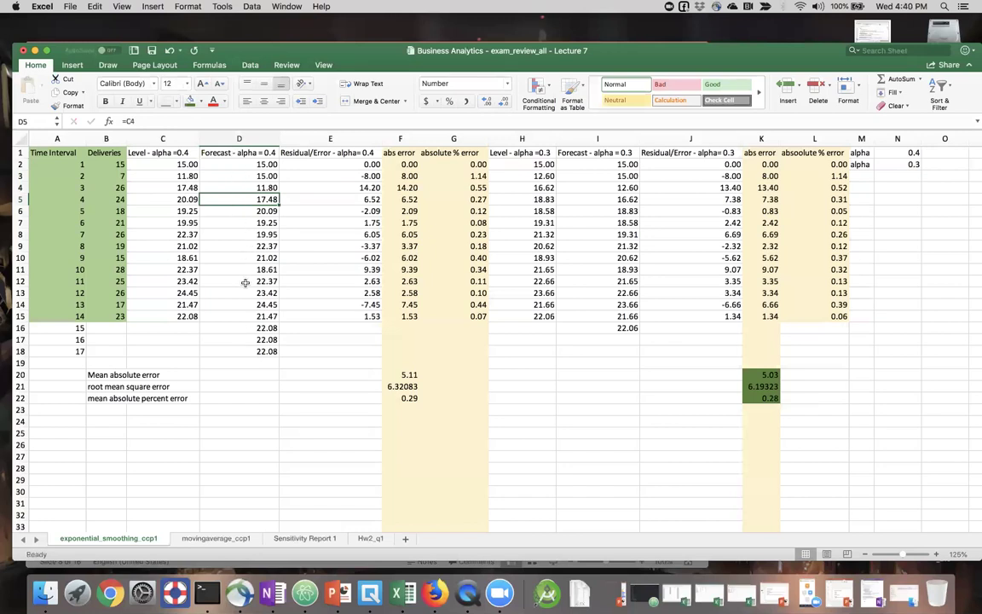
- Check the first alpha 0.4 forecast in D2 and compare the first period's deliveries, level and forecast in B2:D2
left_click(253, 164)
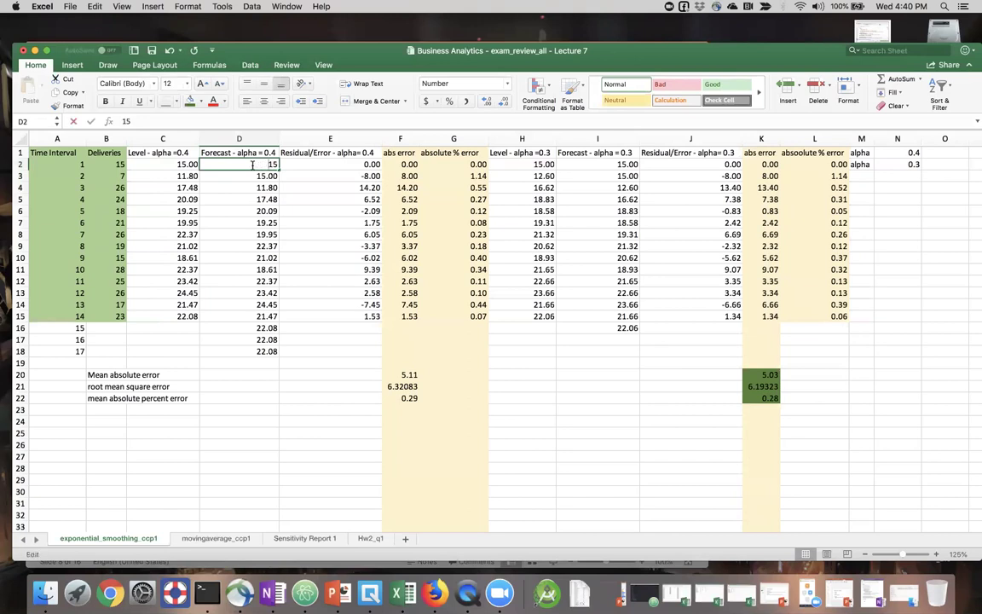
double_click(253, 164)
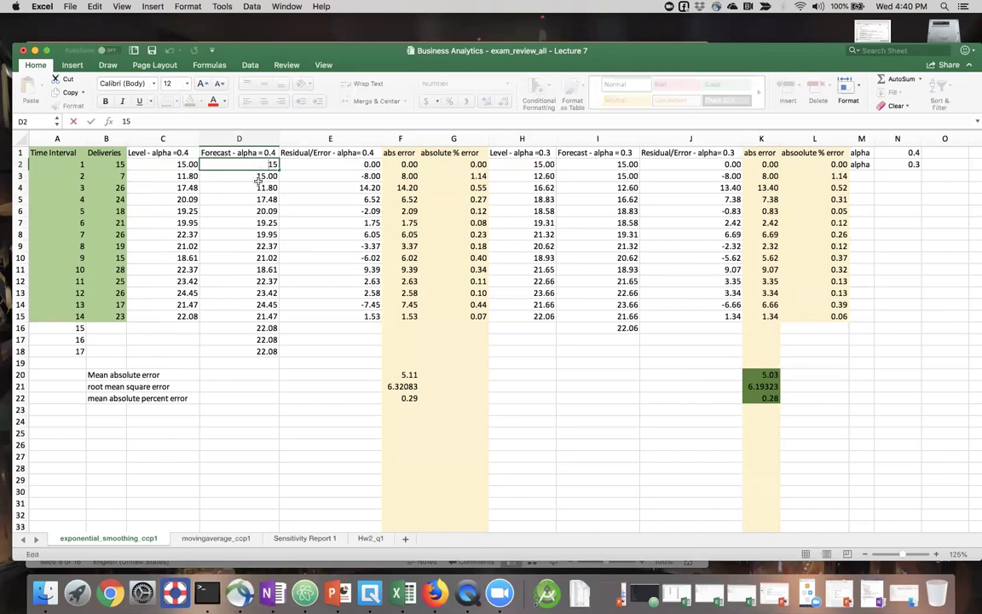
key("Return")
key("Return")
key("Return")
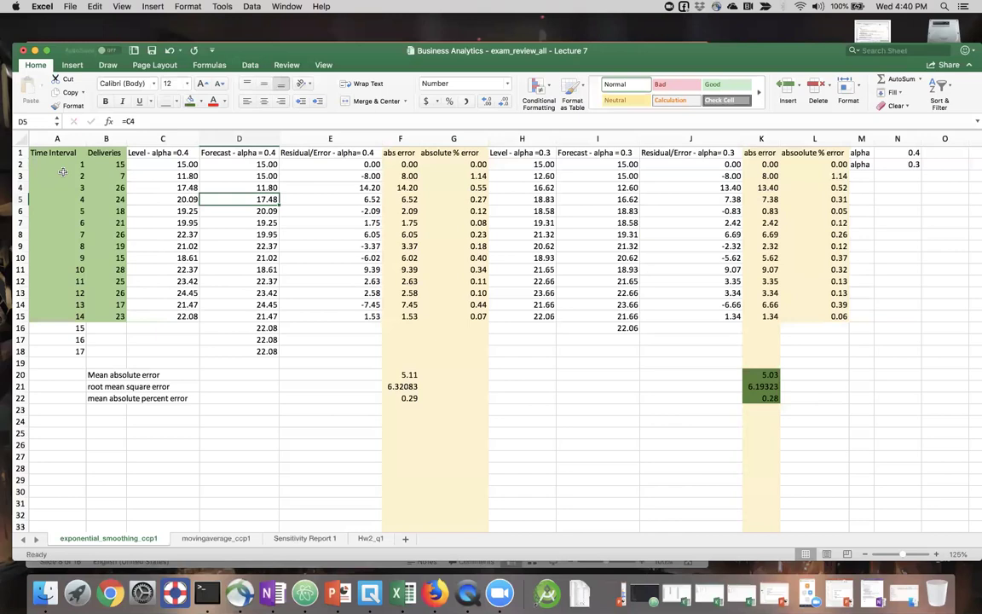
left_click(105, 164)
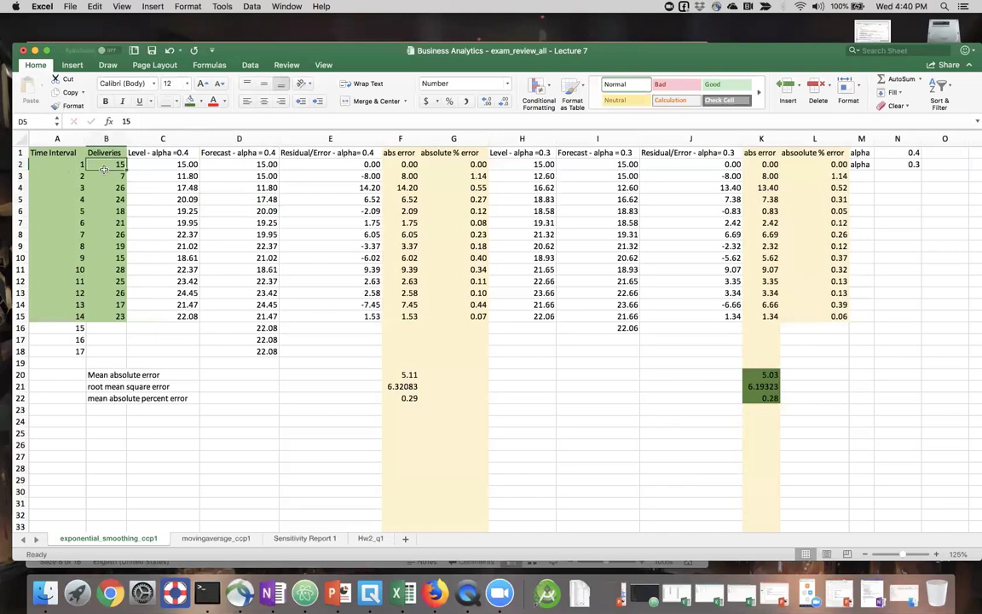
left_click(240, 165, "shift")
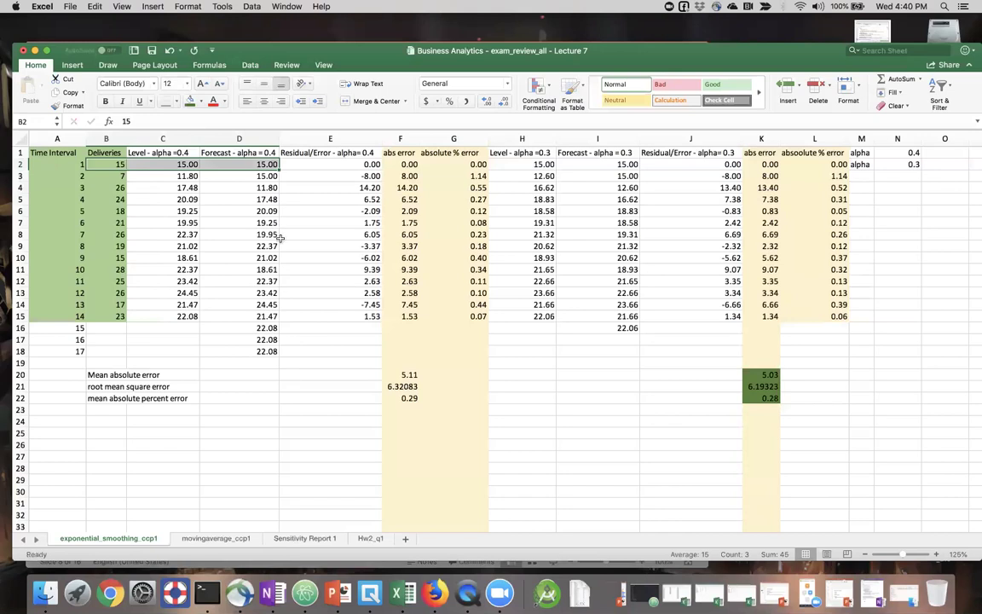
left_click(265, 374)
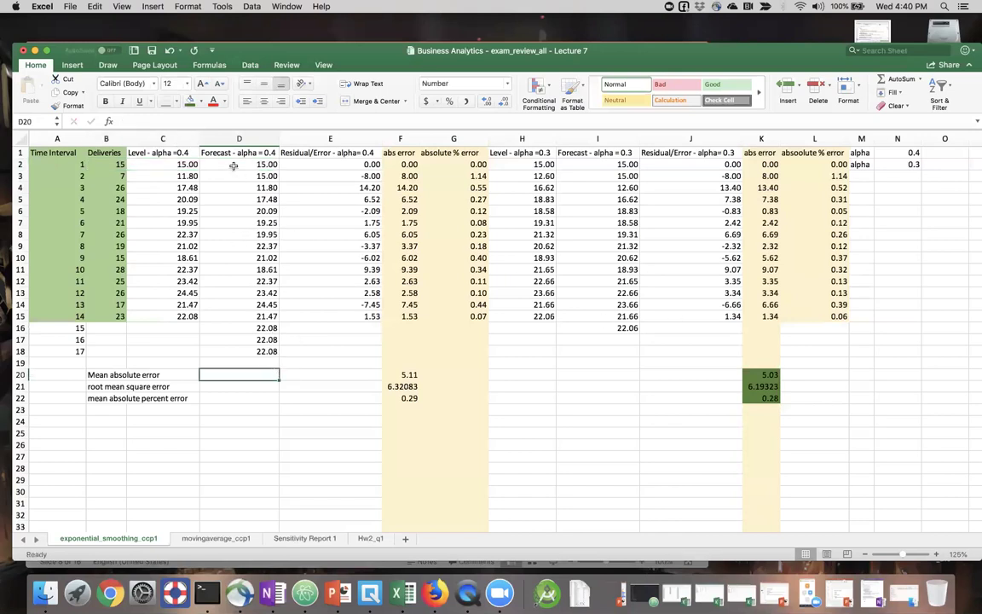
- Examine the alpha 0.4 residual formulas in E2 and E3 and the cells they reference
double_click(339, 164)
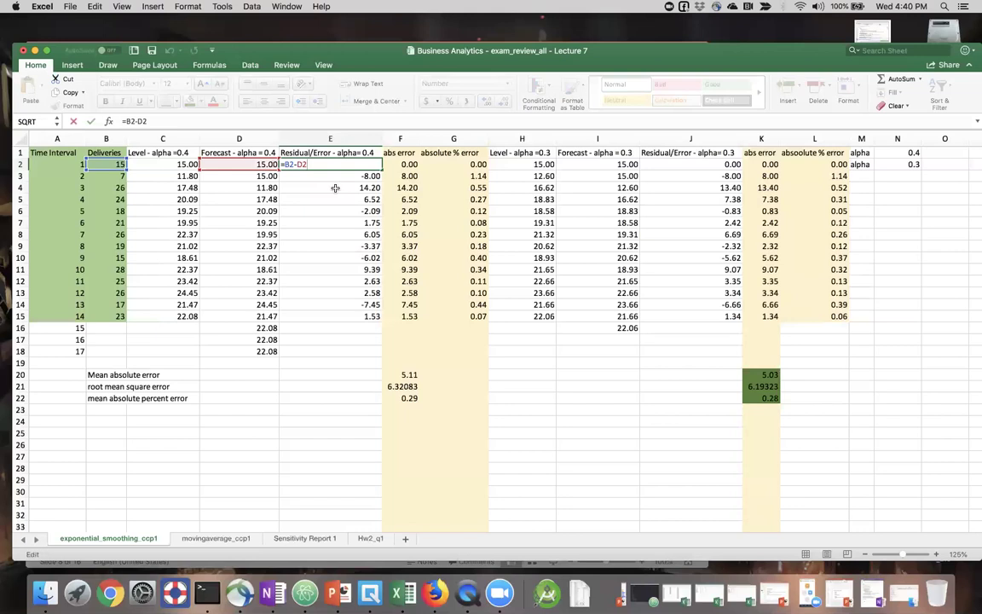
key("Return")
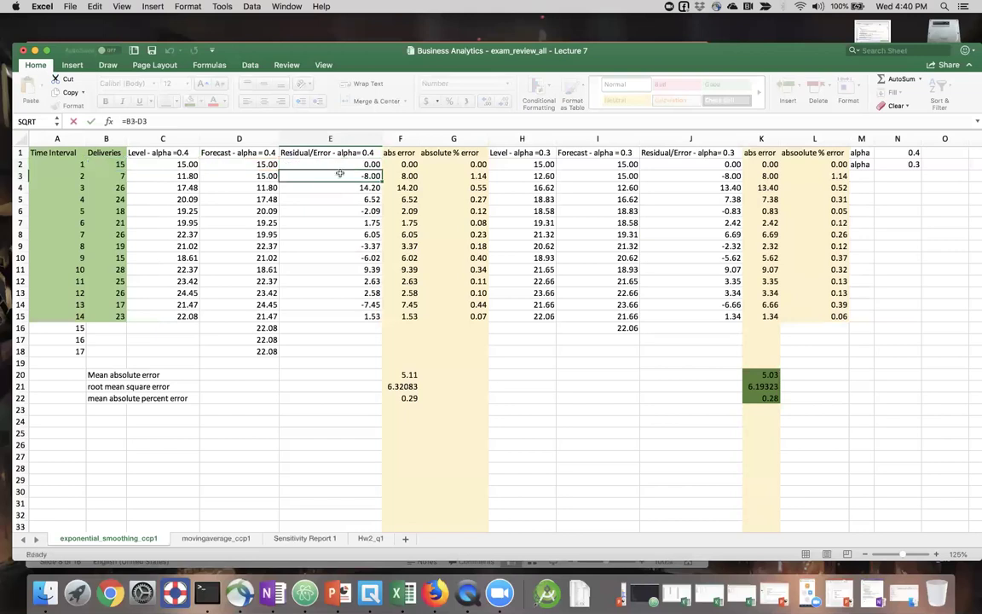
key("F2")
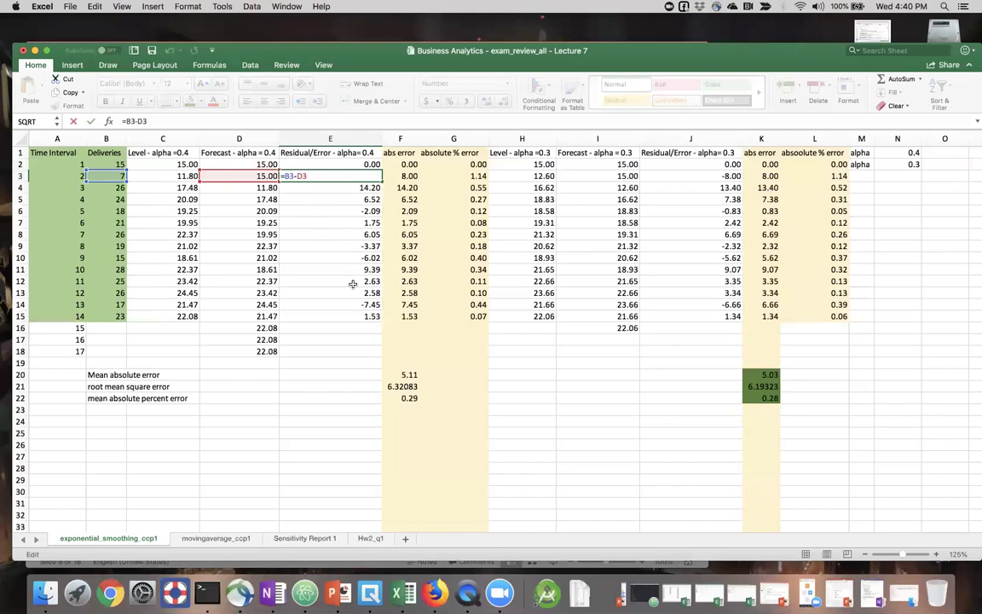
key("Return")
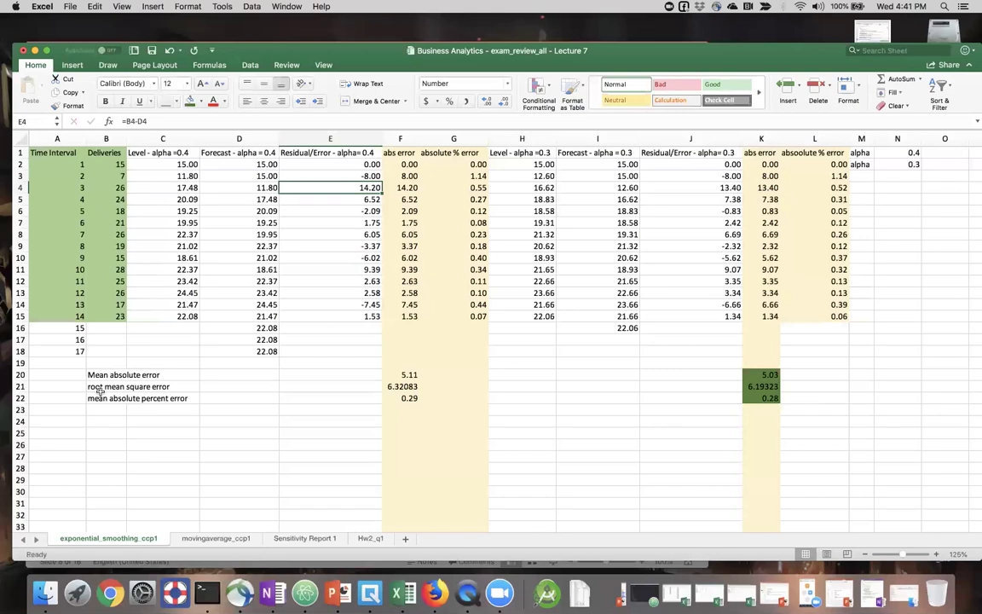
- Review the alpha 0.3 forecasts in I1:I15, the alpha 0.4 forecast for period 15 in D16 and its source level in C15
left_click(597, 154)
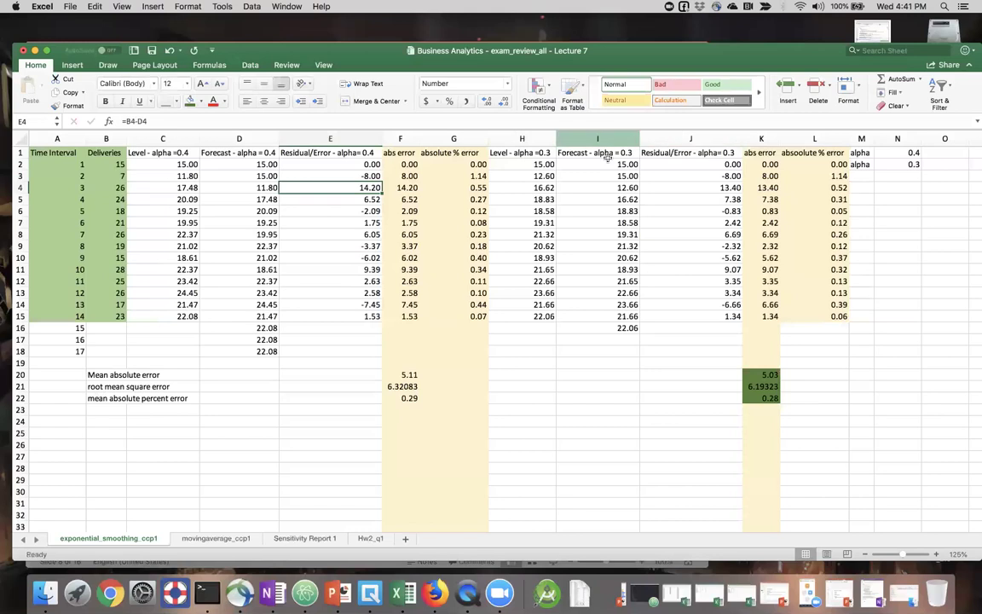
left_click_drag(603, 216, 629, 315)
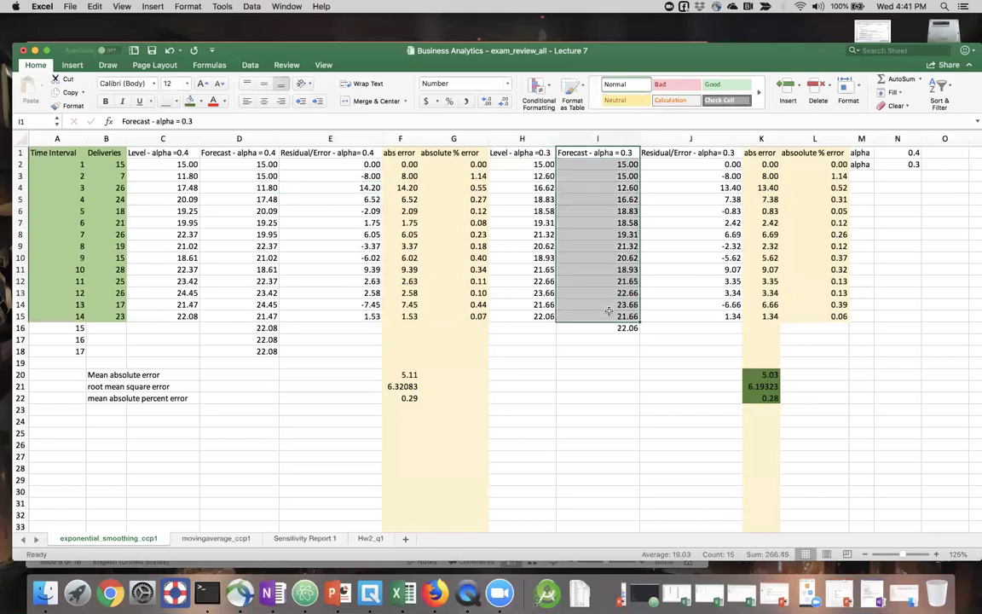
left_click(635, 390)
left_click(635, 393)
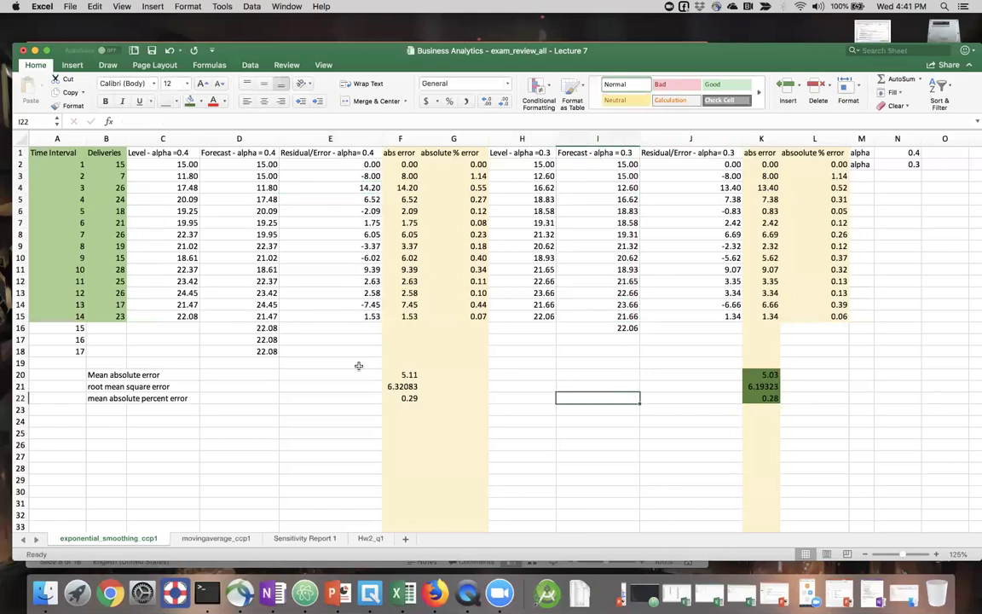
left_click(262, 329)
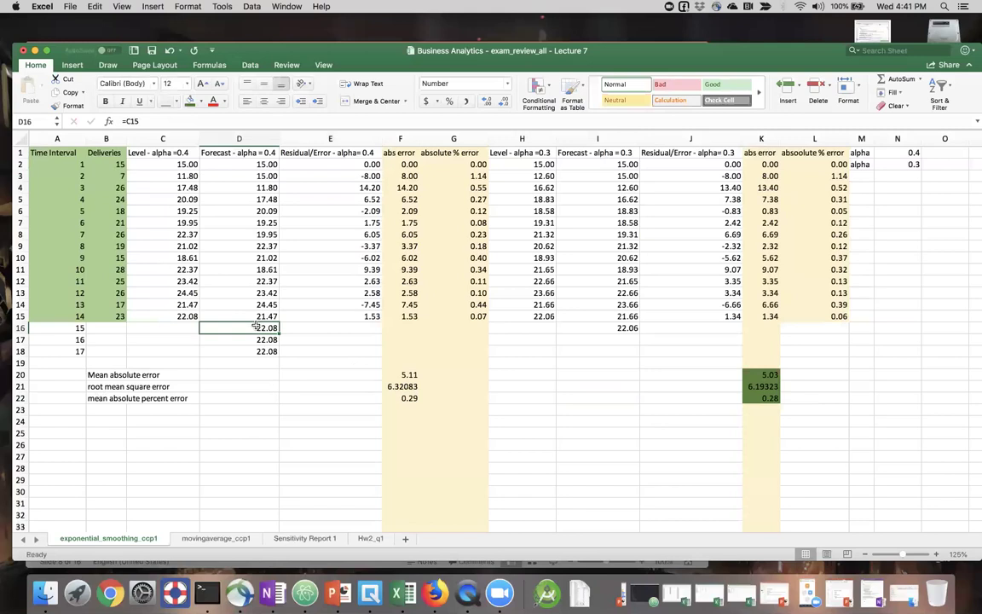
left_click(169, 316)
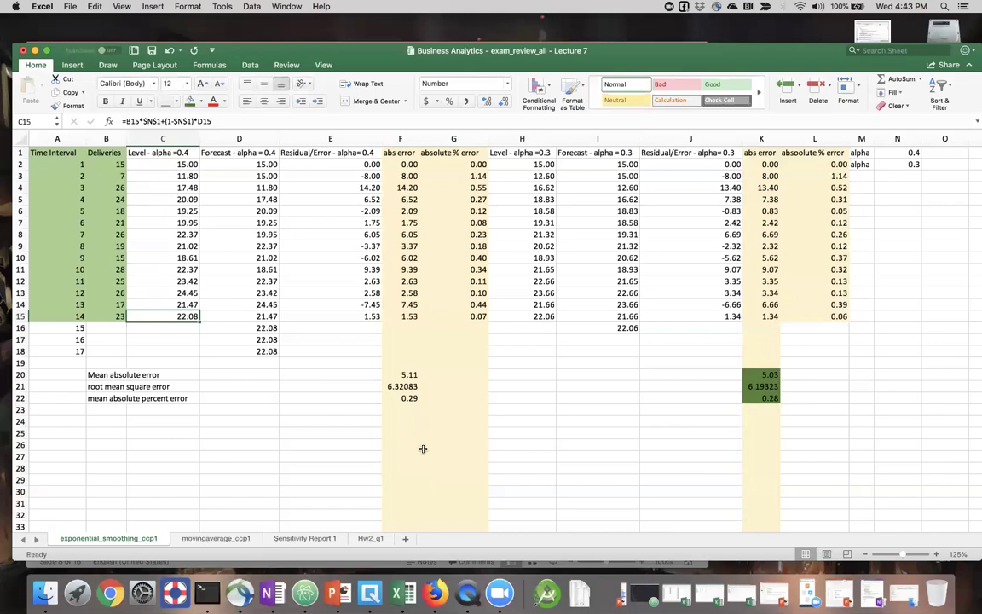
- Save the workbook and switch to the PowerPoint presentation "Business Analytics - Exam_review - Lecture 7"
key("super+s")
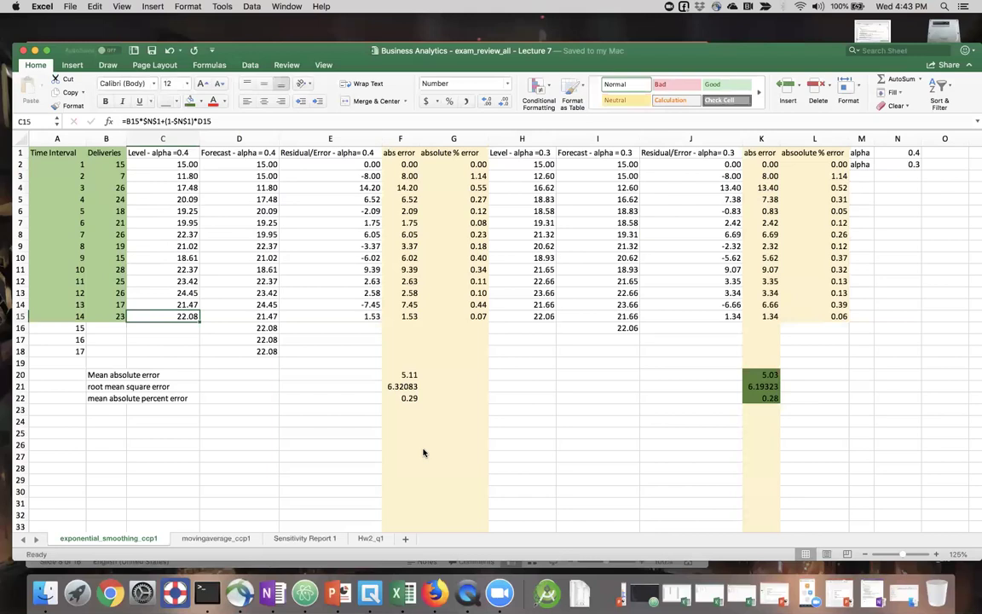
right_click(338, 590)
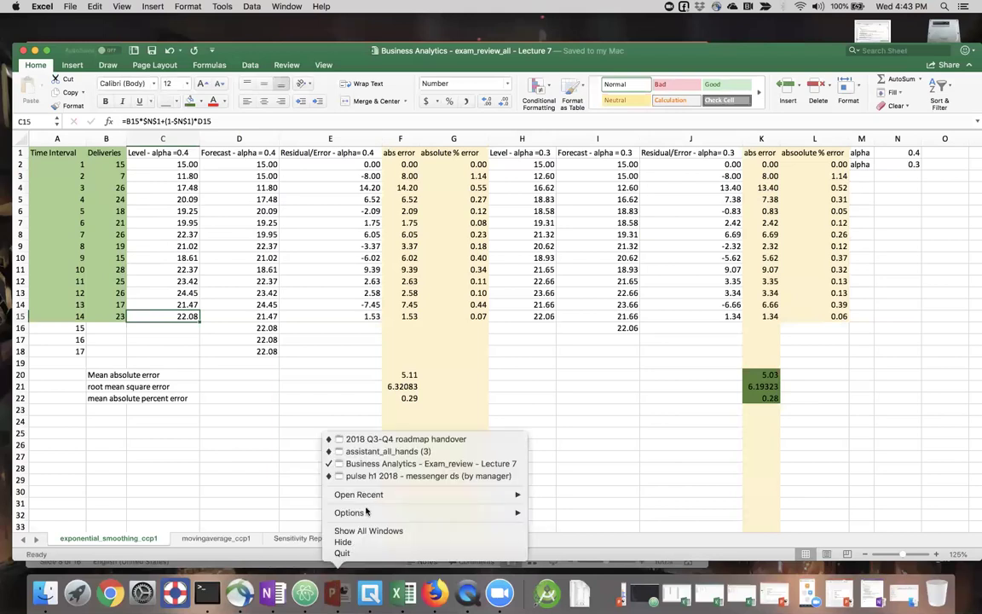
left_click(340, 462)
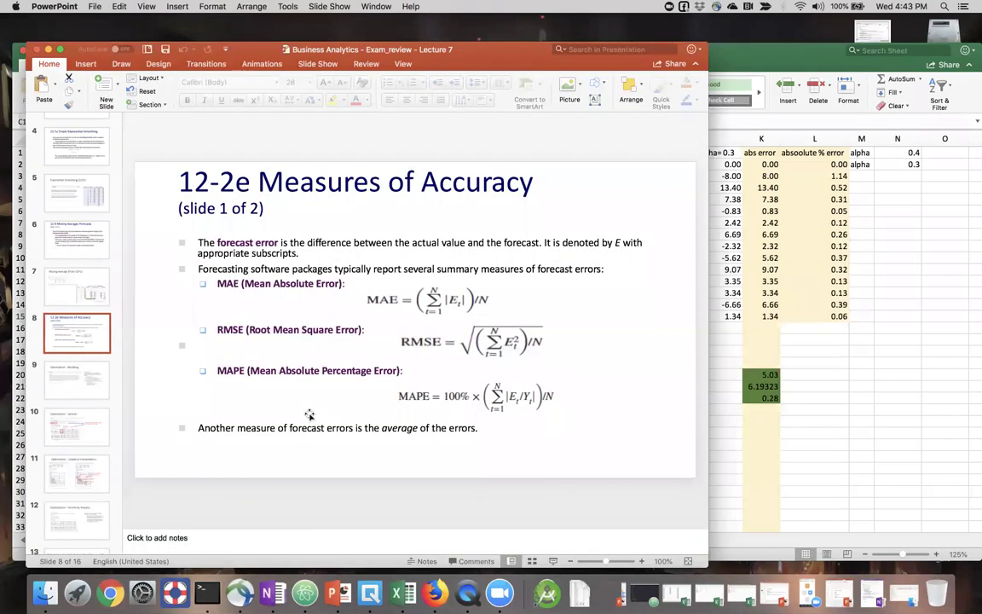
- Review the moving averages theory on slide 6 and the Moving Average (from CCP1) problem on slide 7
left_click(61, 223)
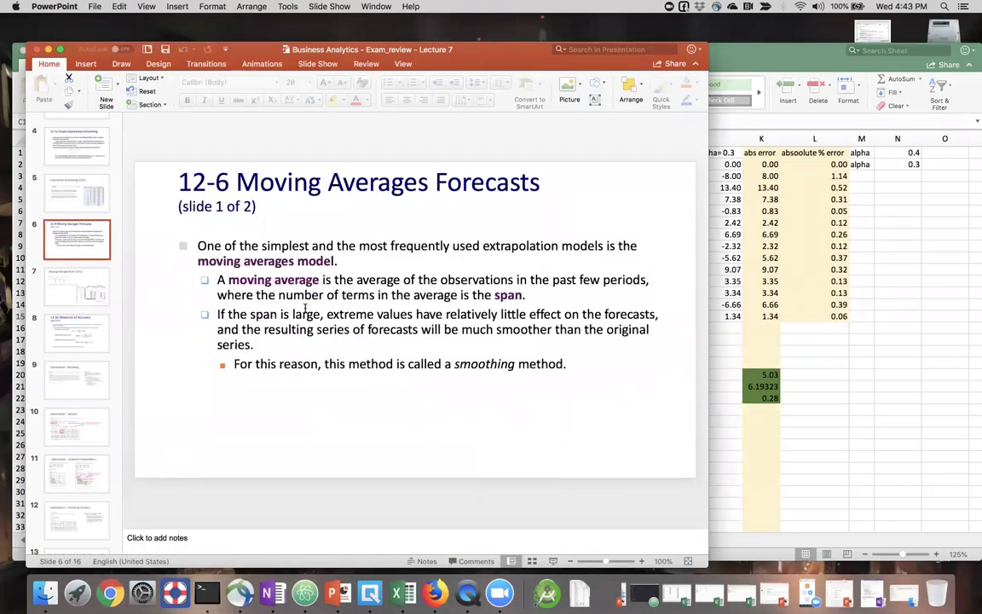
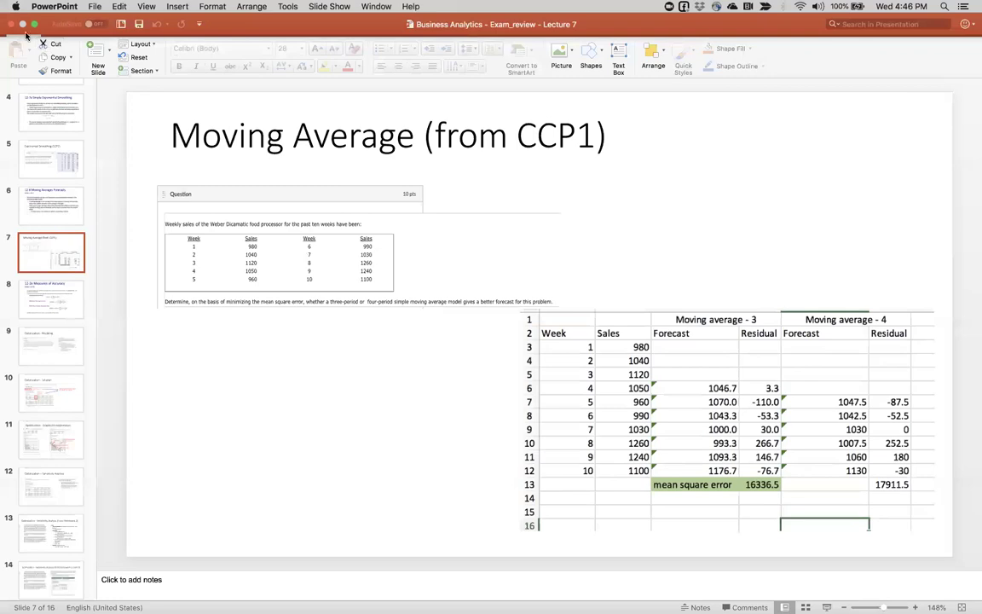
left_click(34, 23)
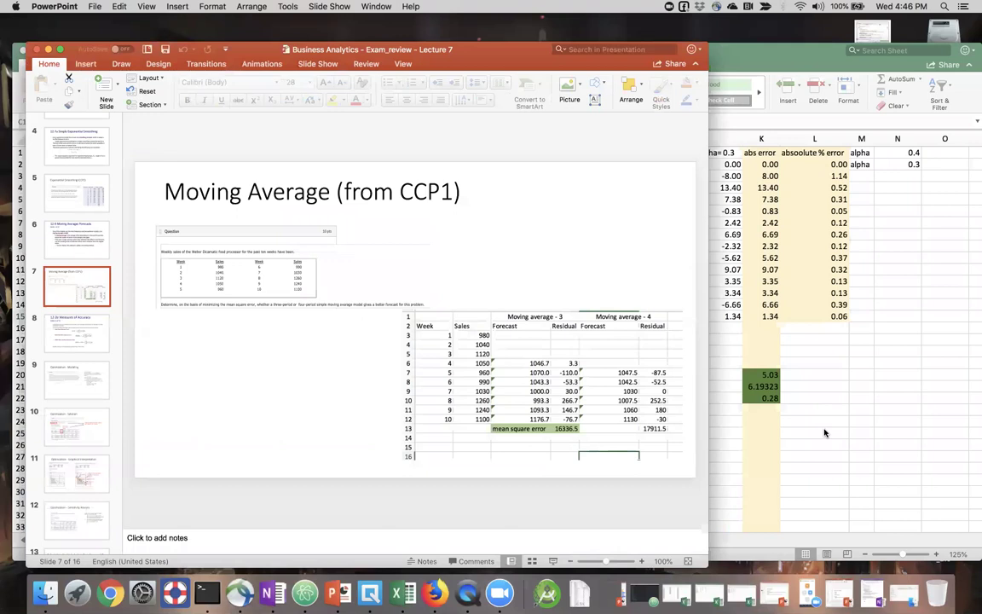
- Switch to the Excel workbook, open the movingaverage_ccp1 sheet and zoom it to 200%
left_click(824, 433)
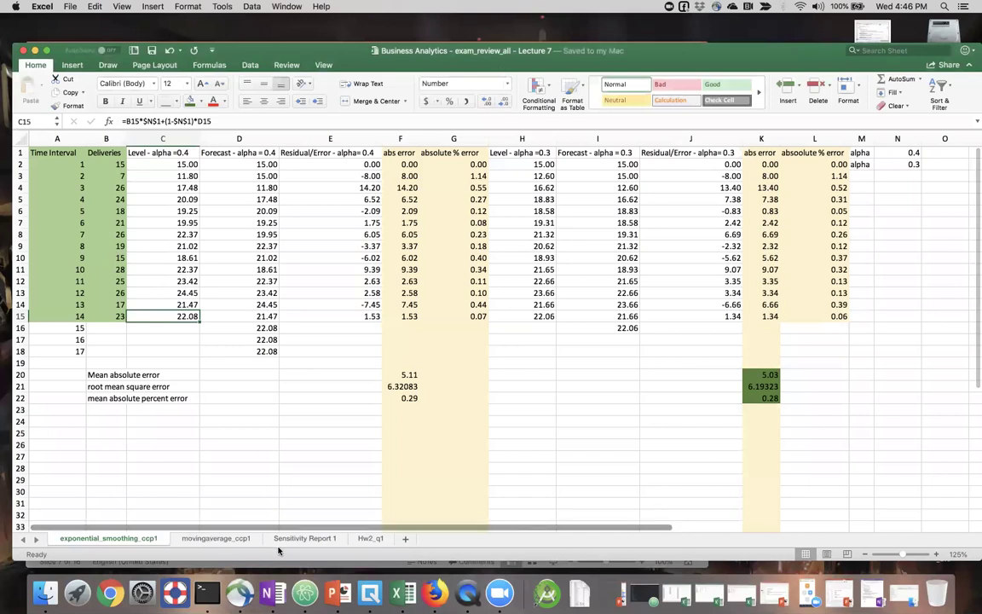
left_click(205, 538)
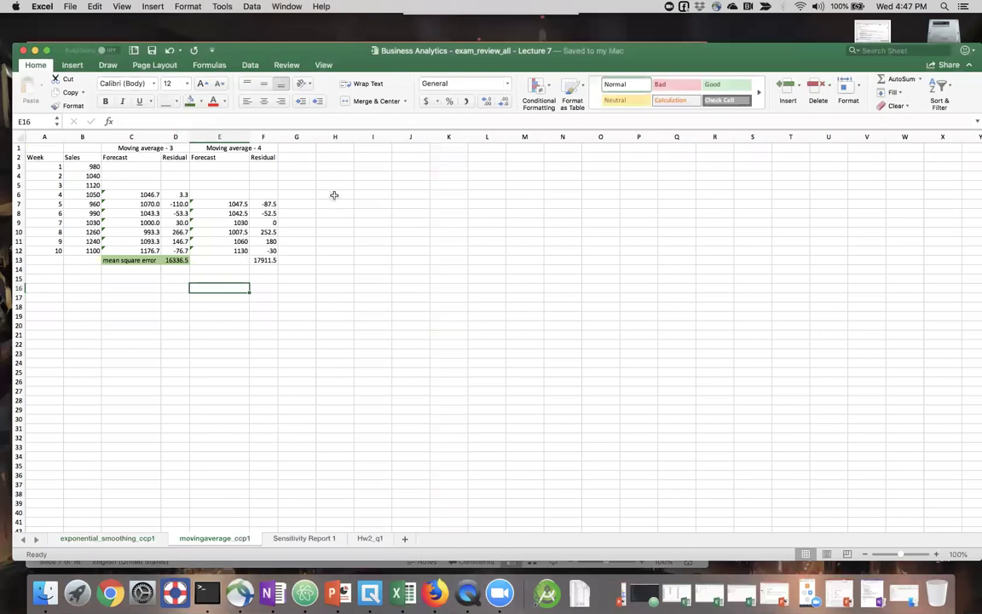
left_click(324, 65)
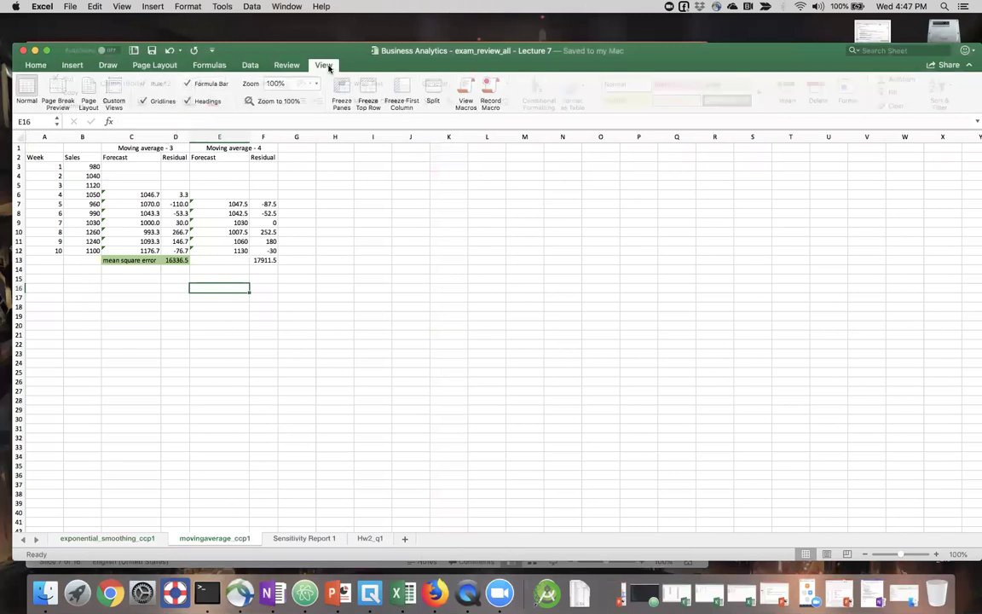
left_click(316, 83)
left_click(290, 98)
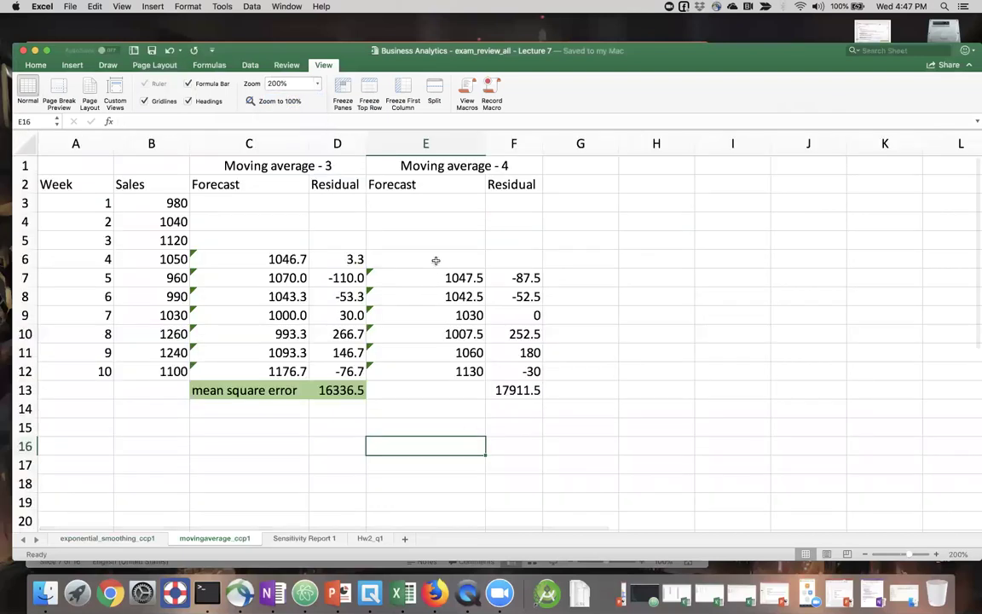
- Review the weekly sales in column B and the first three-period forecast formula in C6
left_click(127, 184)
left_click_drag(140, 229, 144, 350)
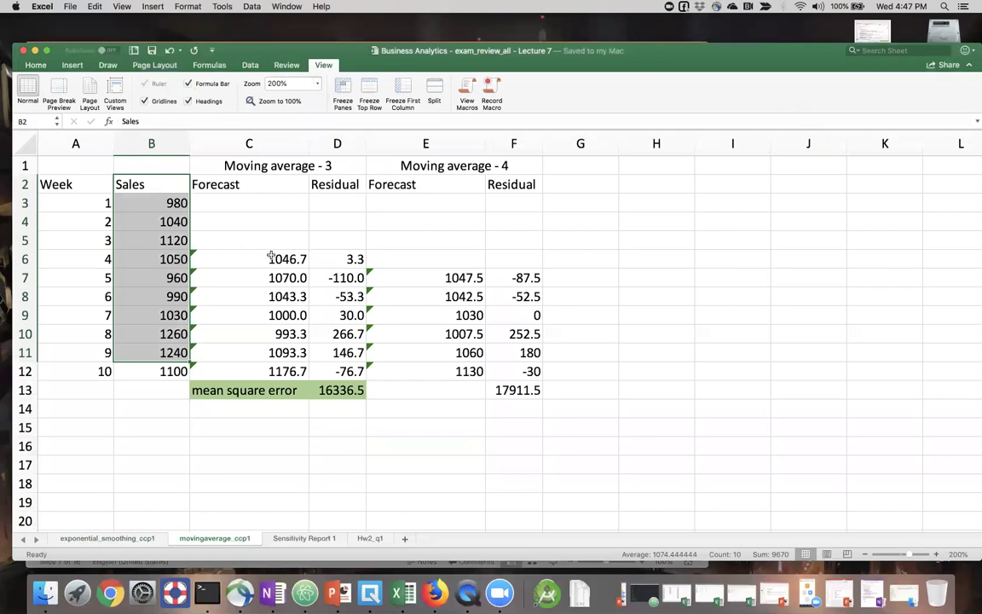
double_click(265, 259)
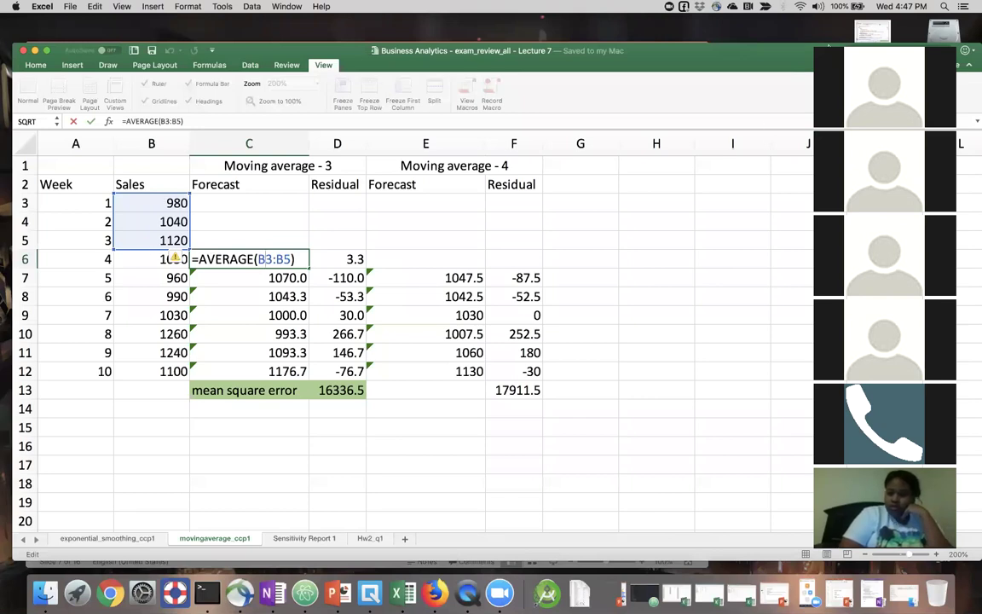
left_click(828, 48)
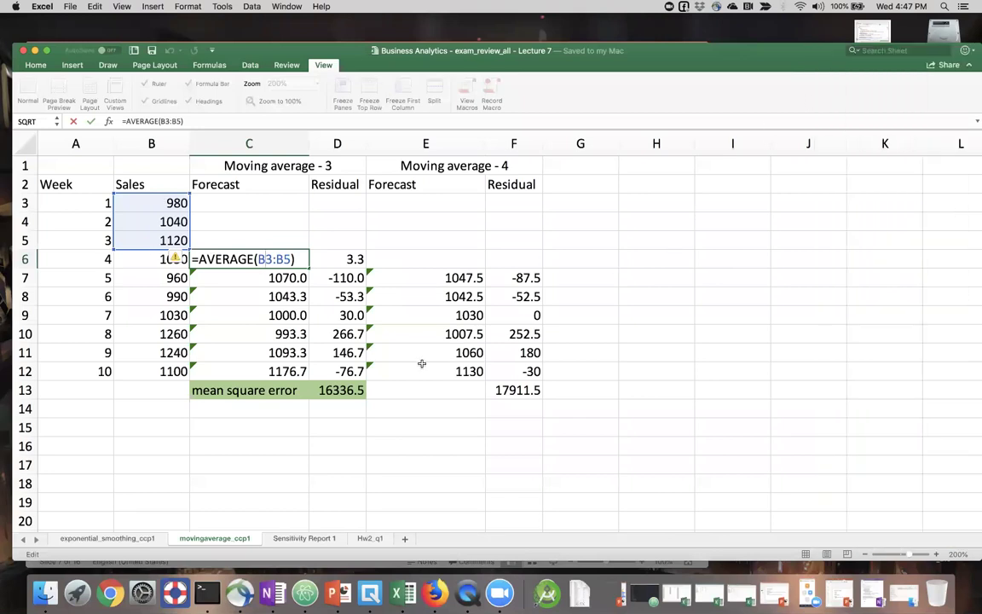
left_click(327, 318)
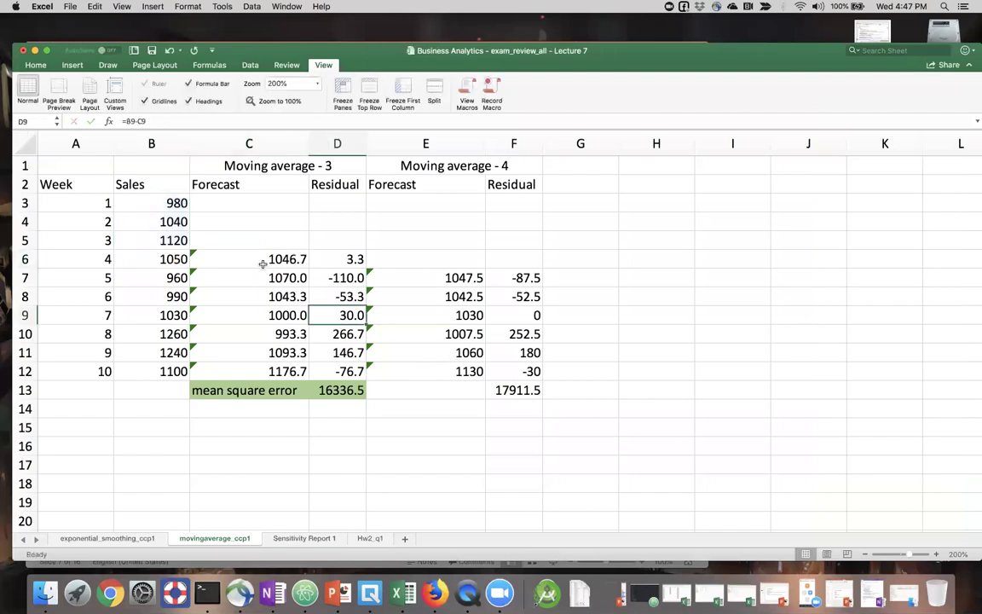
- Compare the three-period forecast formulas in C6, C7 and C8 and the sales cells each one averages
double_click(263, 259)
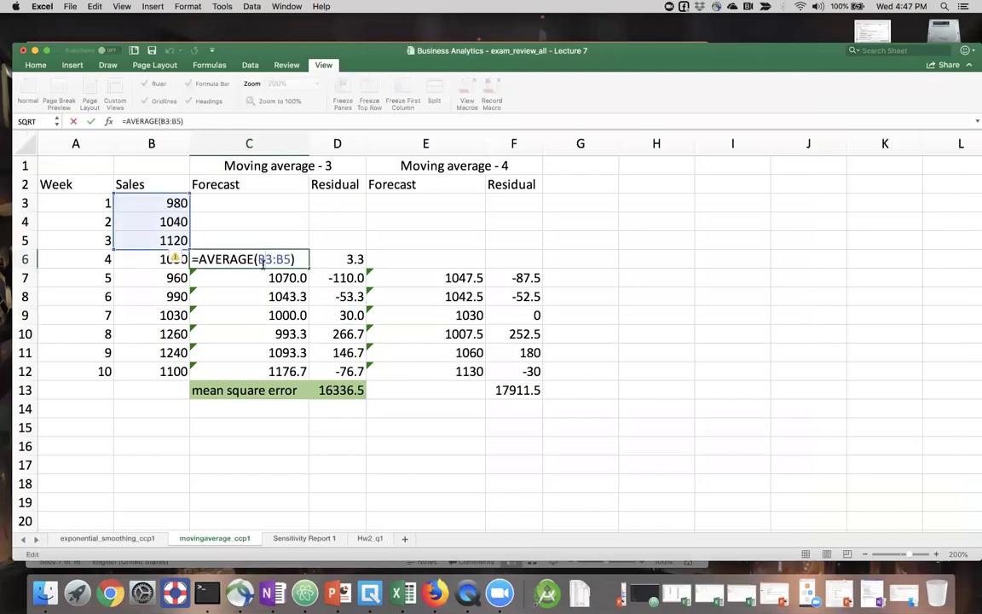
double_click(258, 279)
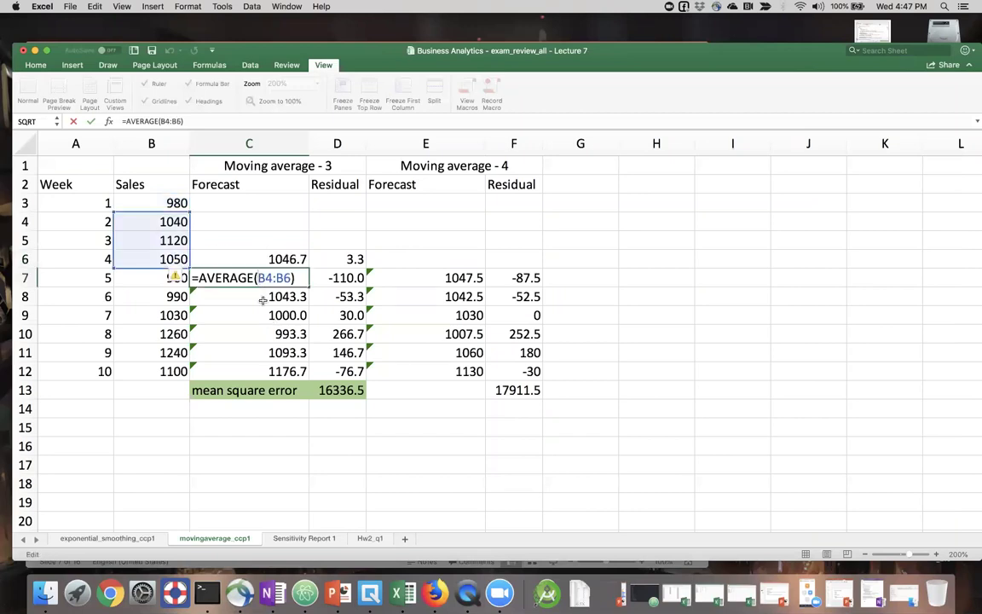
left_click(263, 300)
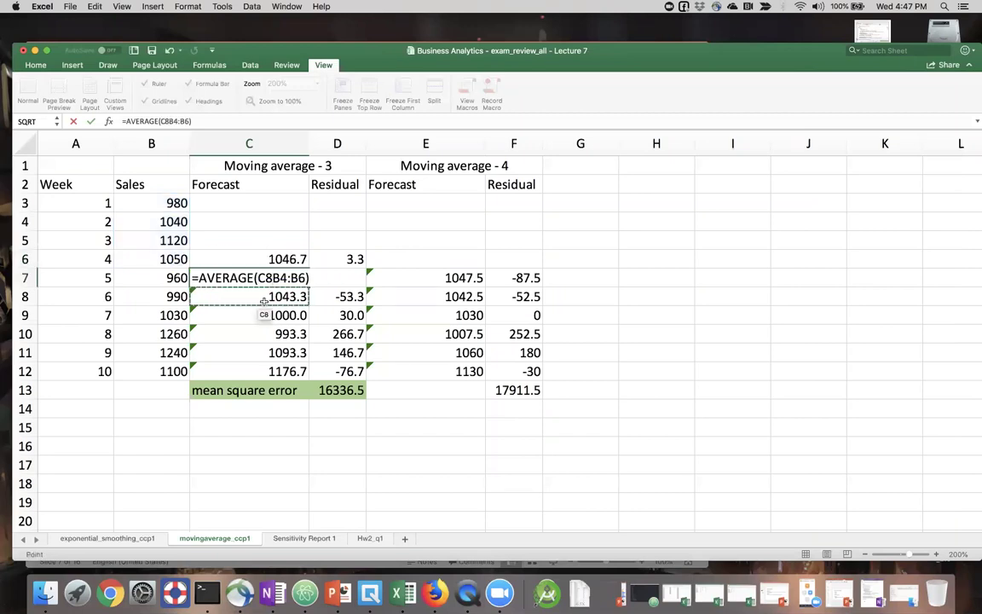
key("Escape")
double_click(264, 298)
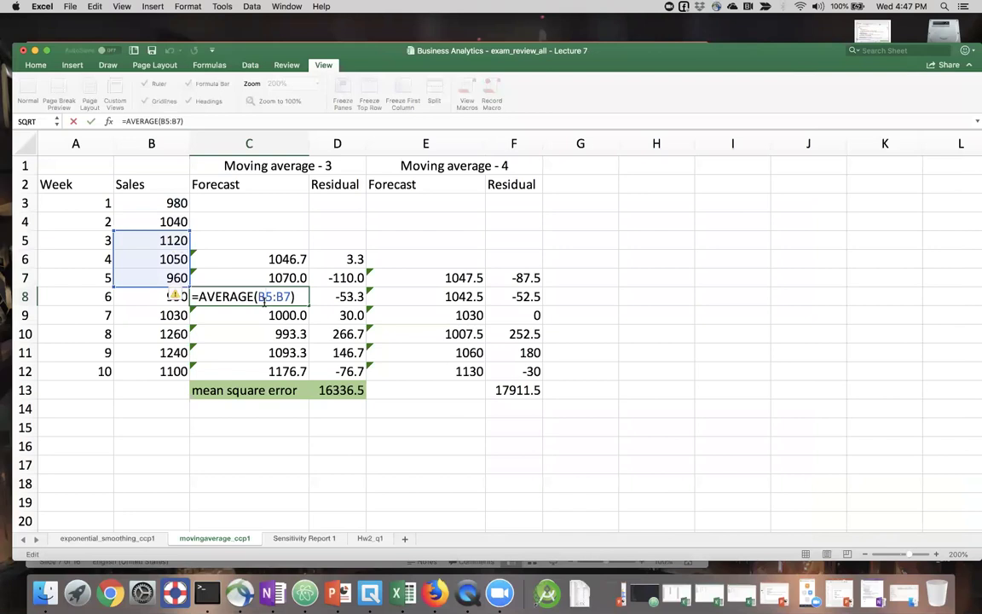
key("Return")
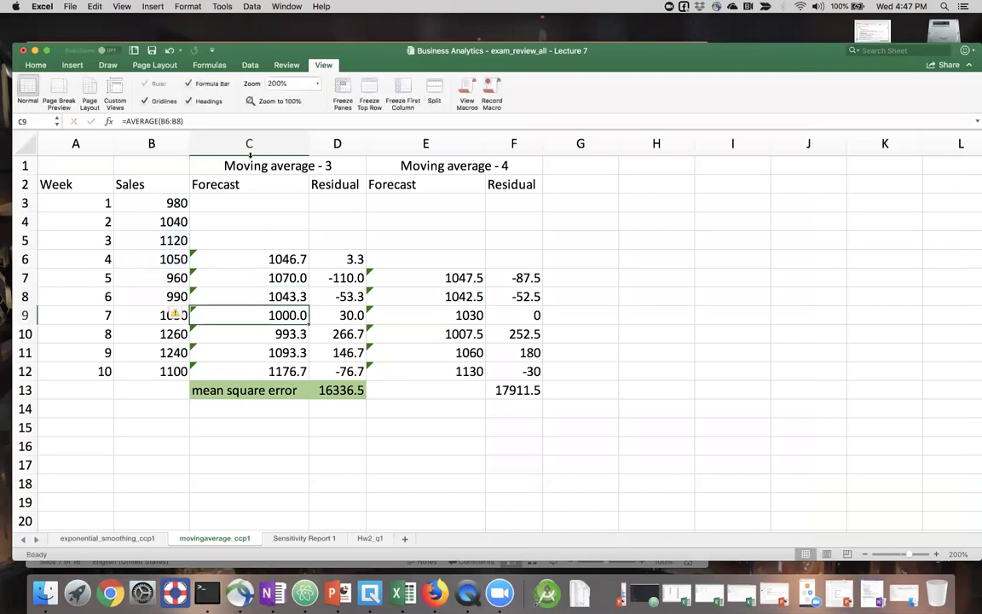
- Check the period count in the C1 heading, the week 4 row and the three-period forecasts in C6:C12
double_click(328, 166)
left_click_drag(330, 166, 323, 166)
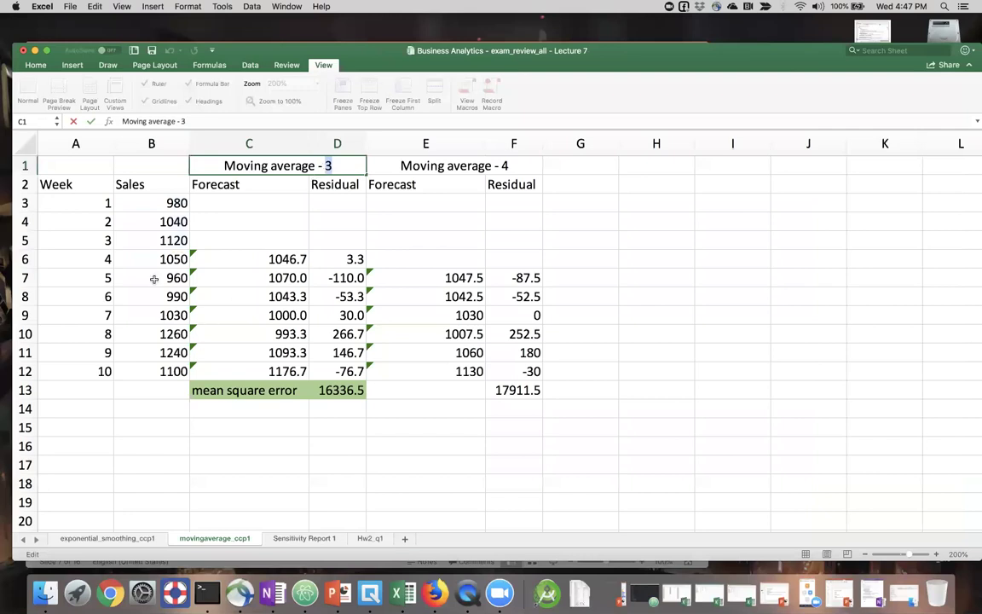
left_click_drag(108, 259, 259, 263)
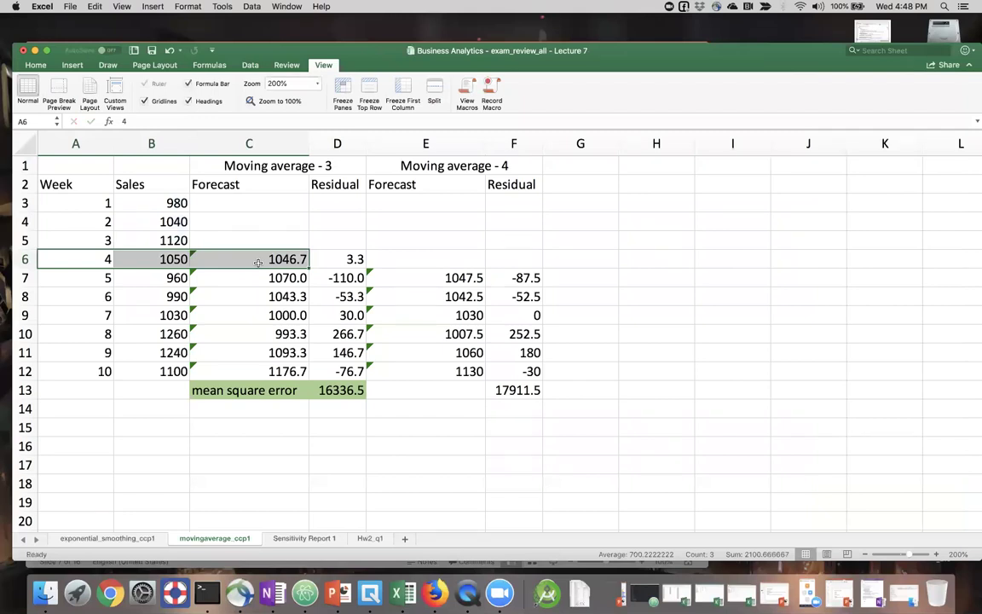
left_click(264, 293)
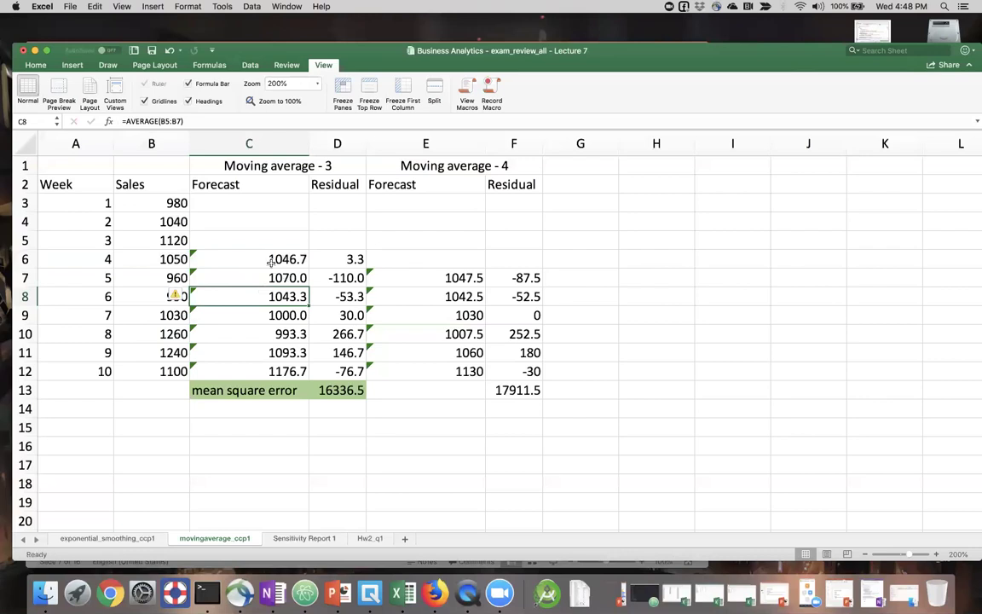
left_click_drag(270, 259, 271, 360)
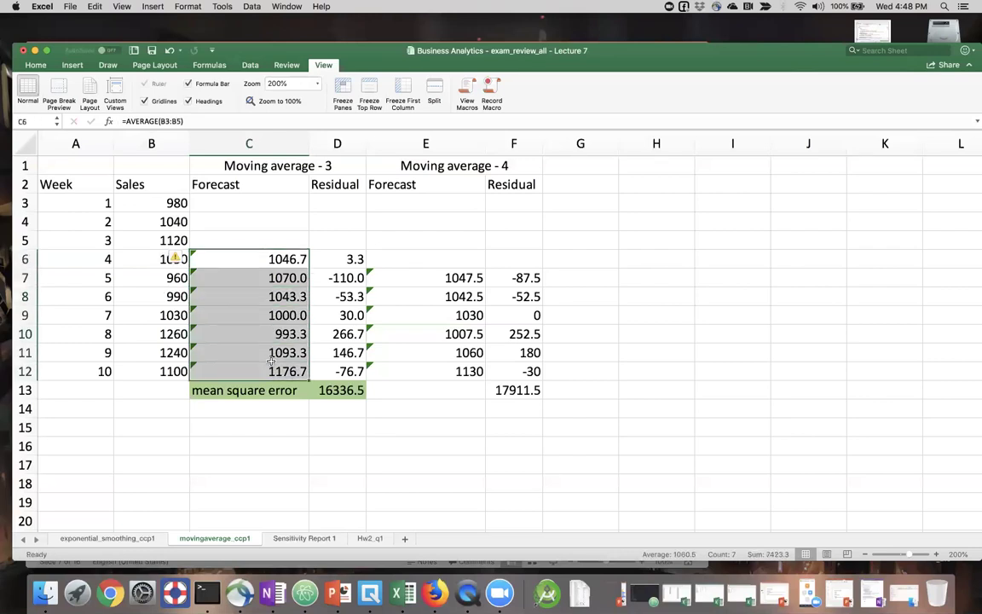
left_click(246, 333)
- Compare week 4's sales in B6 and forecast in C6, and examine the residual formula in D6
left_click(157, 259)
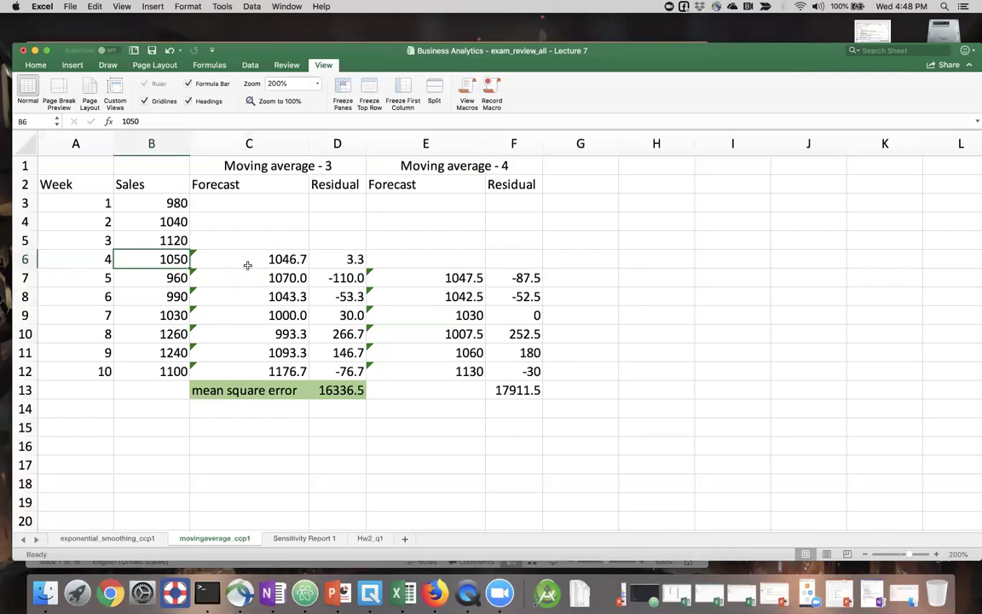
left_click(247, 265)
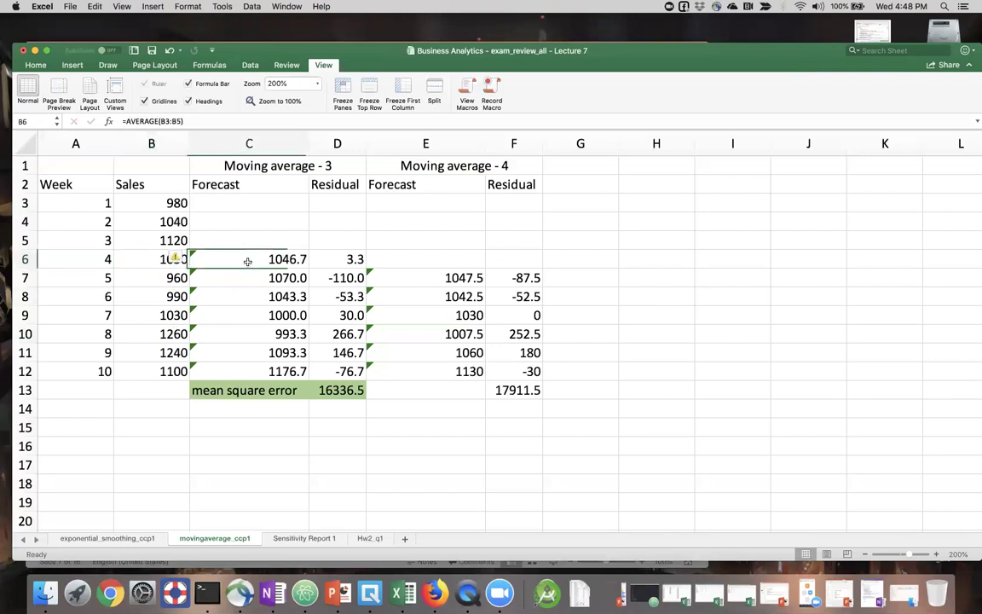
left_click(340, 260)
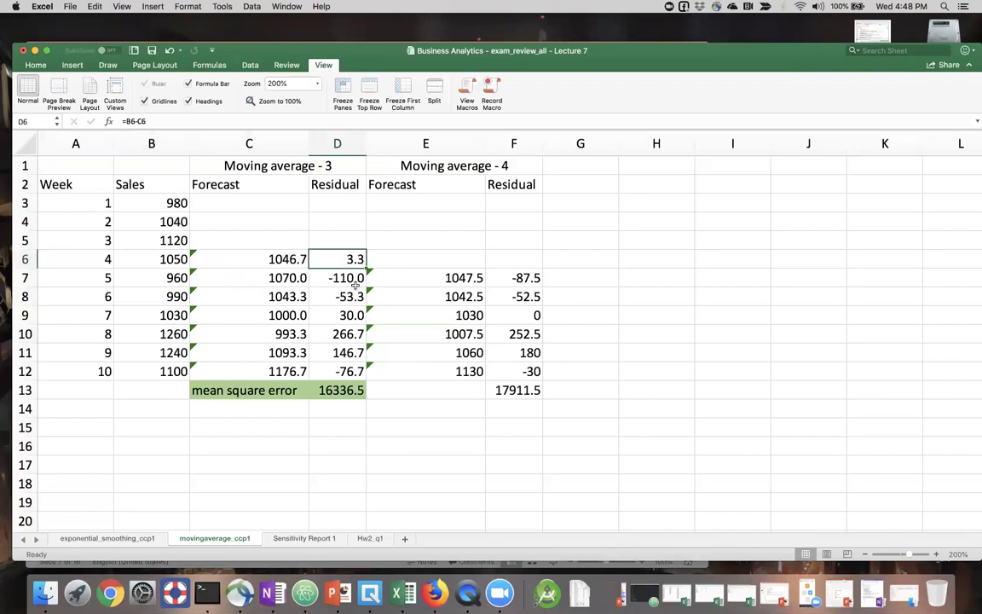
double_click(322, 256)
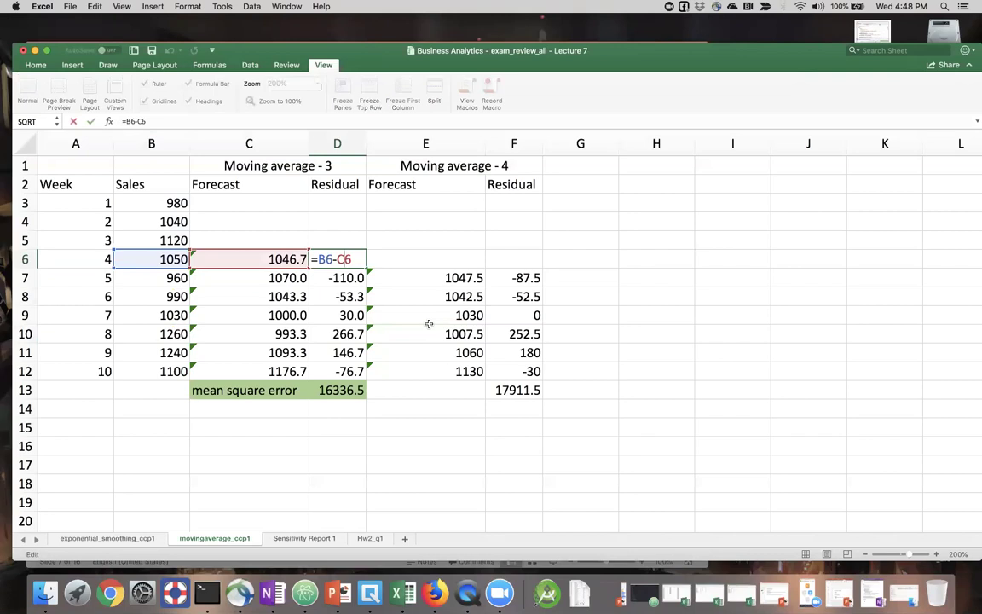
key("Return")
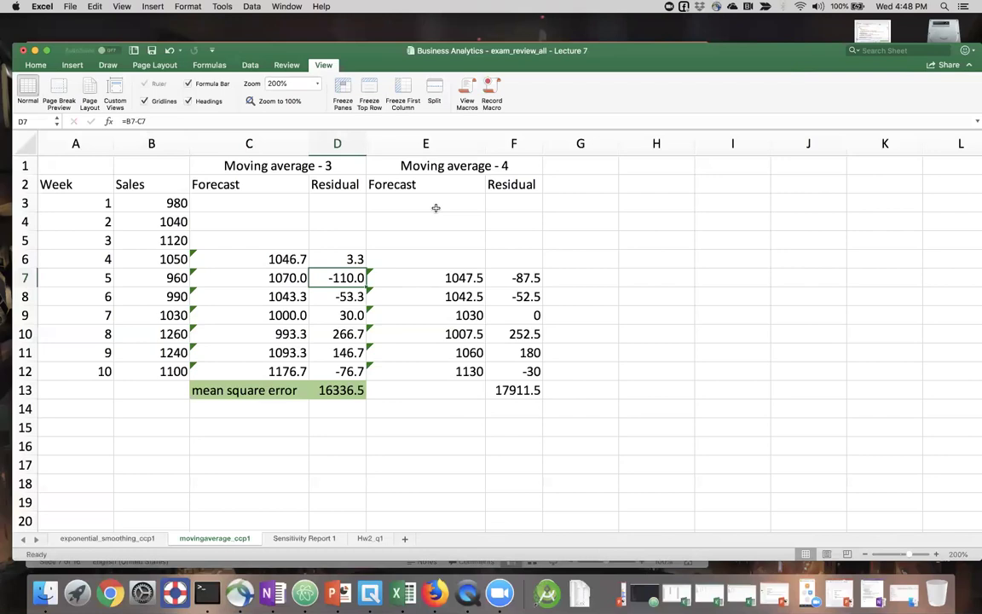
- Examine the four-period forecast formulas in E7 and E8 and the residual formula in F7
left_click(437, 277)
double_click(437, 277)
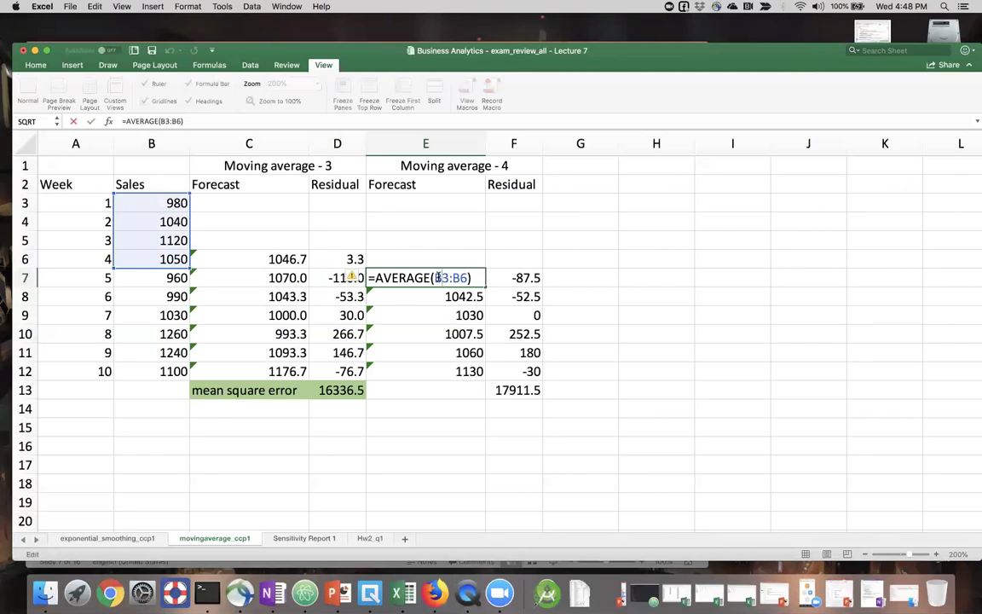
key("Return")
double_click(432, 294)
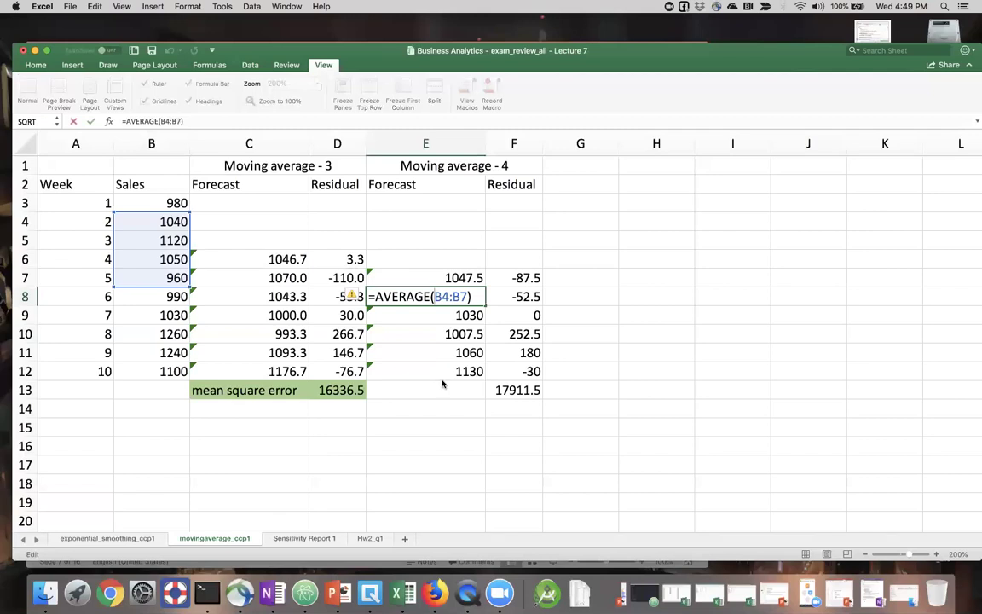
key("Return")
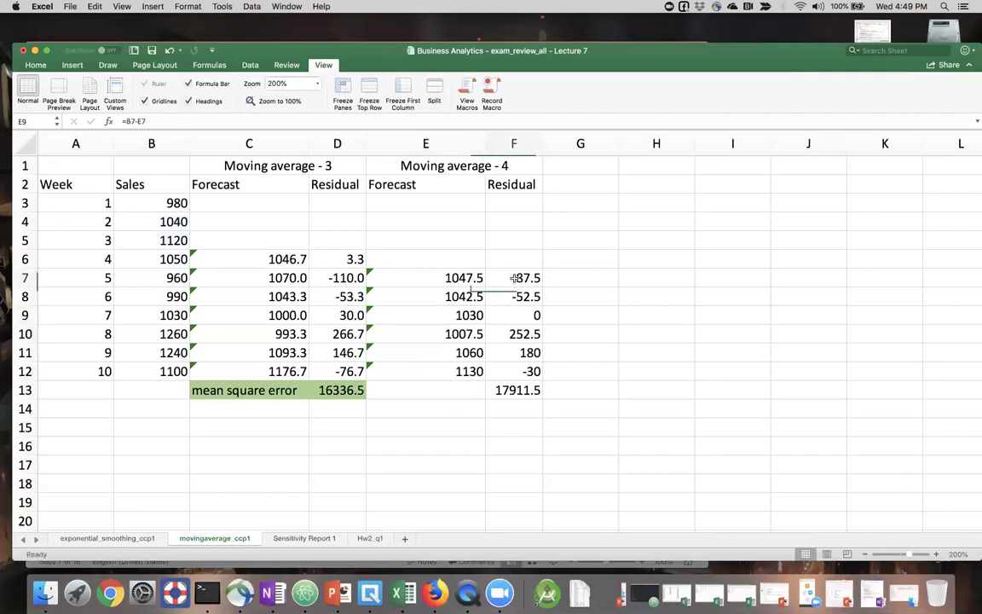
double_click(513, 280)
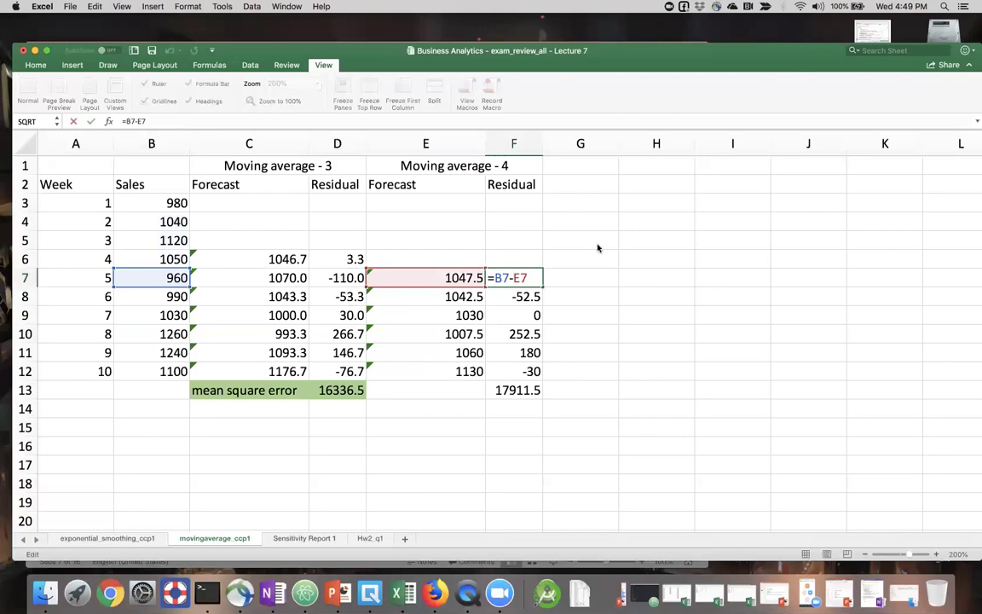
key("Return")
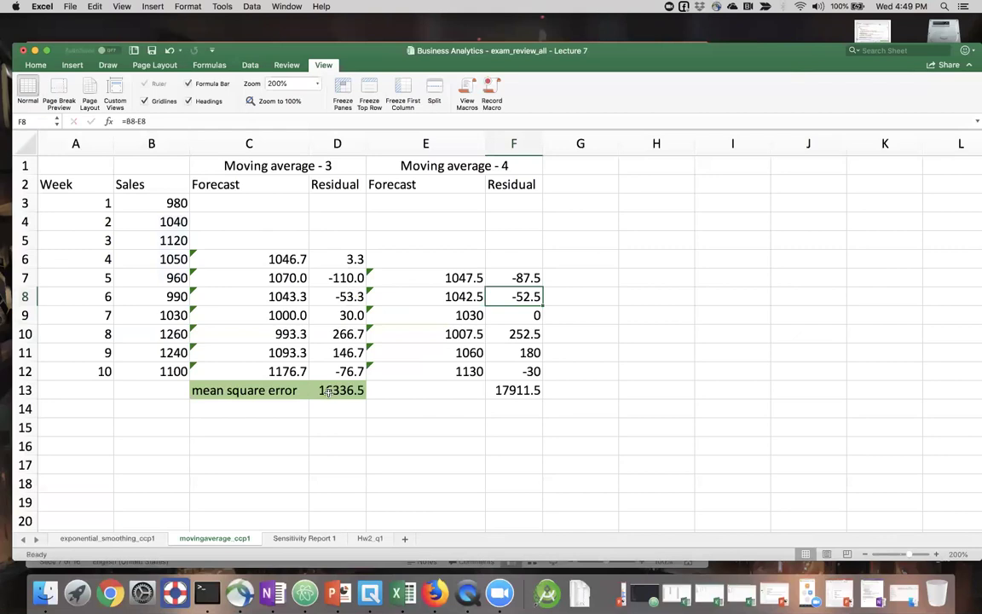
- Review the first three-period residuals in D6 and D7 and examine the mean square error formula in D13
left_click(339, 260)
key("Down")
key("Up")
key("Down")
key("Up")
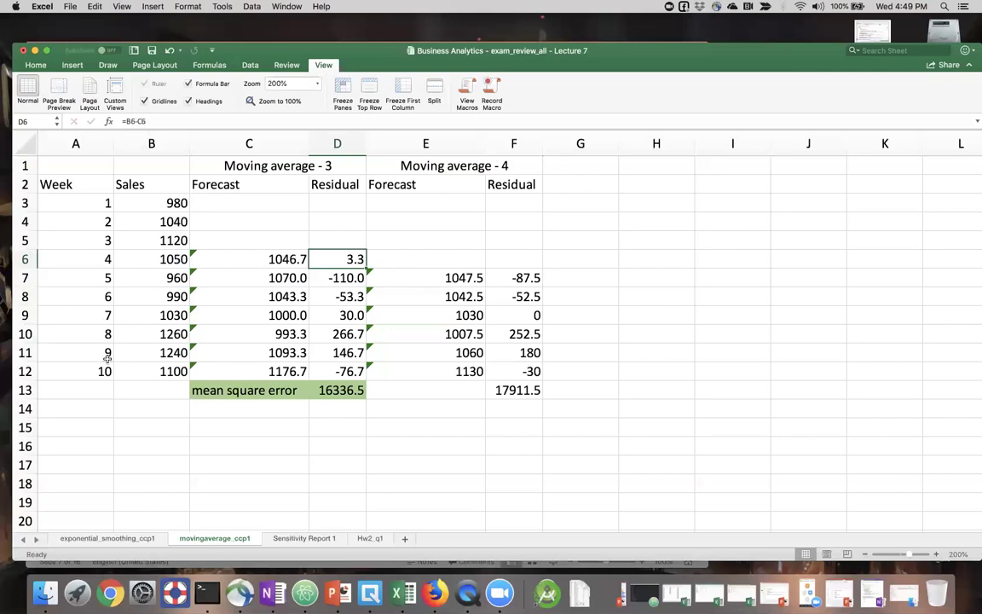
double_click(348, 390)
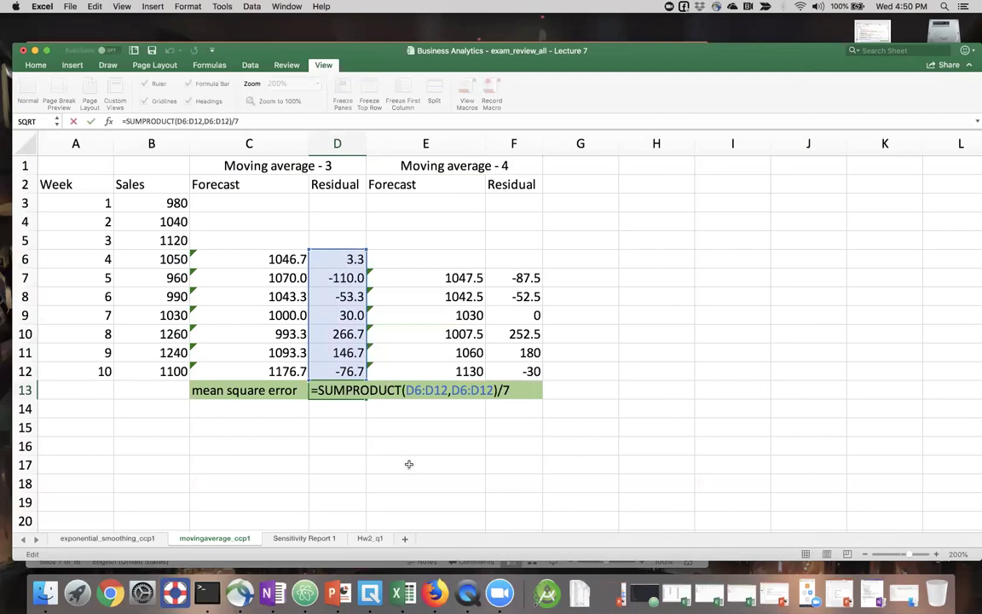
key("Return")
- Examine the mean square error formula for the four-period moving average in F13
left_click(524, 389)
double_click(524, 390)
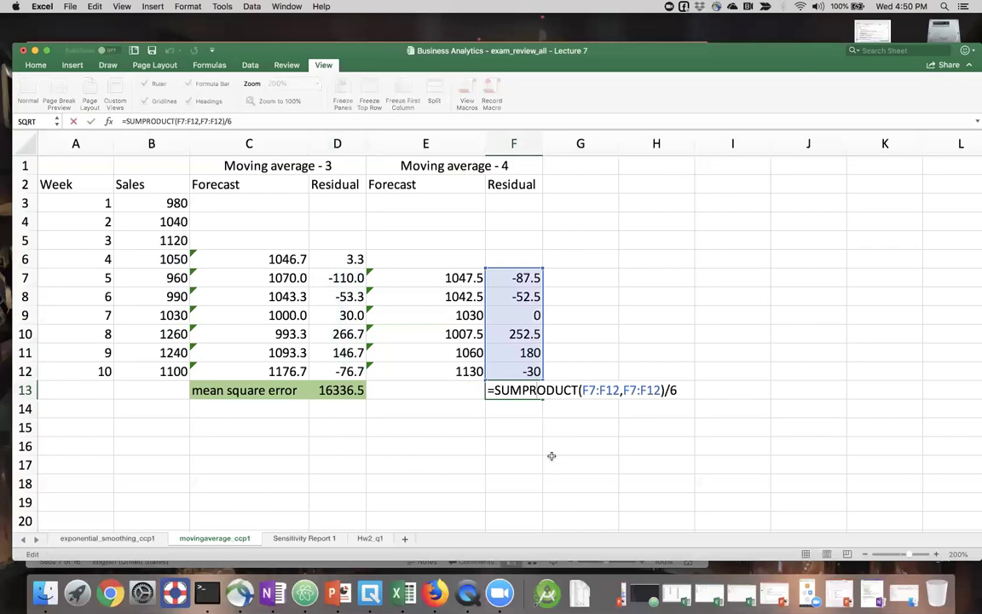
key("Return")
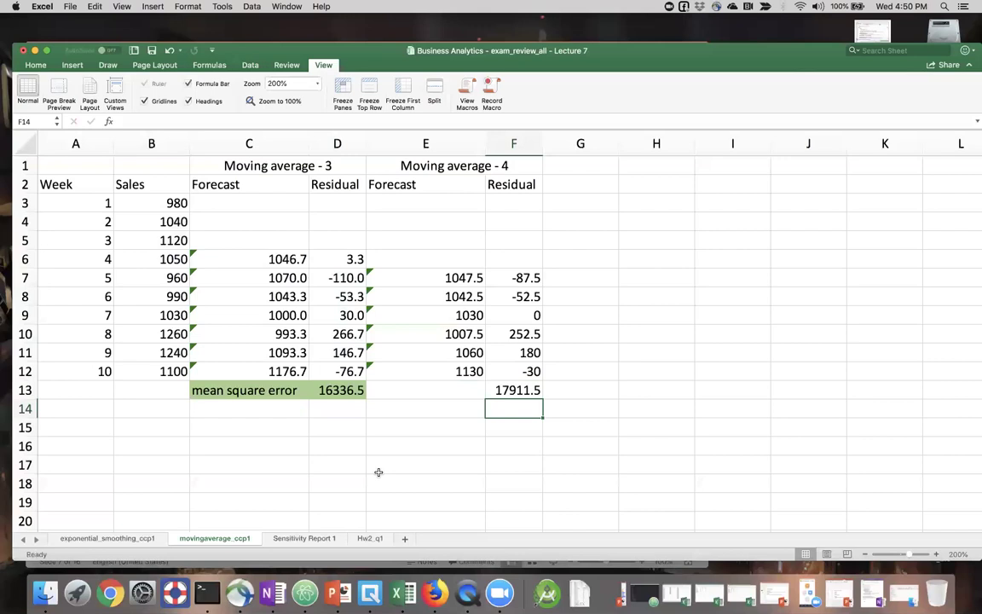
- Move the workbook window aside and switch to the PowerPoint presentation, showing slide 7 in full screen
left_click_drag(231, 50, 410, 45)
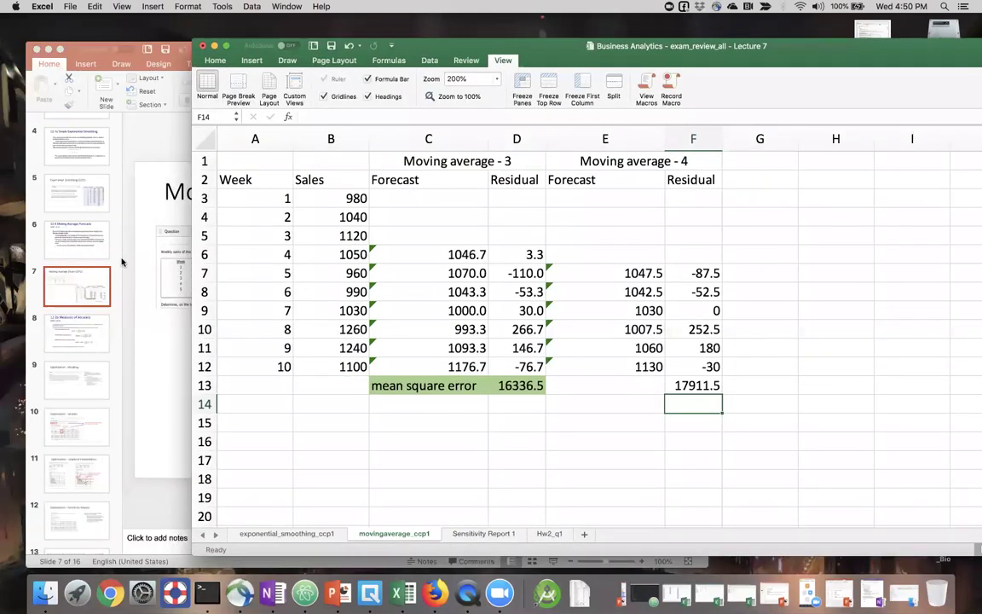
left_click(138, 228)
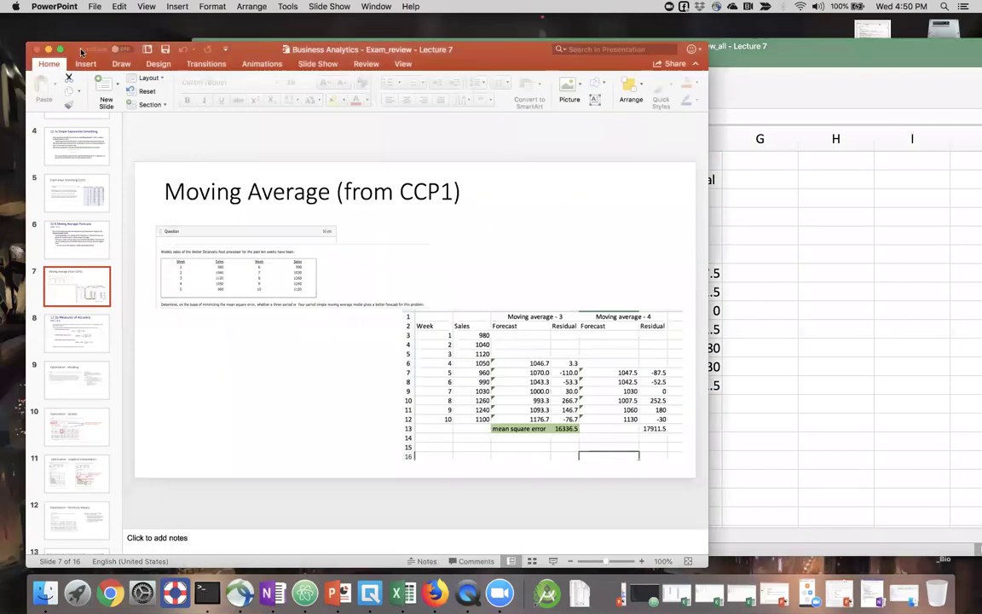
left_click(59, 49)
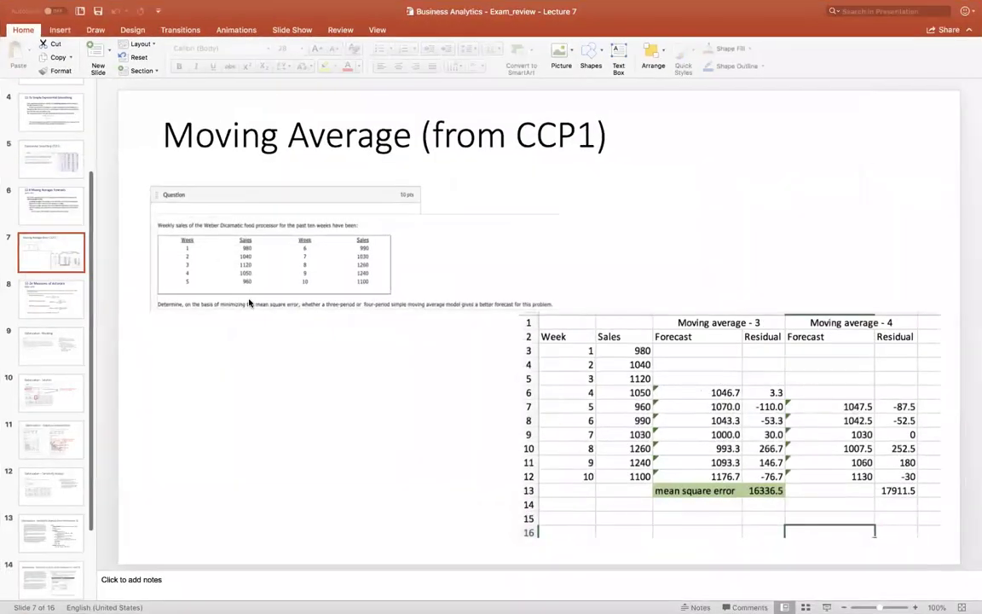